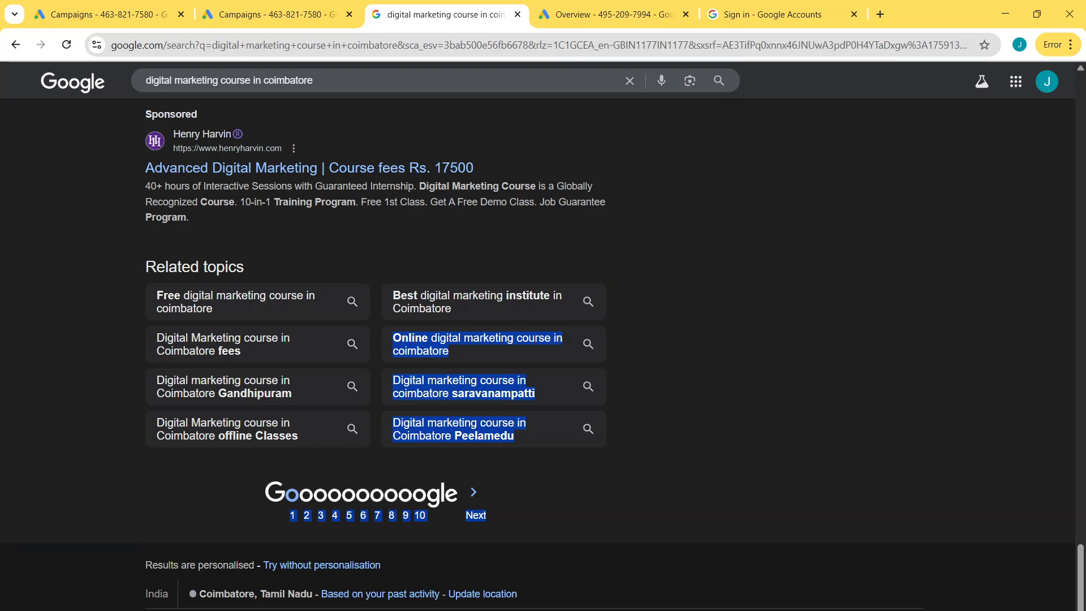
Step: Switch to the text document and copy its whole list of digital marketing course keywords for Coimbatore
key("alt+Tab")
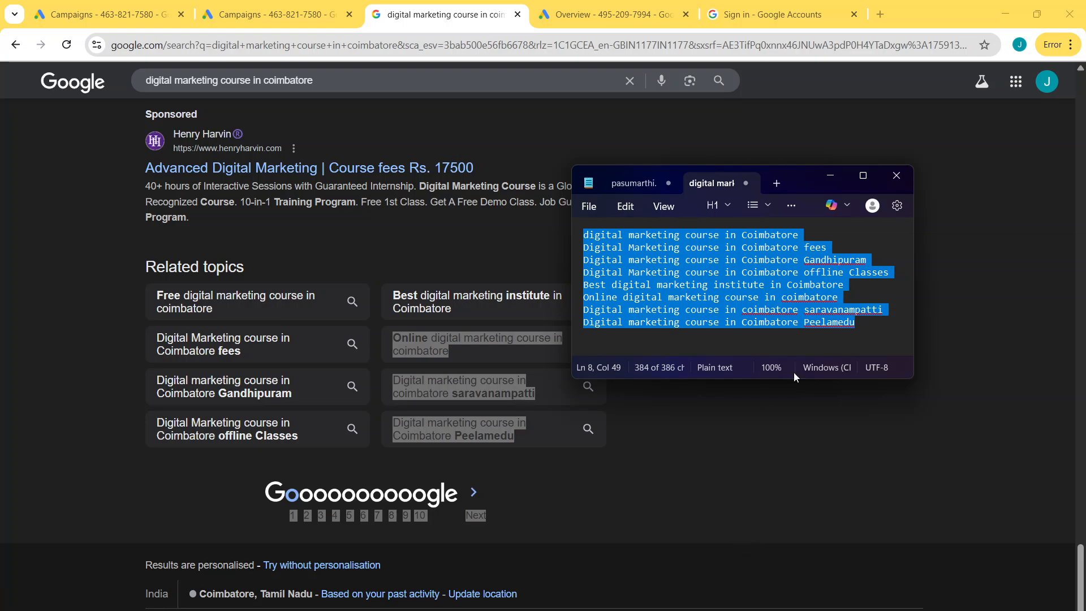
left_click_drag(868, 333, 425, 180)
Step: Open Keyword Planner in Google Ads and enter the copied keyword list for discovering new keywords
left_click(89, 15)
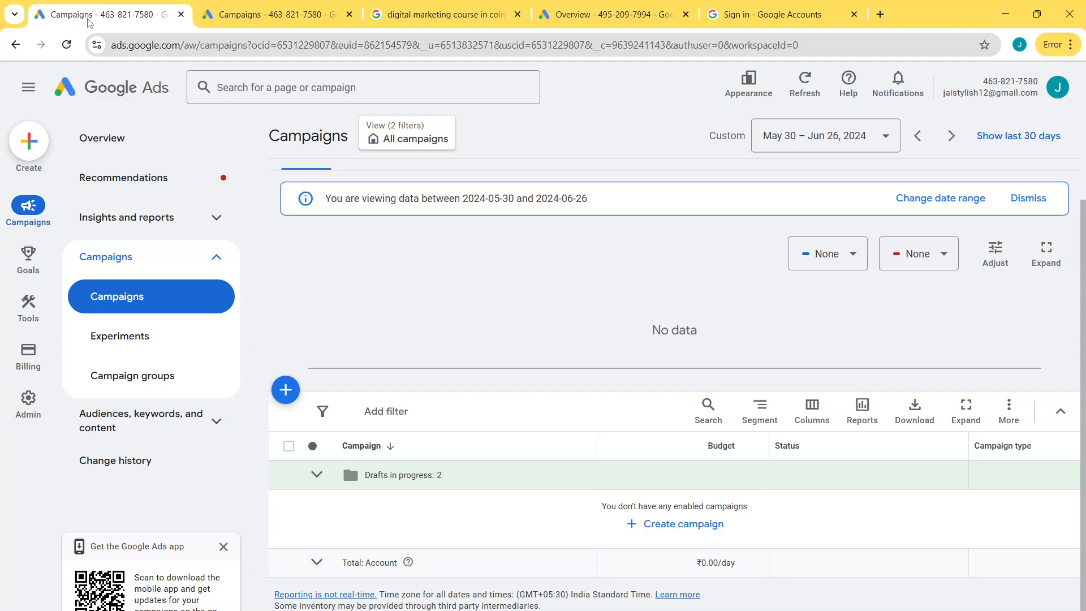
mouse_move(19, 315)
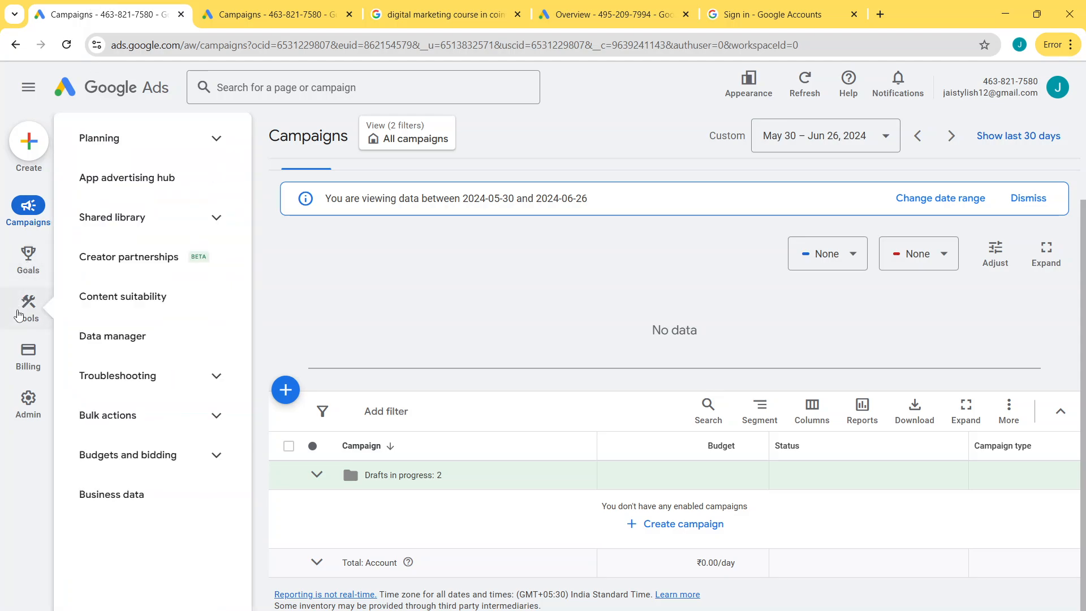
left_click(113, 141)
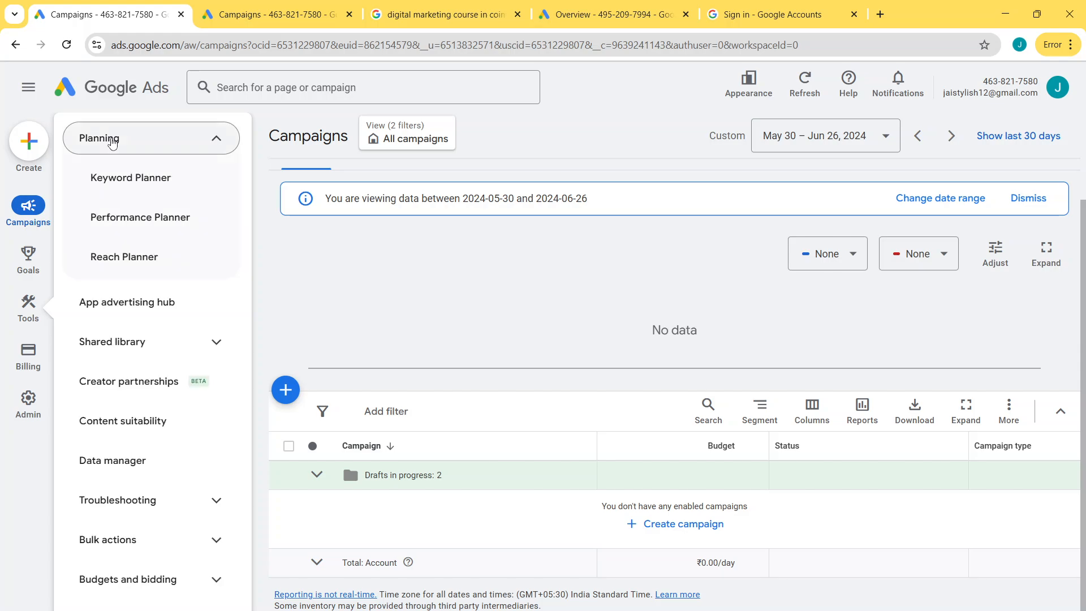
left_click(132, 183)
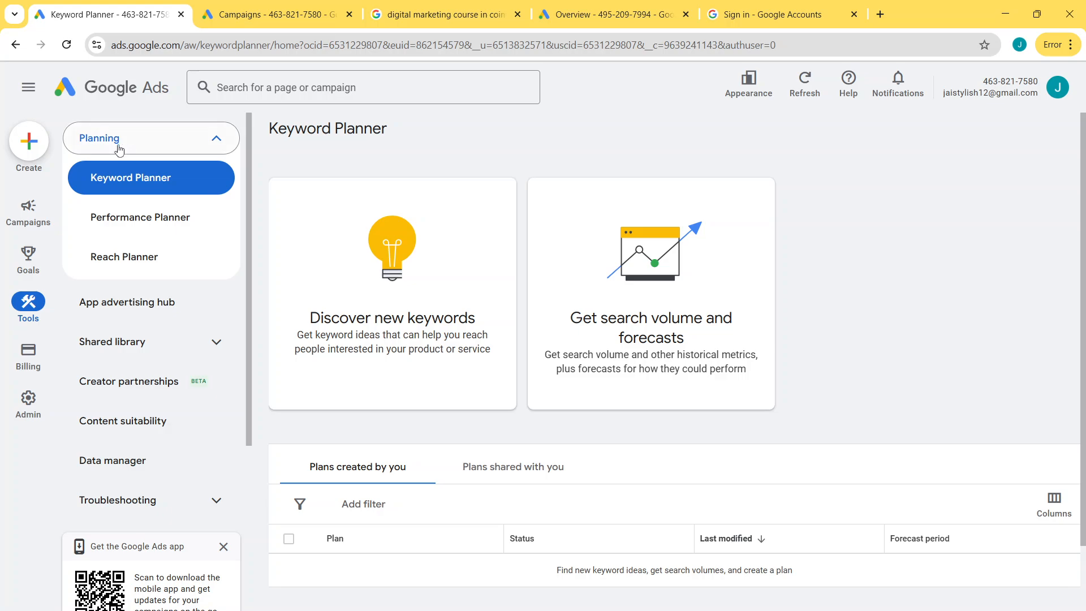
left_click(435, 316)
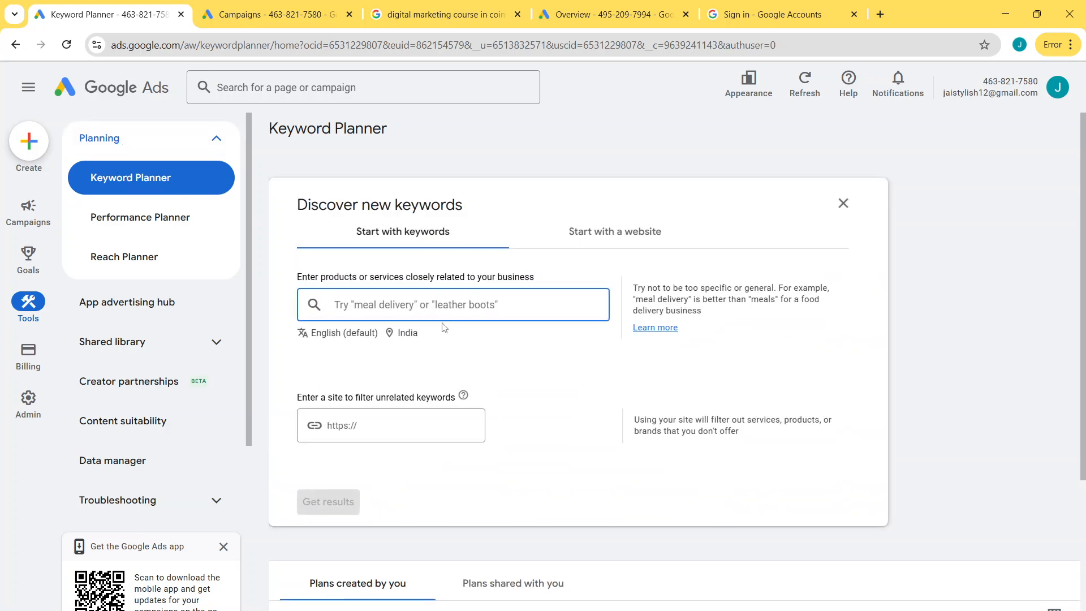
key("ctrl+v")
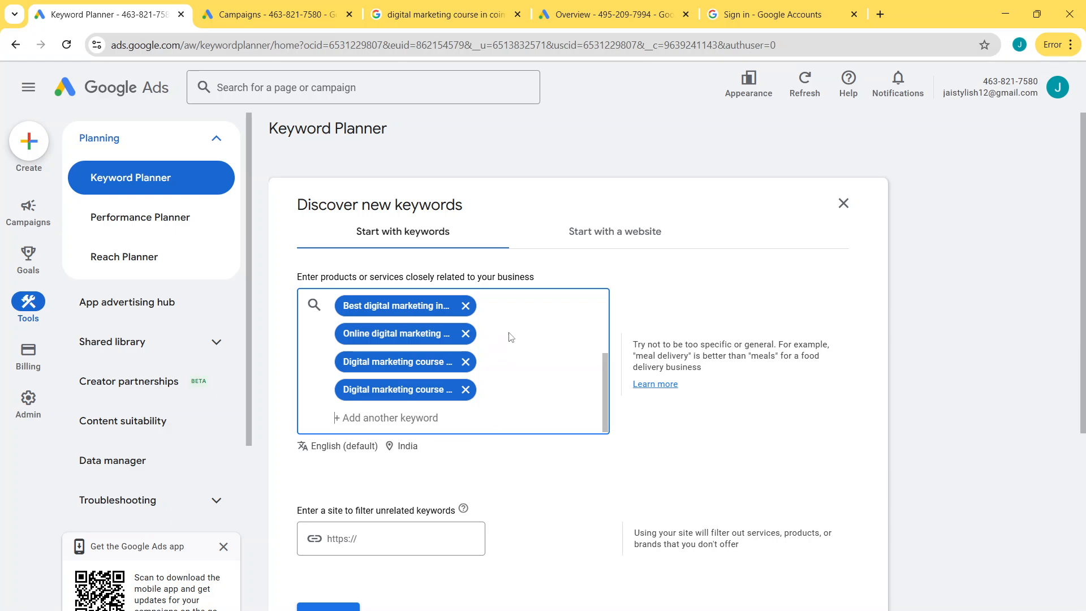
Step: Replace the India target location with Coimbatore, Tamil Nadu, India, and get the keyword results
scroll(509, 337, "down", 5)
scroll(512, 348, "up", 2)
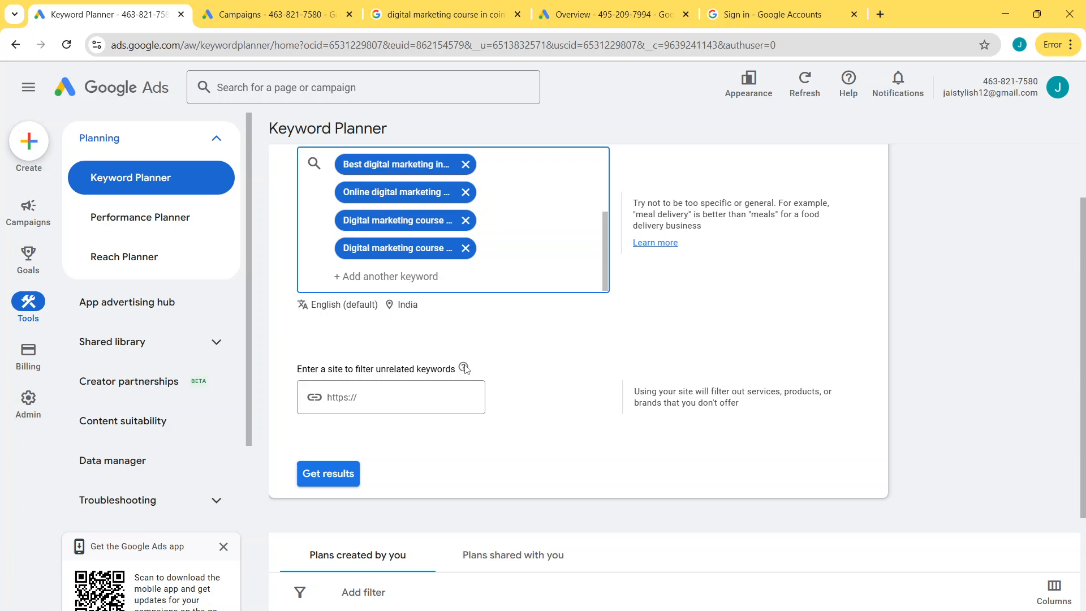
left_click(406, 305)
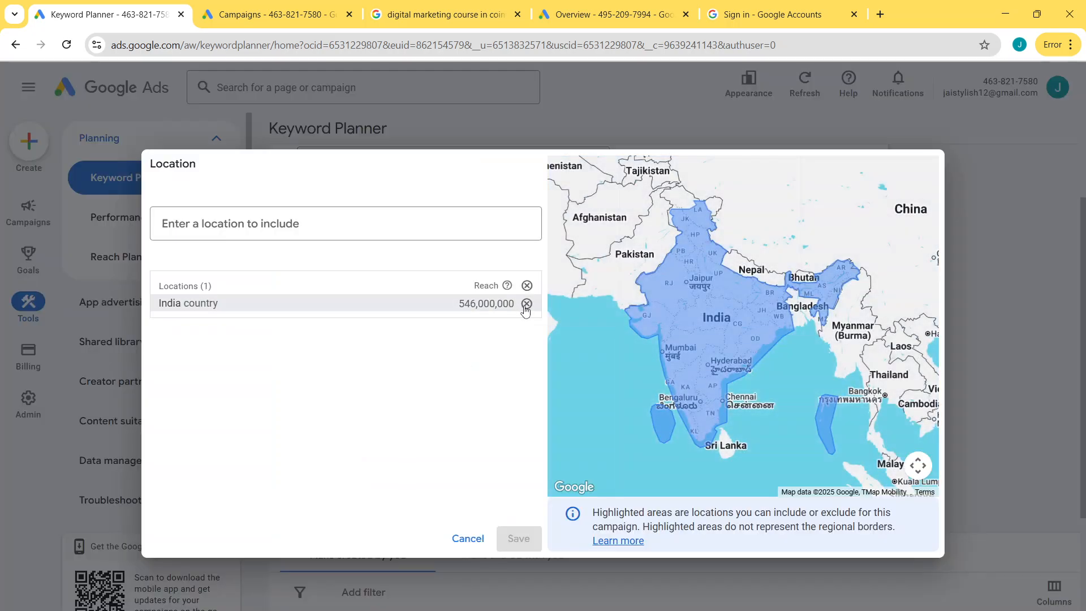
left_click(419, 221)
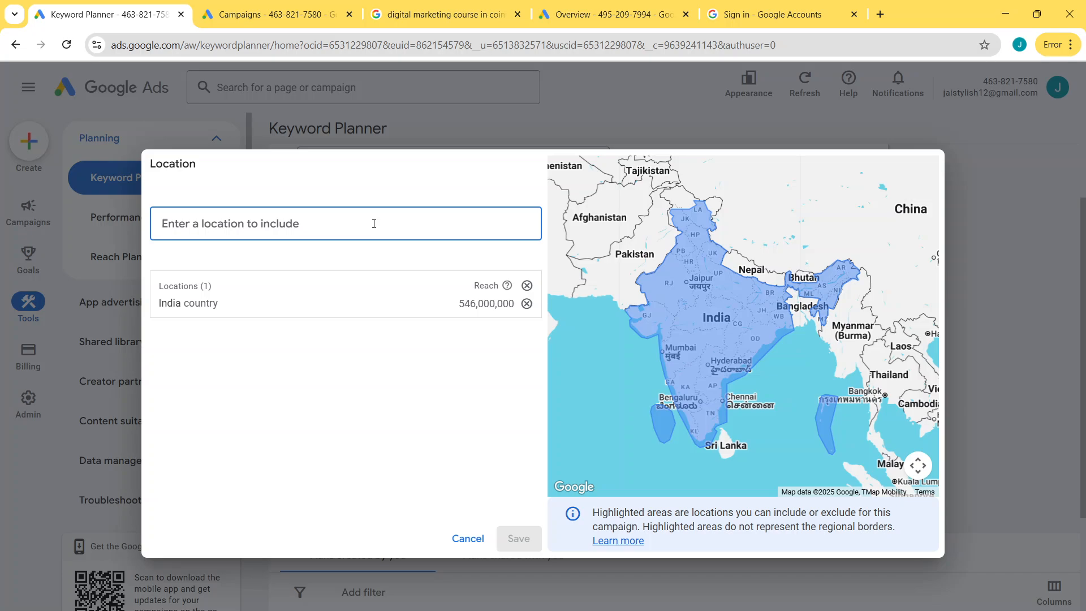
type("coim")
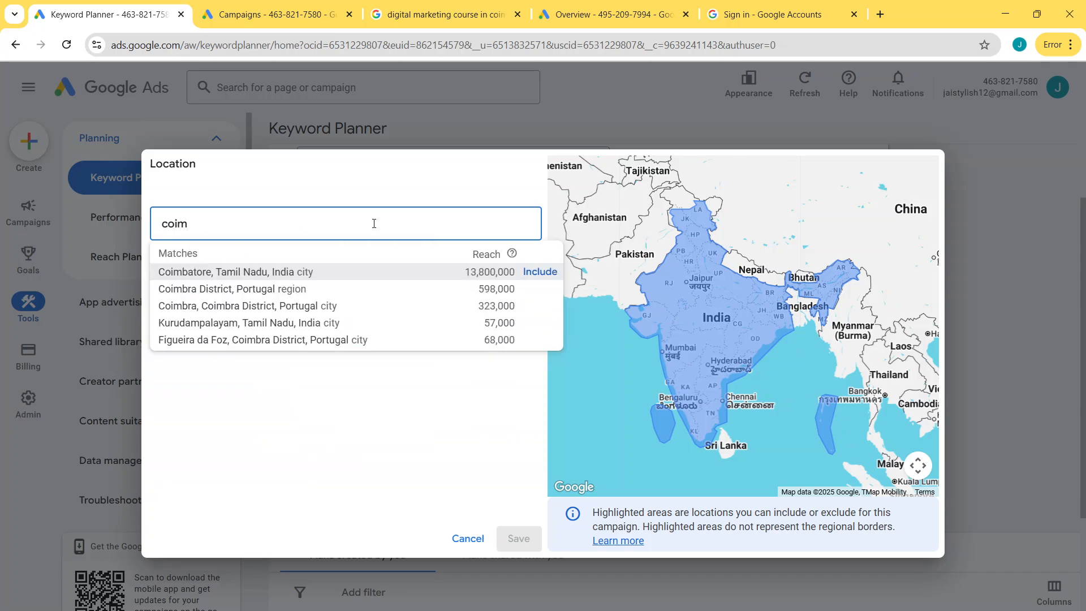
left_click(541, 272)
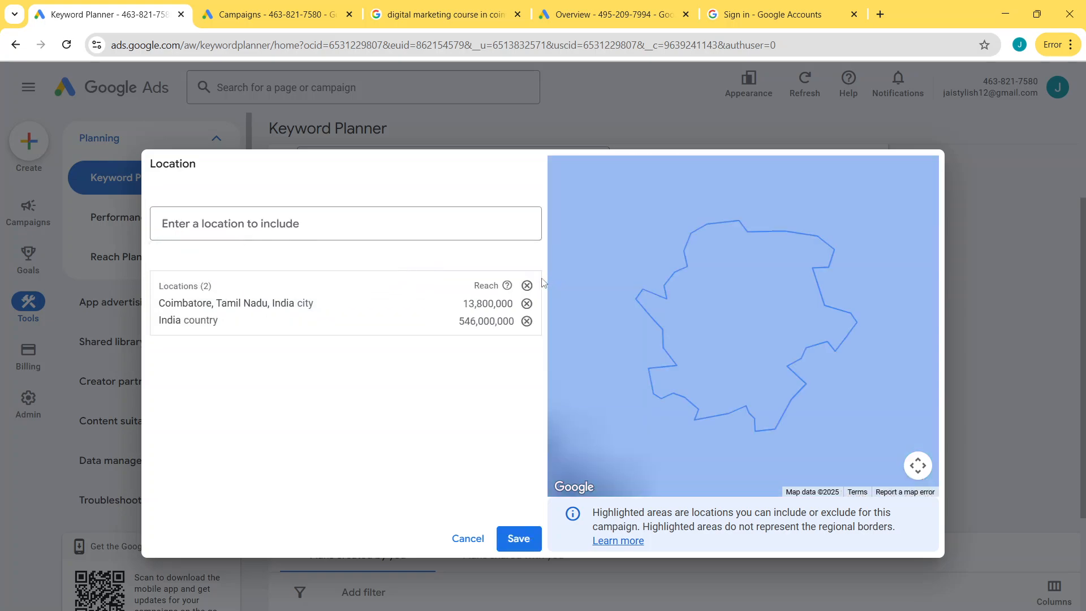
left_click(527, 322)
left_click(518, 538)
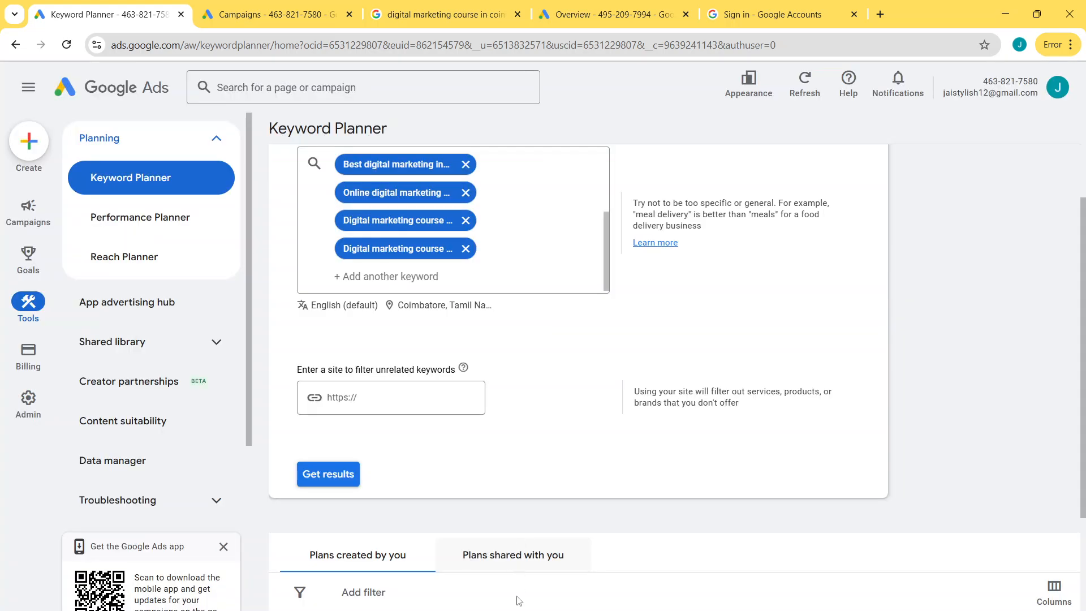
left_click(335, 478)
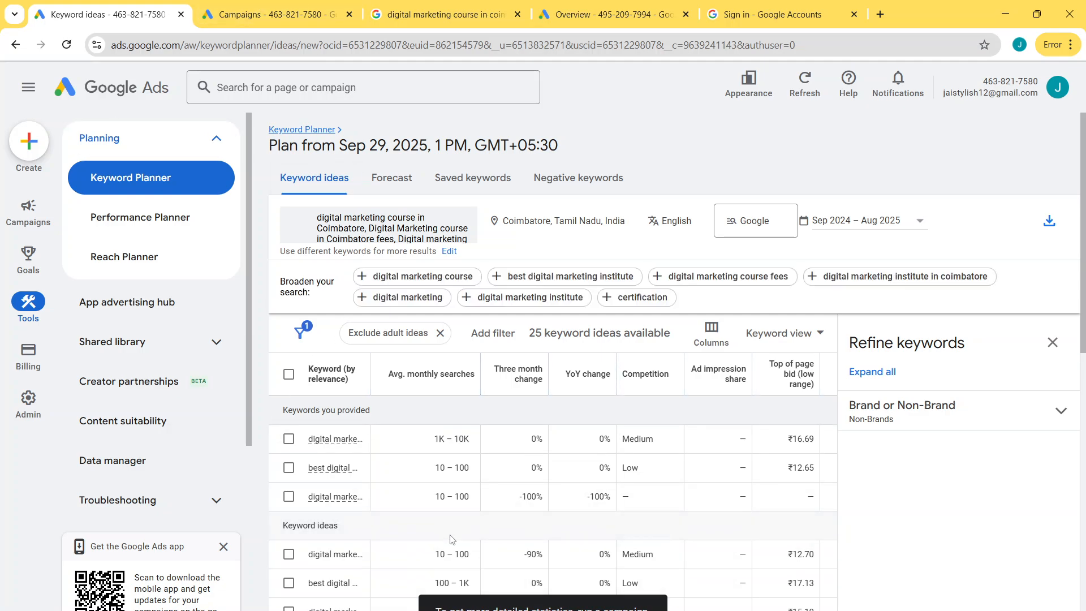
Step: Widen the Keyword column so full phrases show, and look through the keyword ideas
scroll(378, 436, "down", 10)
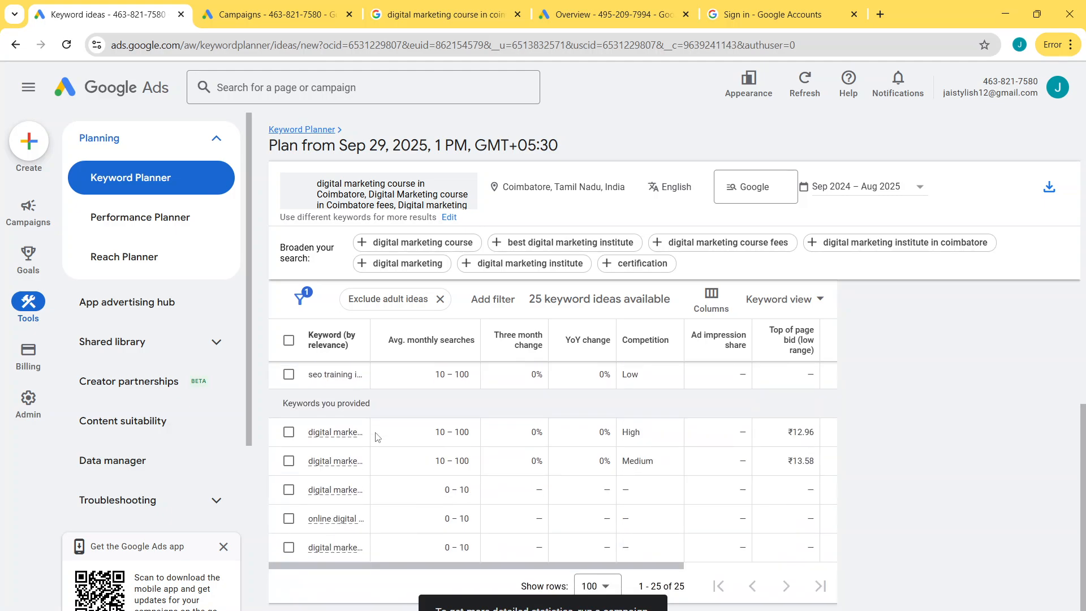
scroll(374, 435, "up", 10)
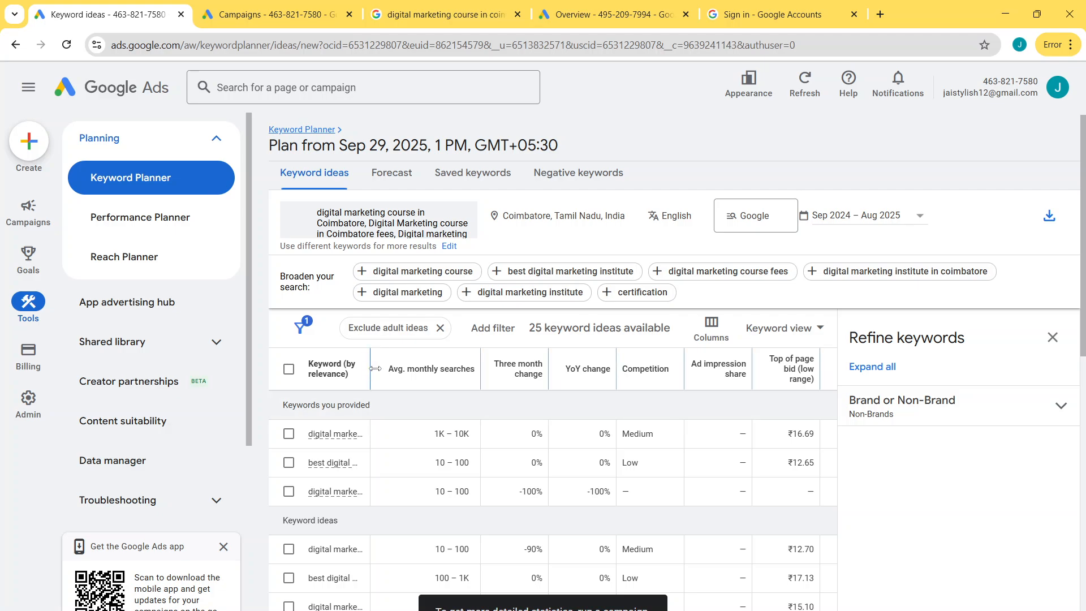
left_click_drag(375, 368, 516, 383)
scroll(543, 447, "down", 5)
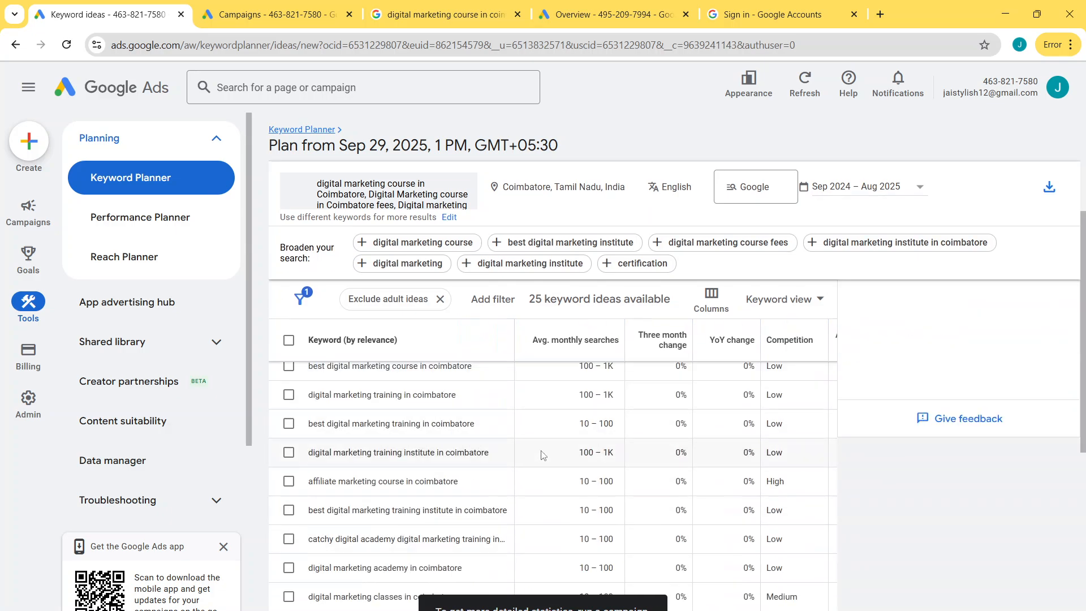
scroll(466, 447, "up", 5)
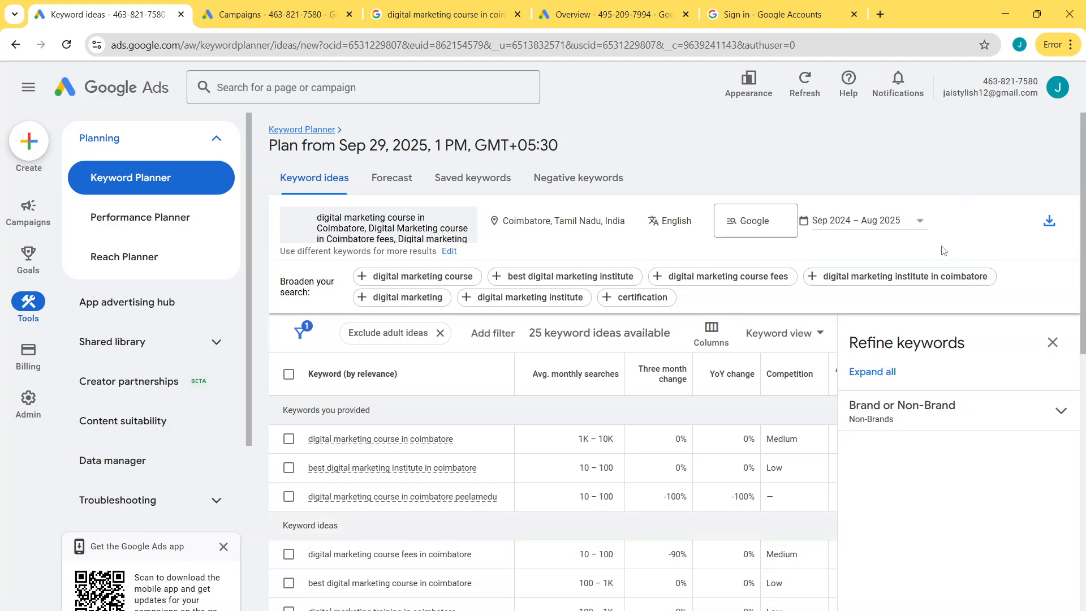
Step: Examine the Brand or Non-Brand options for refining keywords and collapse them again
left_click(928, 421)
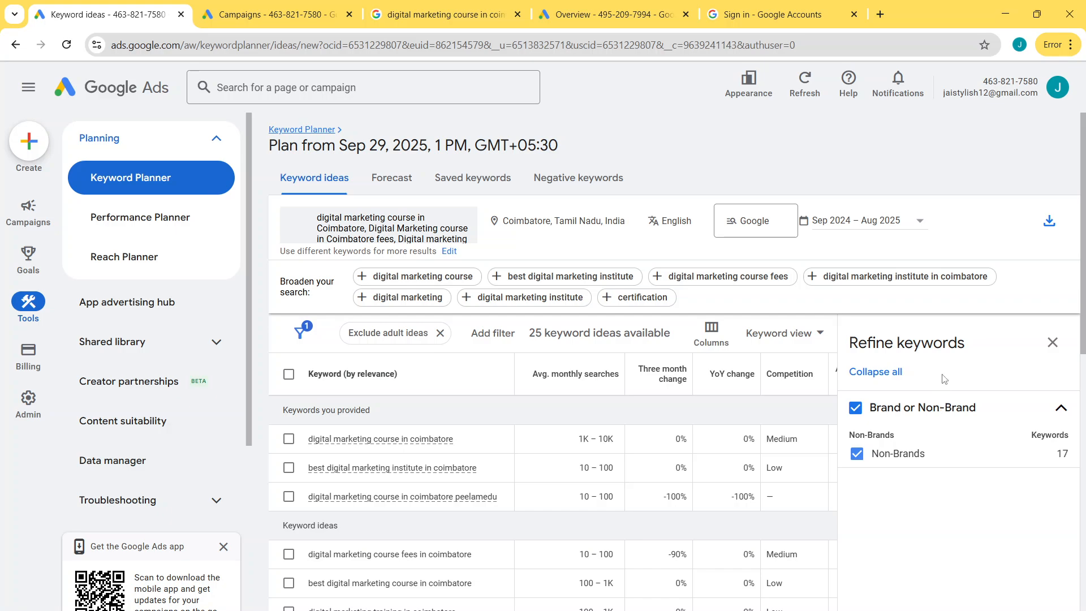
left_click(1060, 414)
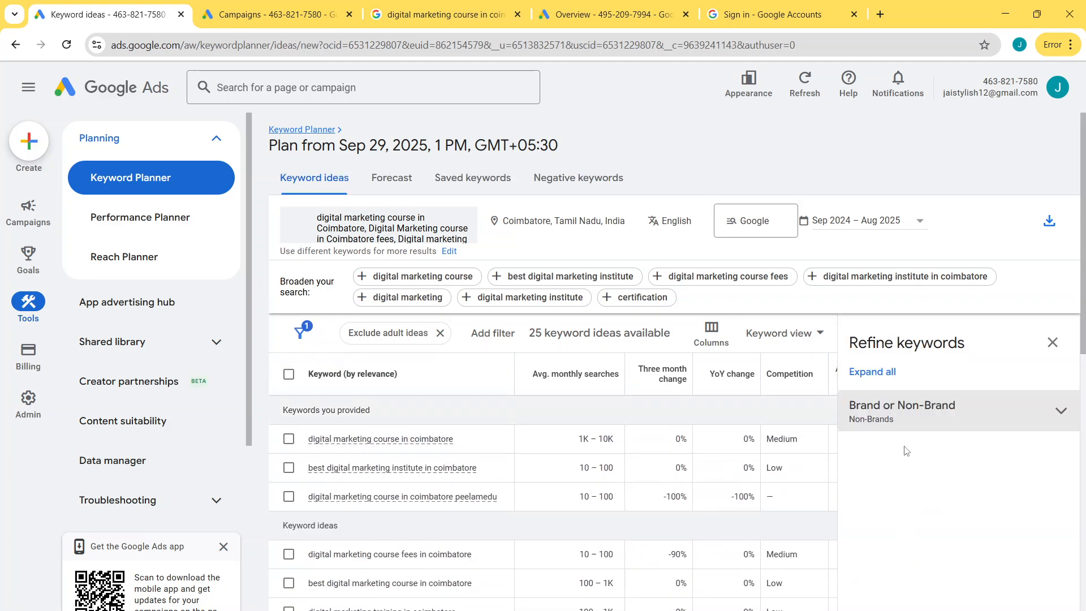
left_click(978, 419)
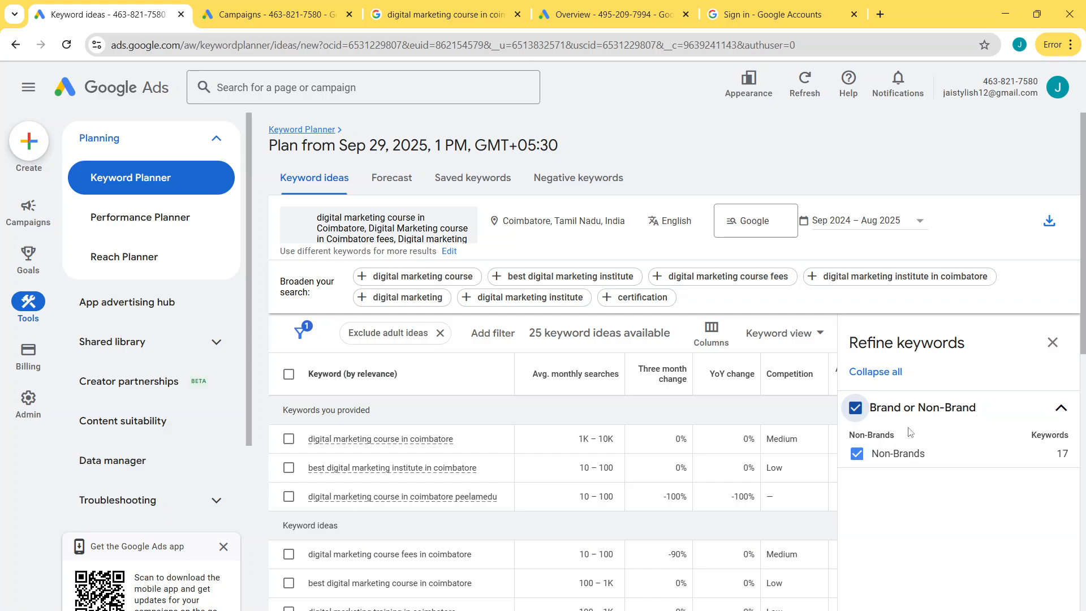
left_click(985, 418)
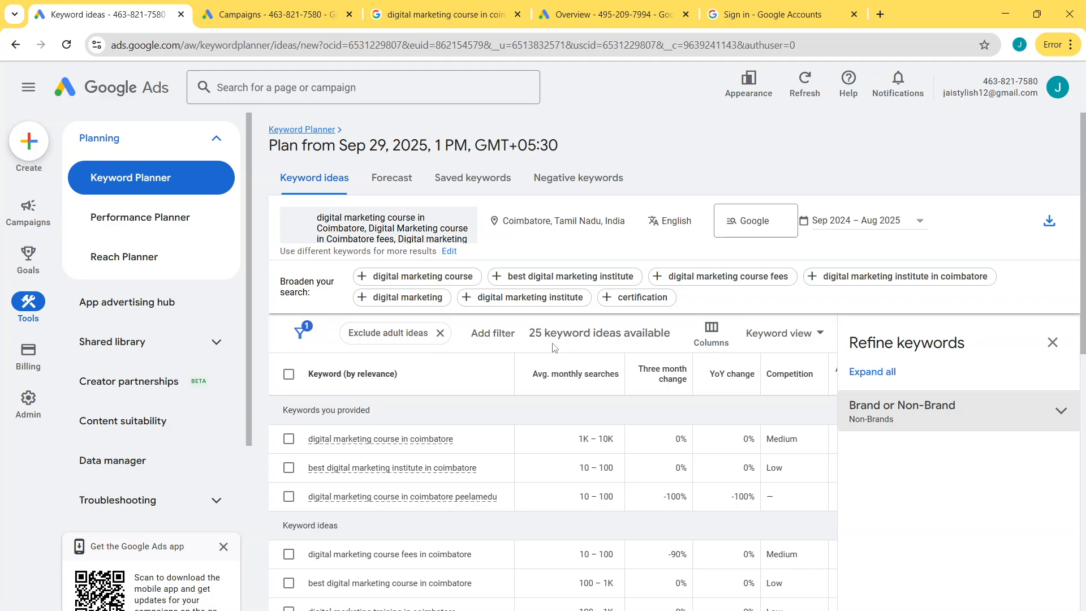
Step: Download the keyword ideas as a CSV file and open the downloaded Keyword Stats file in Excel
left_click(1049, 223)
left_click(1036, 236)
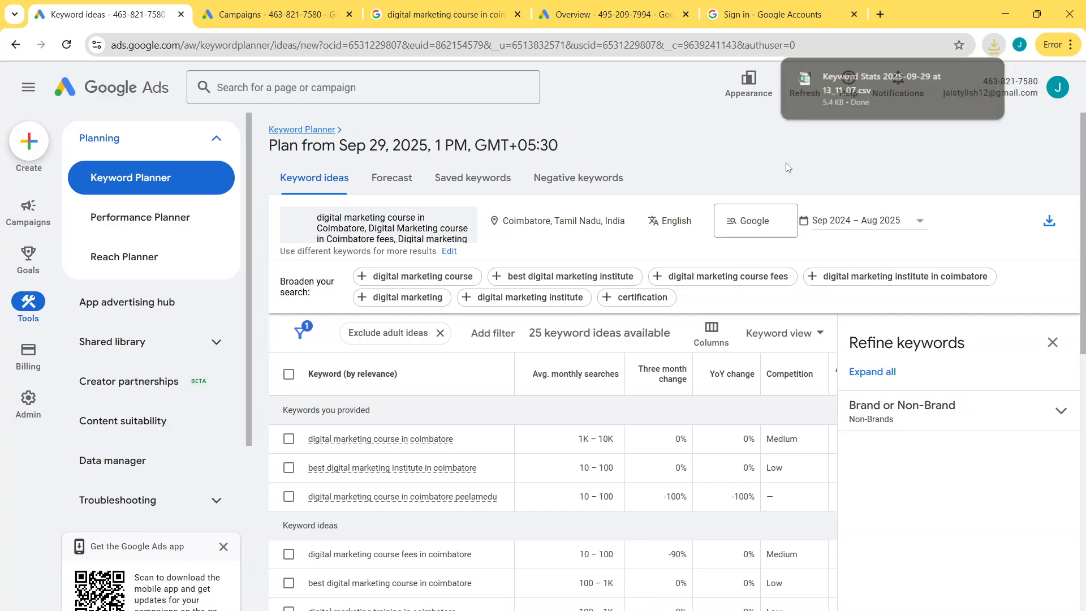
left_click(993, 45)
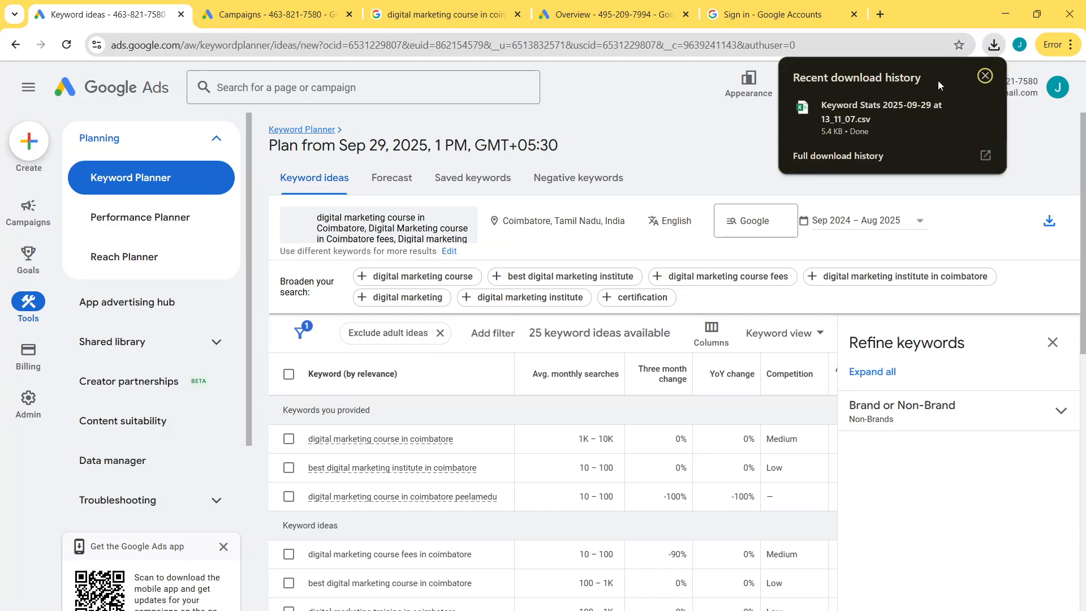
left_click(952, 112)
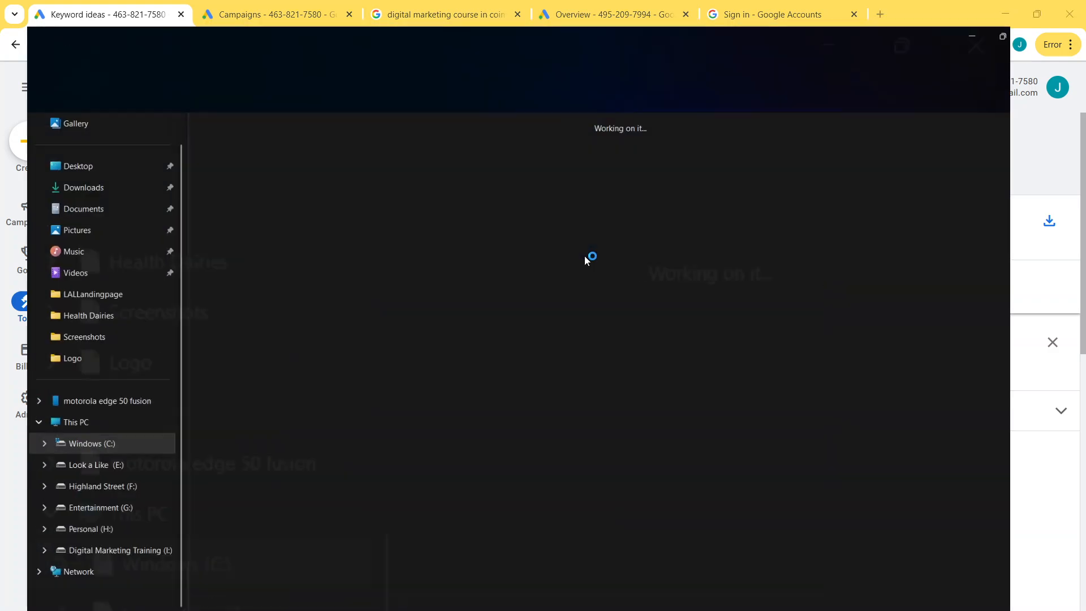
double_click(205, 173)
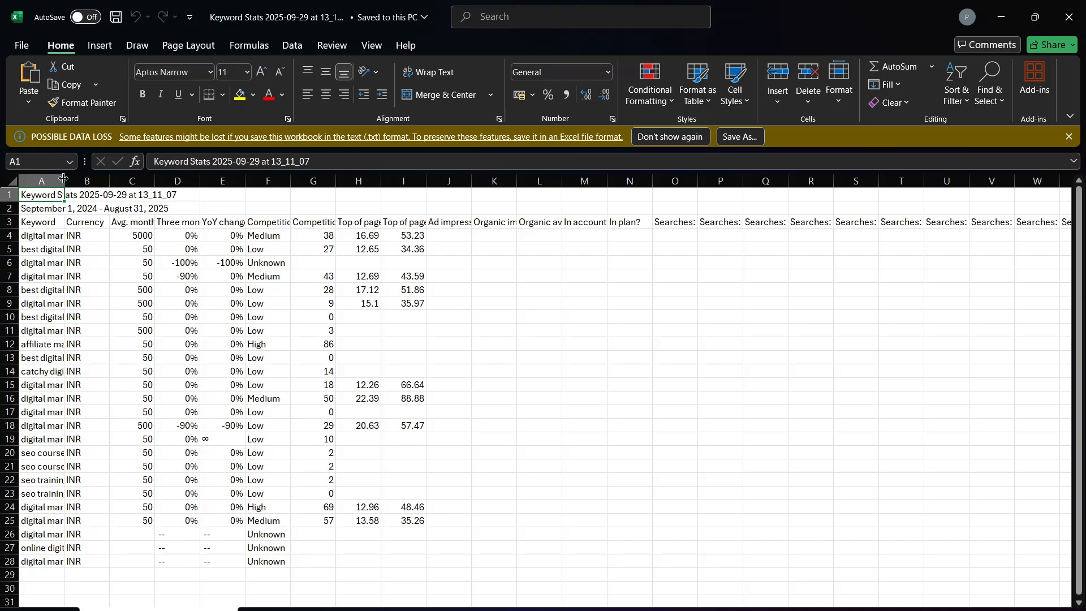
Step: Dismiss the data loss notice, fit column A to its contents, and copy the keywords in A4:A28
left_click(1069, 136)
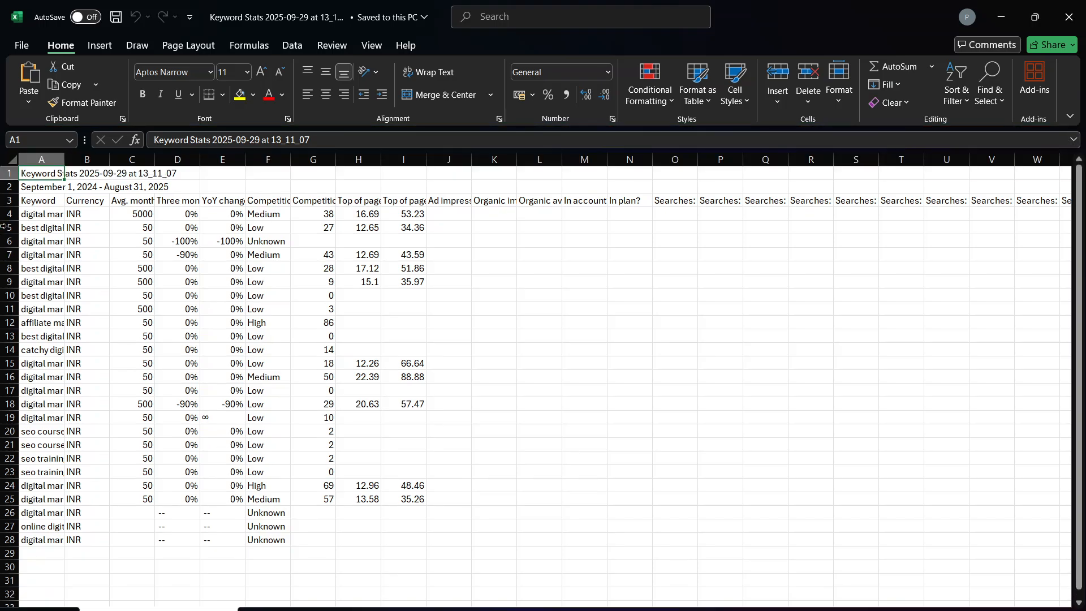
double_click(64, 159)
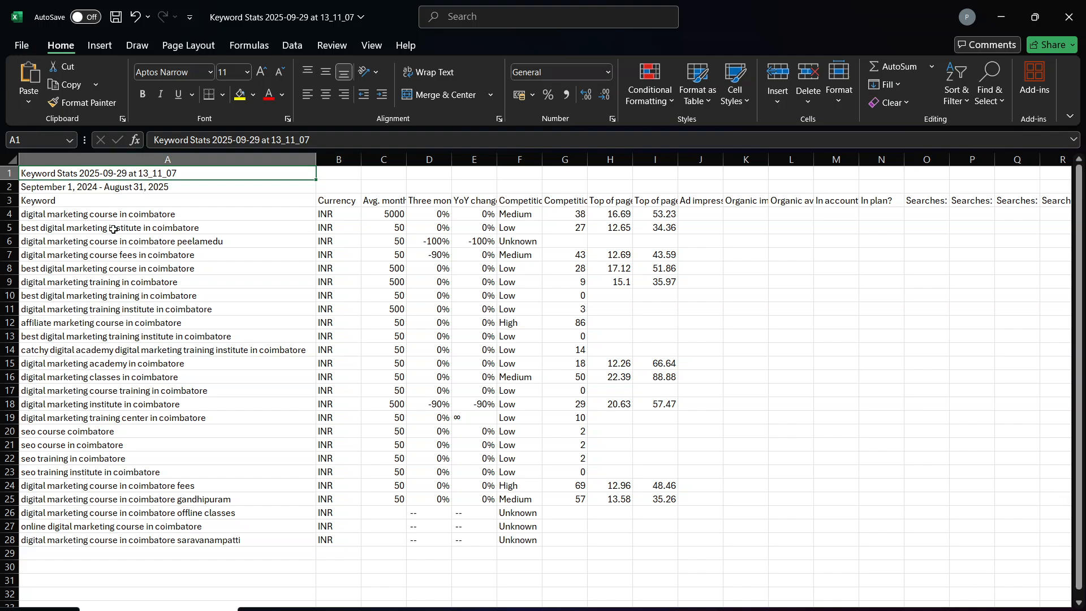
left_click(209, 218)
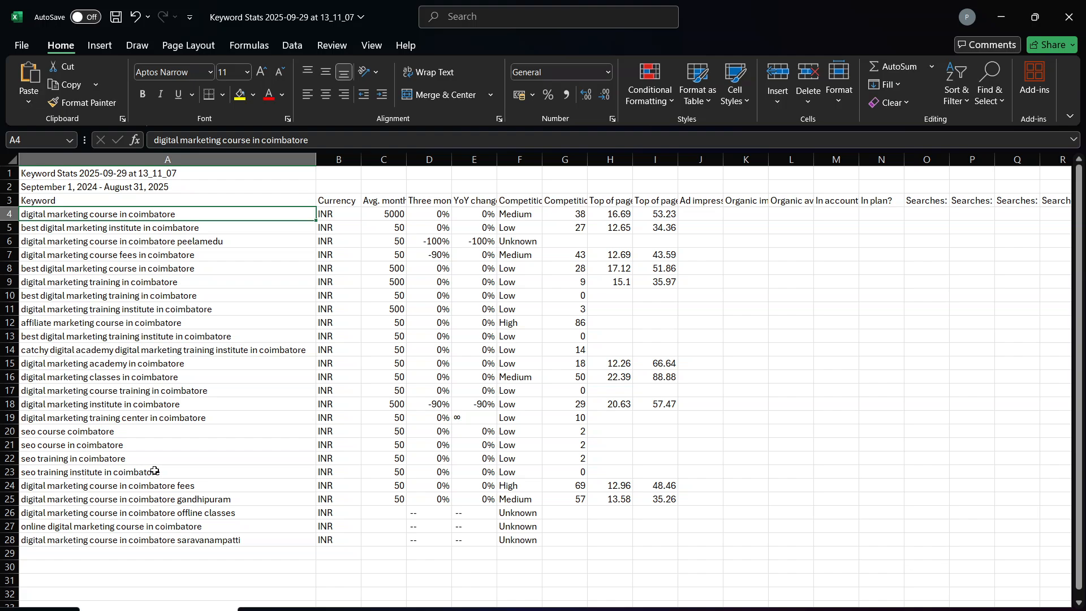
left_click_drag(231, 214, 219, 541)
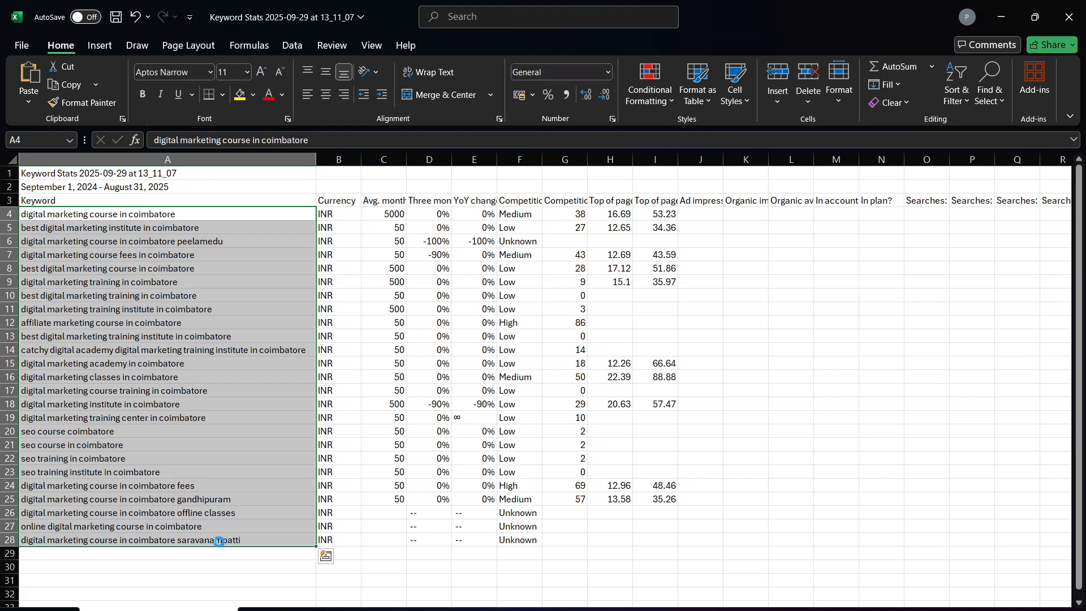
key("ctrl+c")
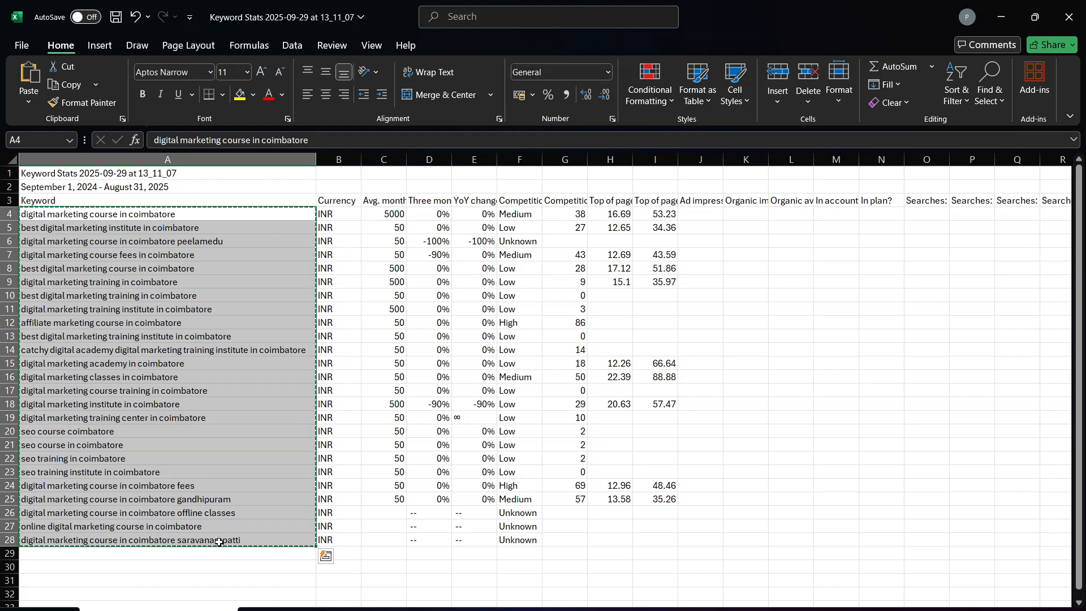
Step: Switch to Chrome, search Google in a new tab for "keyword grouping tool", and open SEO Scout's Free Keyword Grouping + Clustering Tool
left_click(1003, 22)
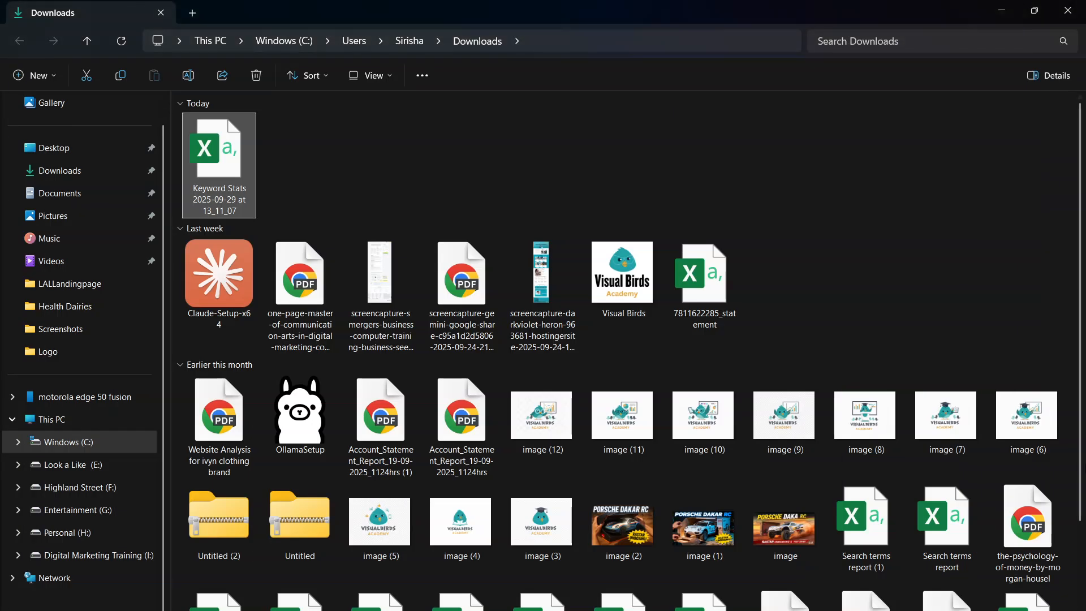
left_click(1005, 13)
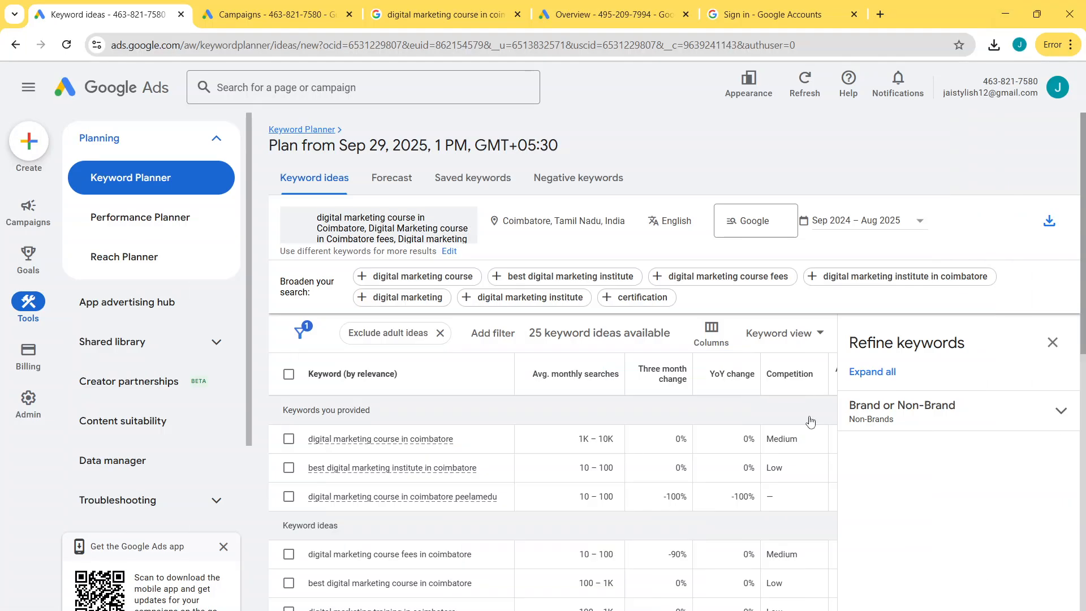
left_click(880, 14)
type("ke")
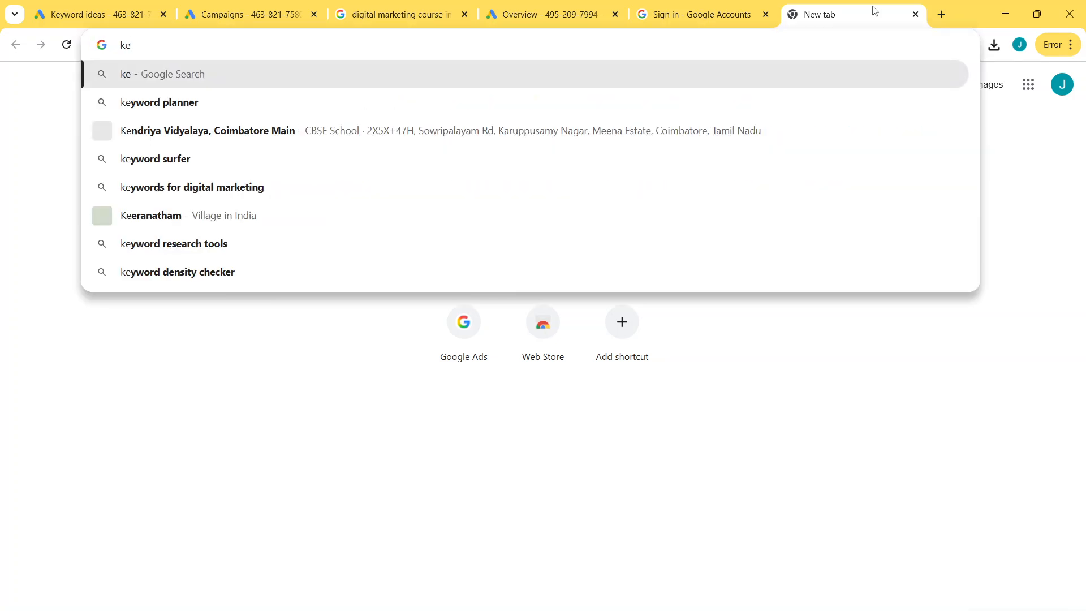
type("yword gr")
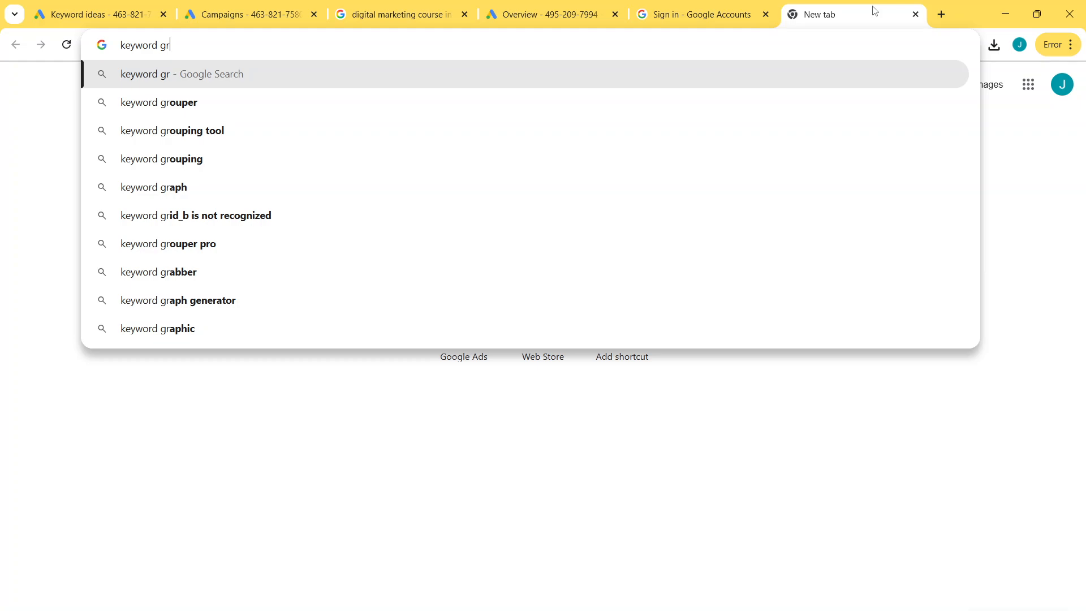
key("Down")
key("Down")
key("Return")
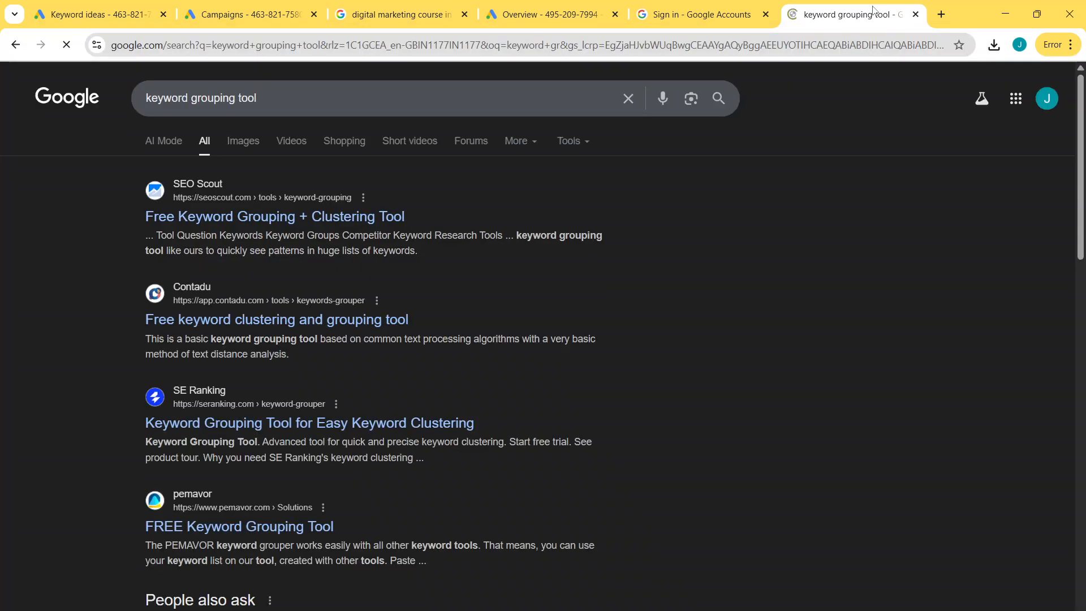
left_click(322, 217)
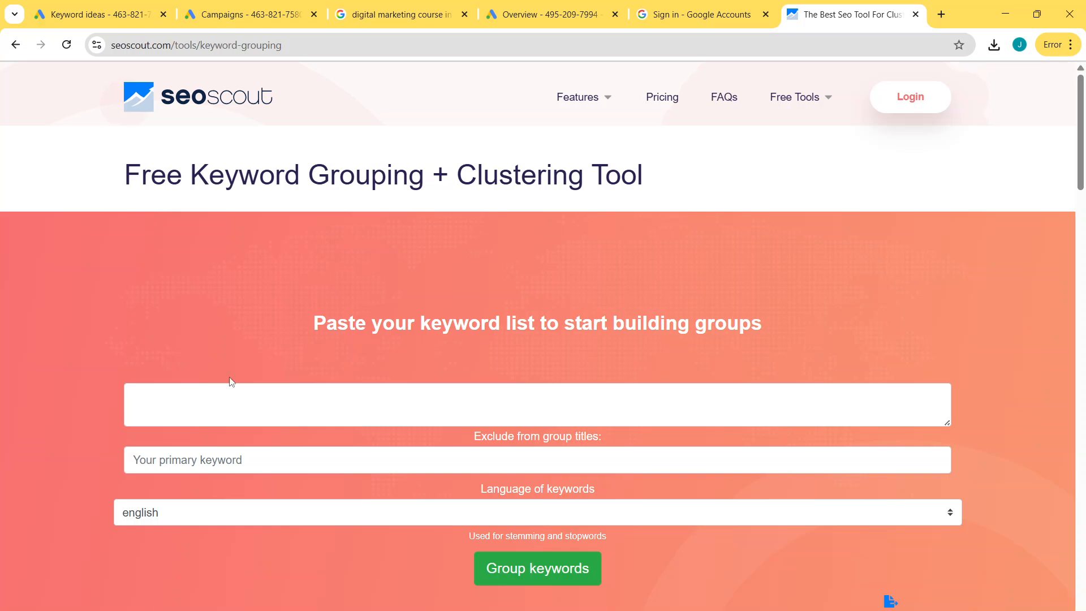
Step: Paste the copied keywords into SEO Scout's keyword list and generate the keyword groups with the language set to english
left_click(211, 409)
key("ctrl+v")
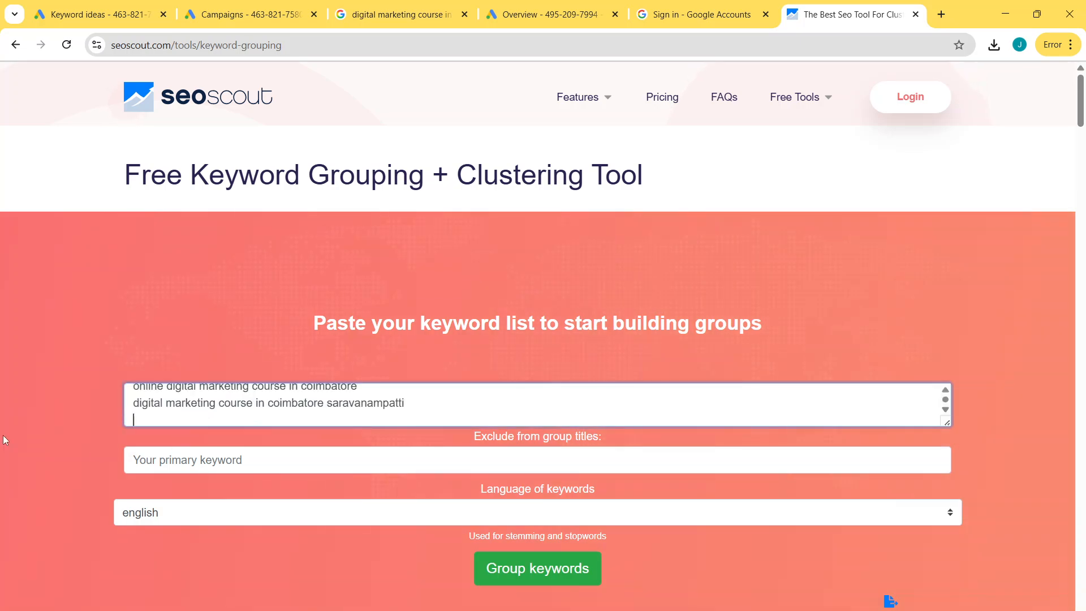
scroll(6, 441, "down", 7)
scroll(5, 448, "up", 1)
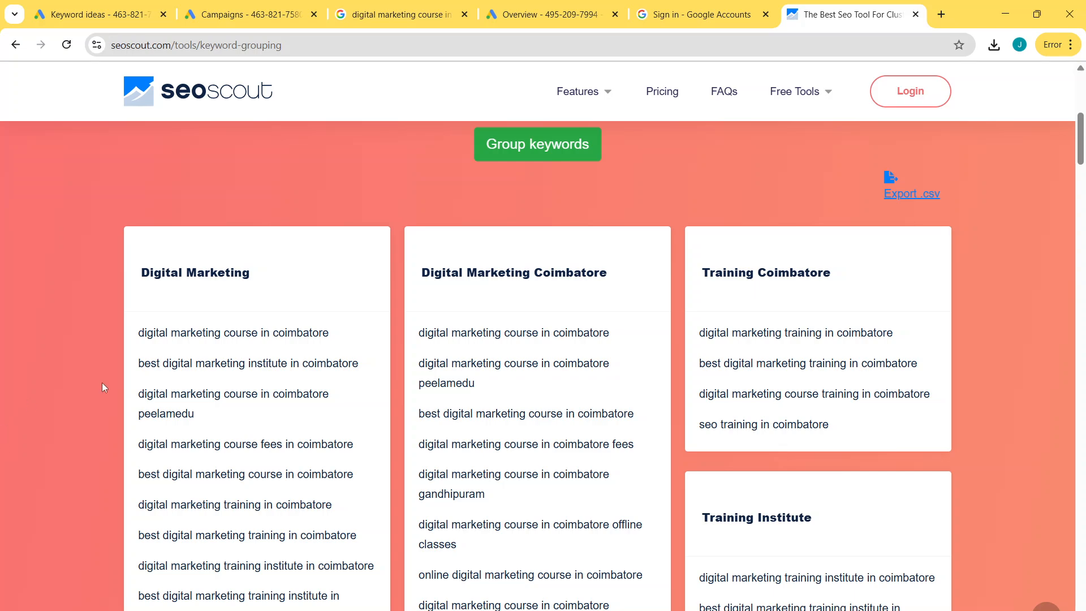
Step: Examine the generated keyword groups from Digital Marketing through Institute Coimbatore, dismissing the email subscription pop-up
scroll(72, 453, "down", 4)
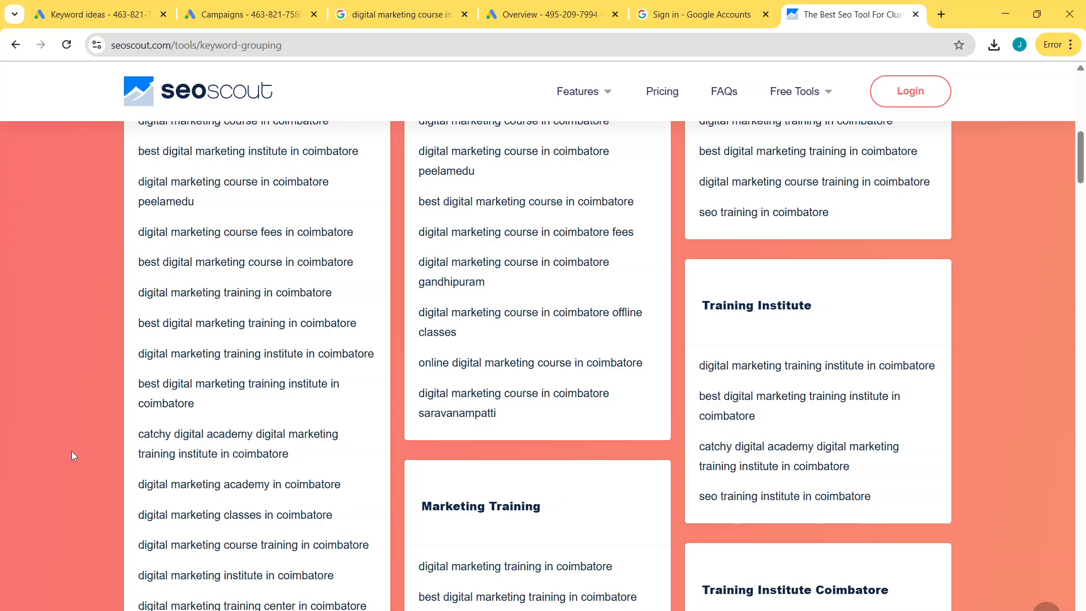
scroll(71, 450, "down", 2)
scroll(72, 451, "up", 5)
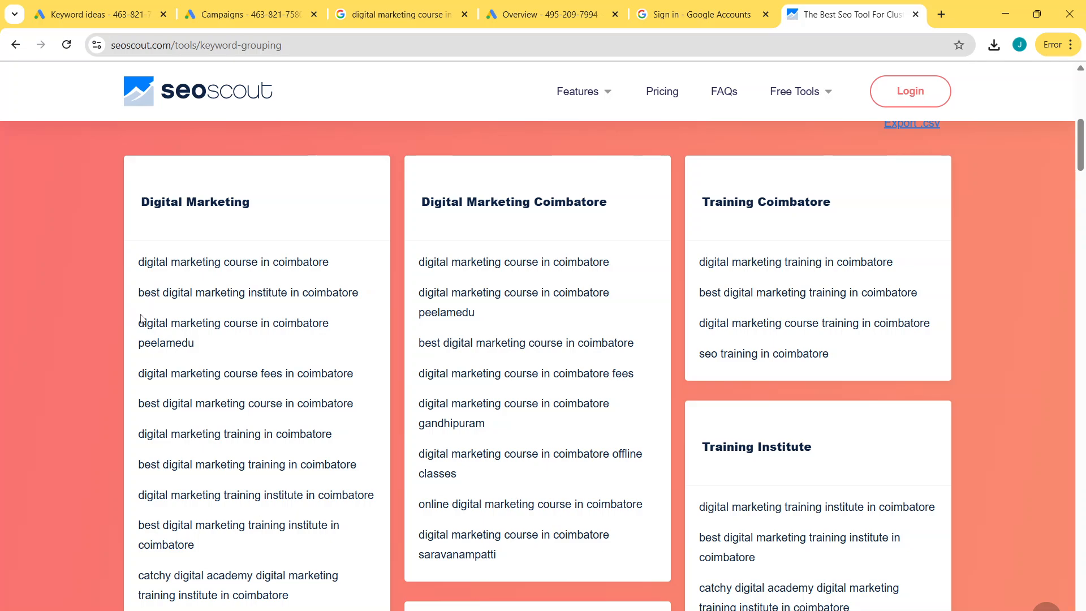
scroll(142, 319, "up", 2)
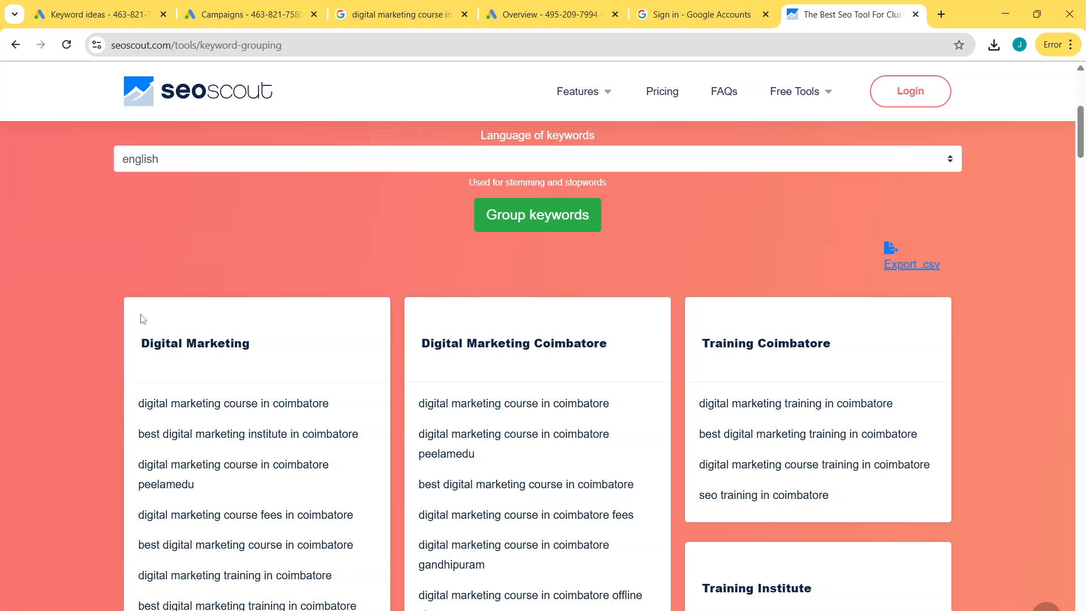
scroll(142, 318, "down", 6)
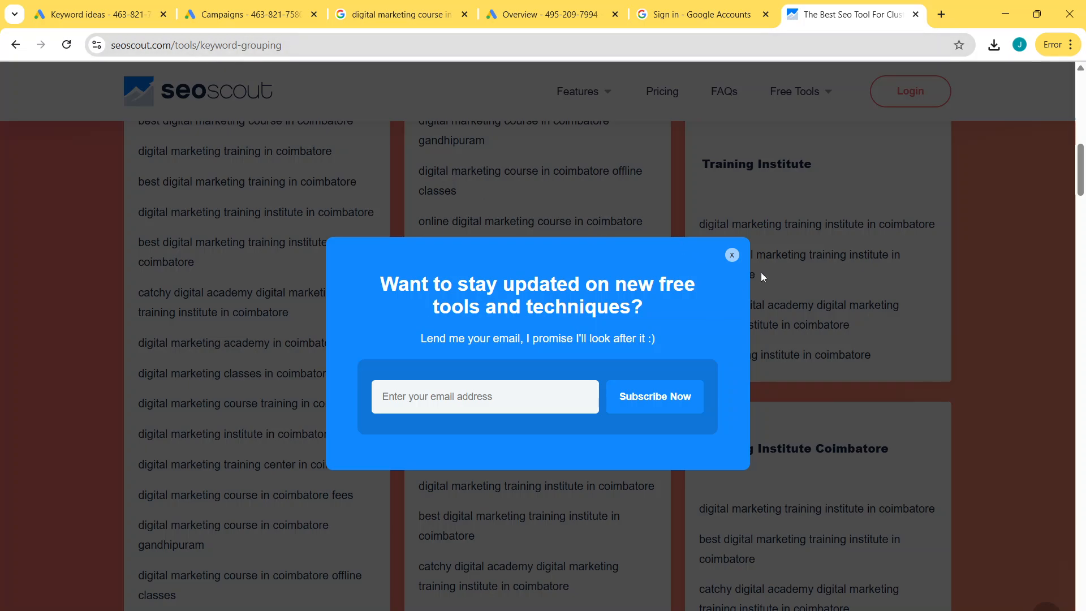
left_click(733, 256)
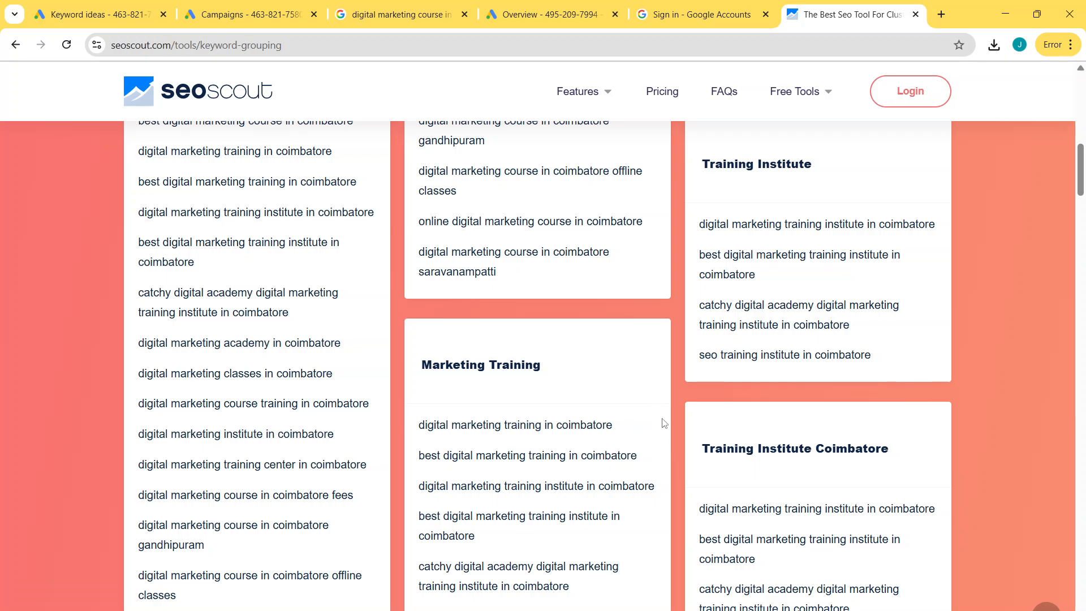
scroll(651, 420, "down", 5)
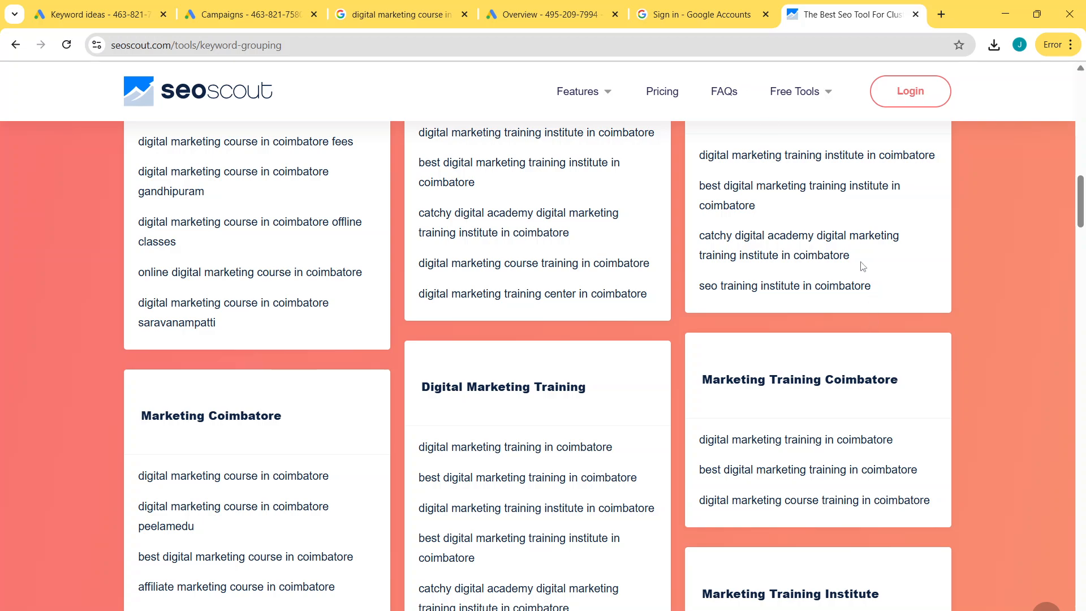
scroll(866, 268, "down", 1)
scroll(587, 310, "down", 6)
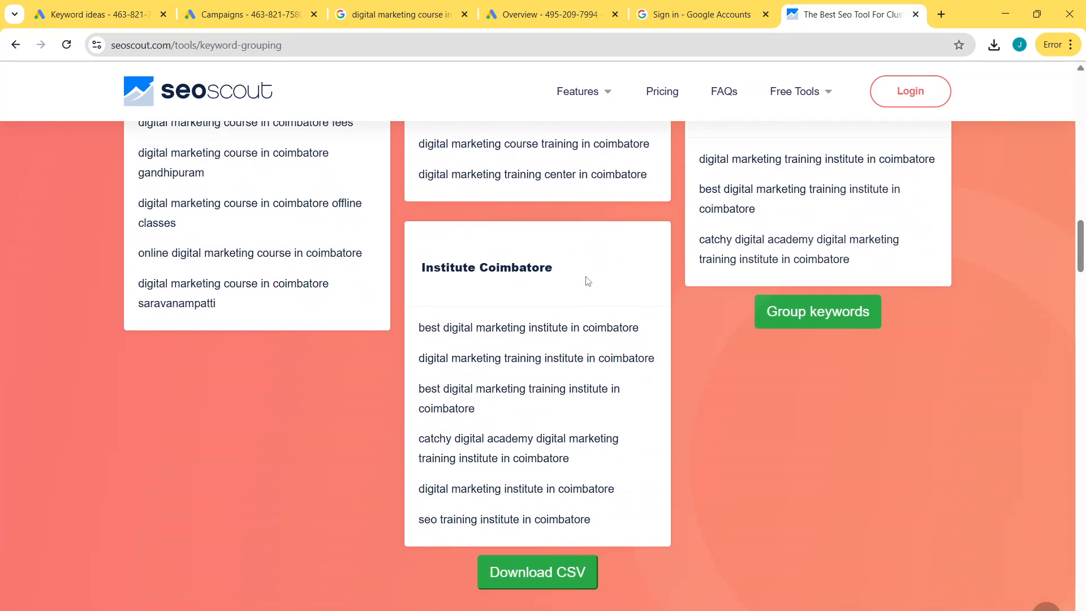
left_click_drag(420, 276, 566, 281)
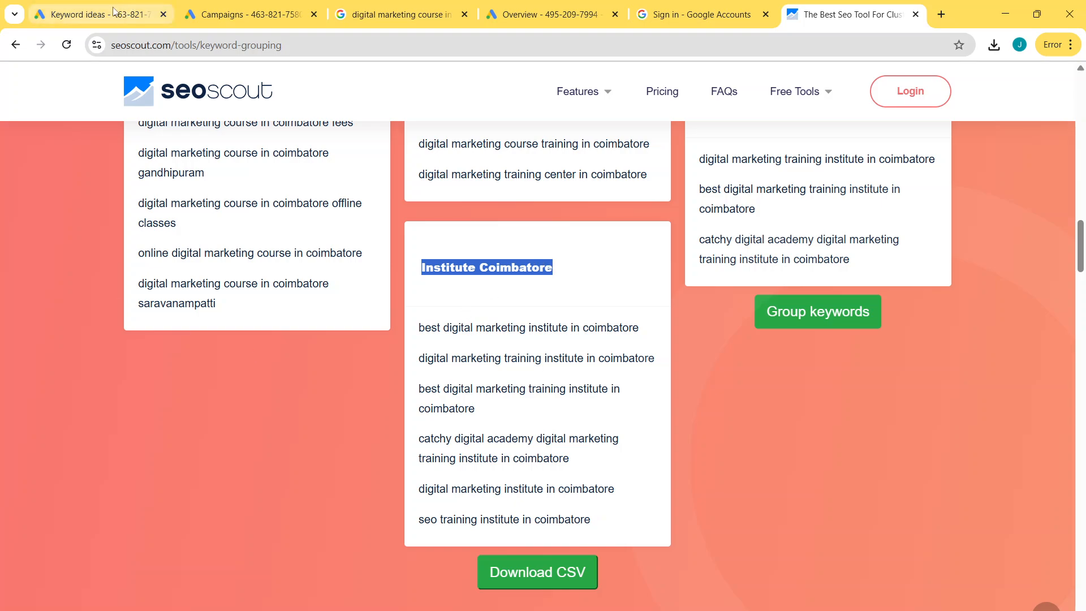
Step: Go to the Google Ads Campaigns page and hide all the account alerts above it
left_click(232, 14)
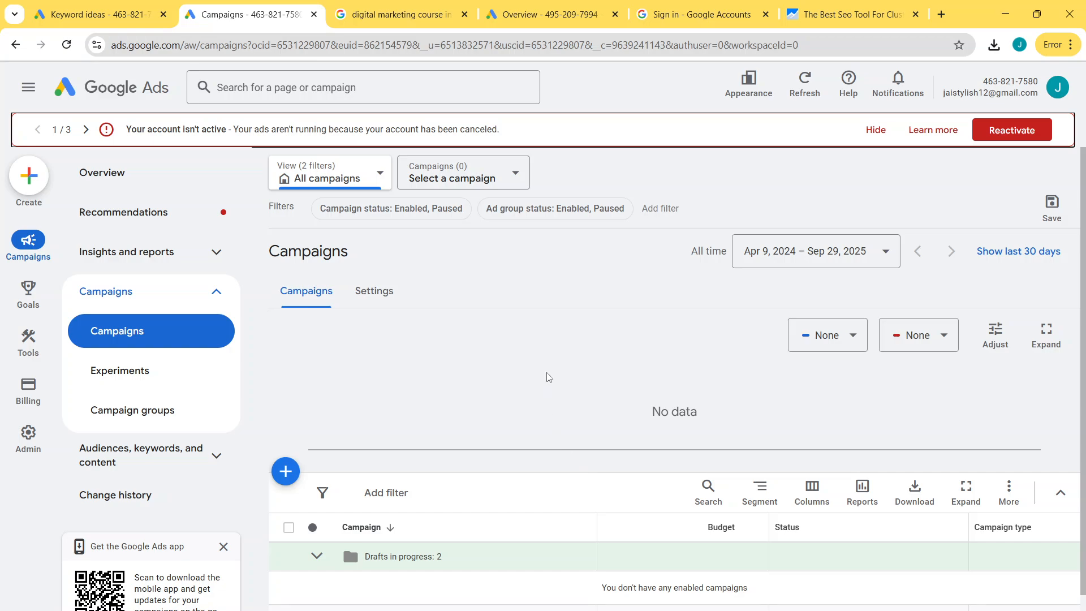
left_click(867, 135)
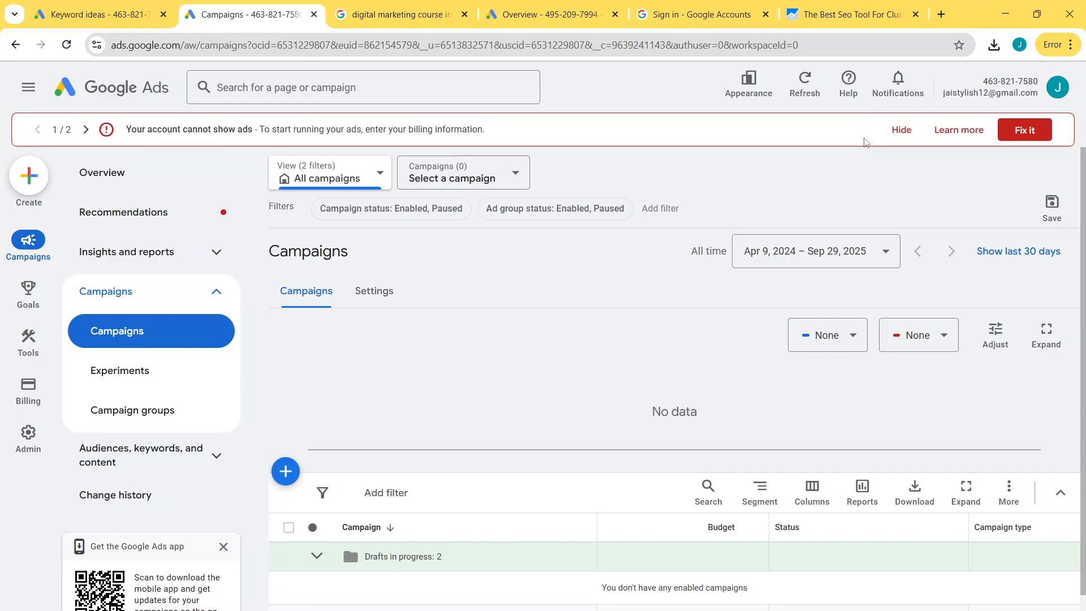
left_click(904, 134)
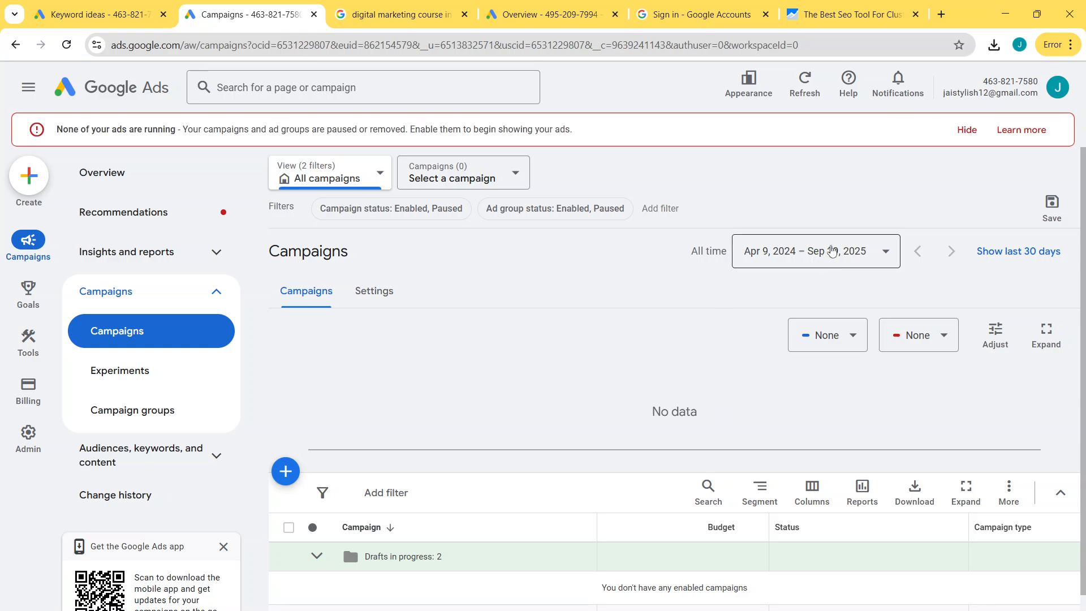
left_click(965, 140)
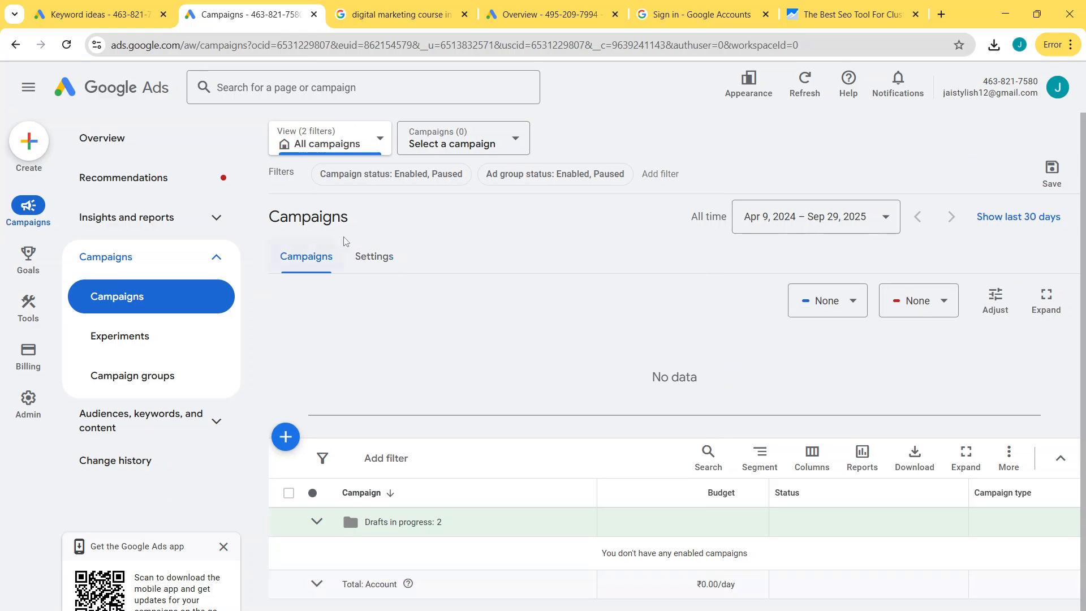
left_click(285, 437)
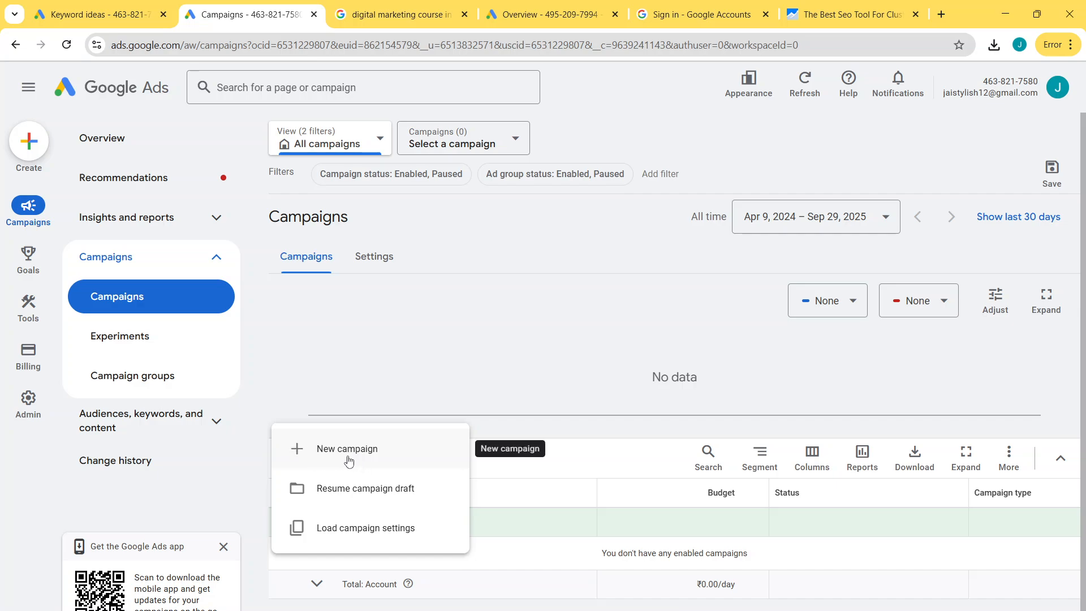
left_click(24, 160)
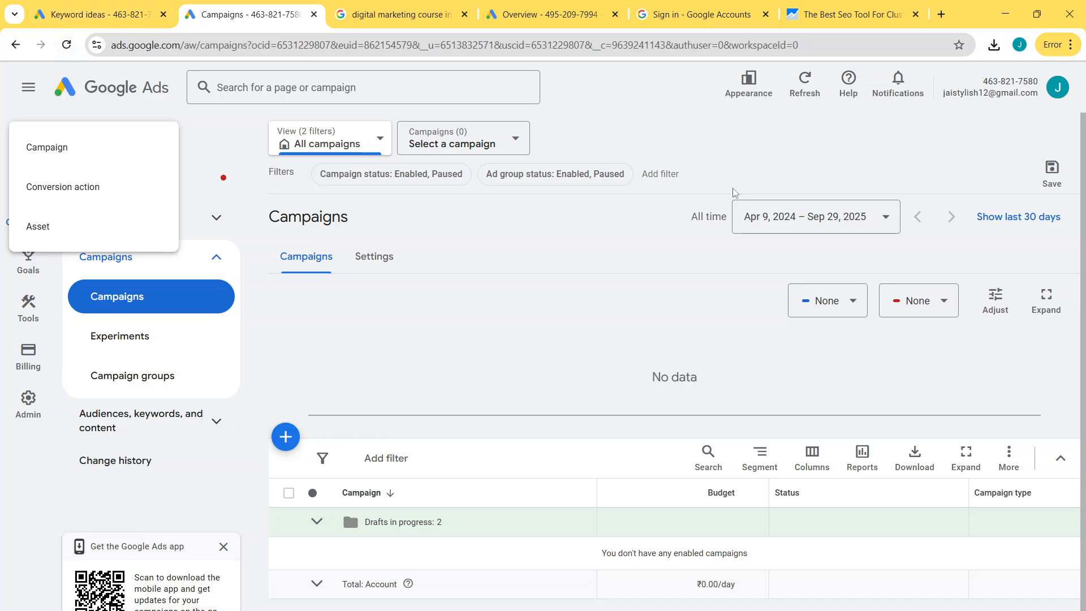
left_click(638, 130)
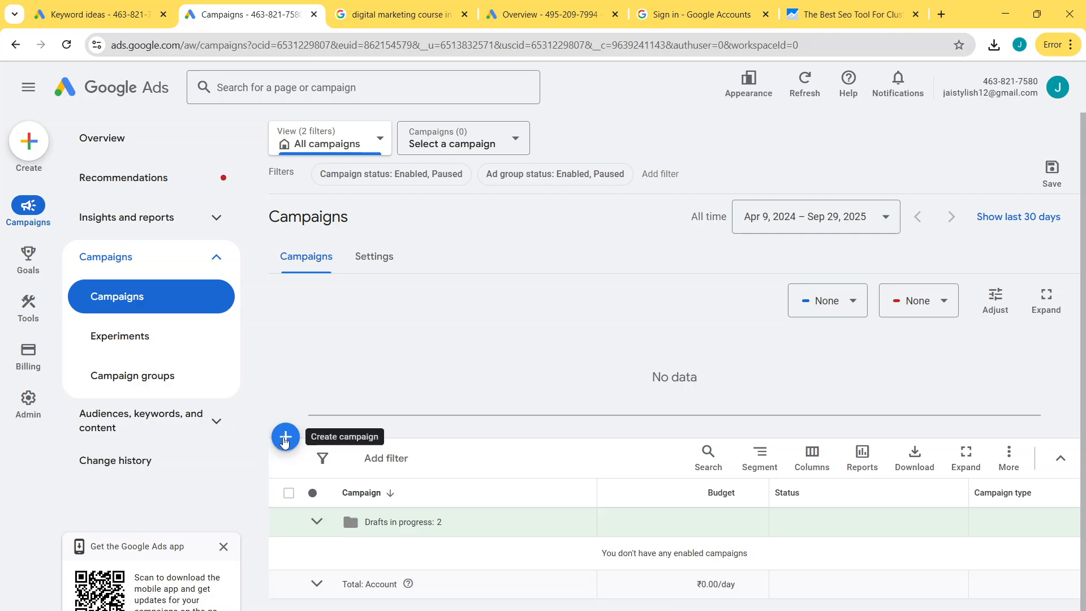
Step: Start creating a new campaign from the Campaigns page
left_click(285, 439)
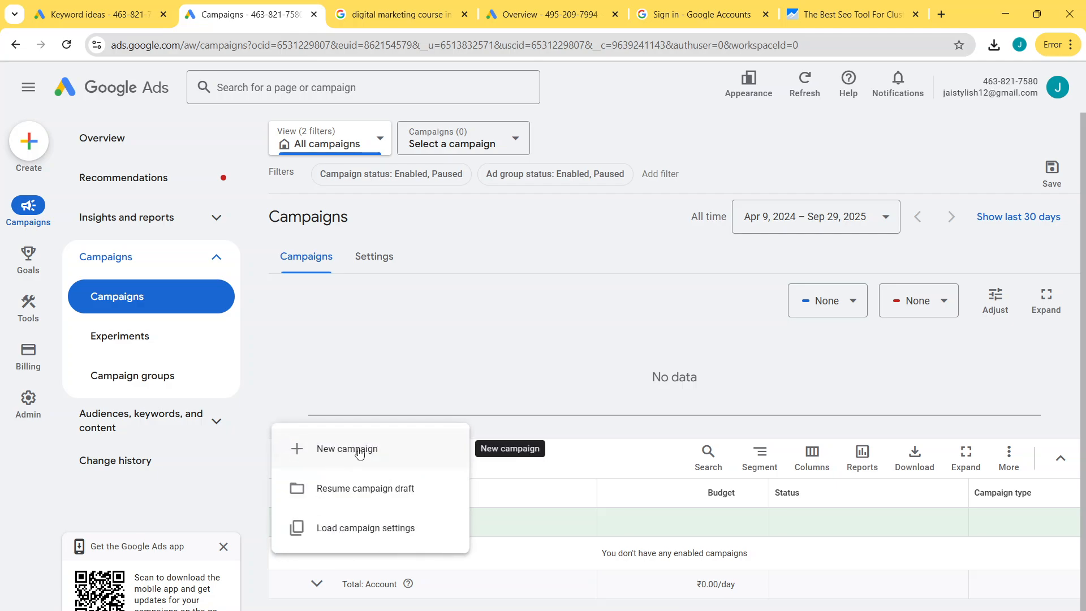
left_click(358, 449)
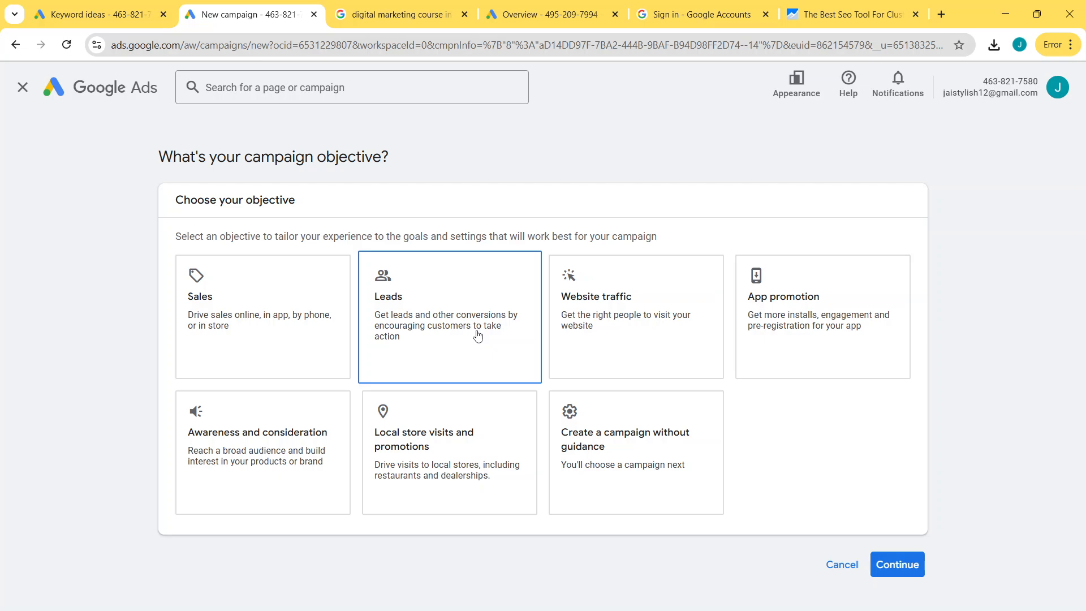
Step: Search Google for "red shoes" in the tab holding the Google sign-in page to view the product results
left_click(698, 14)
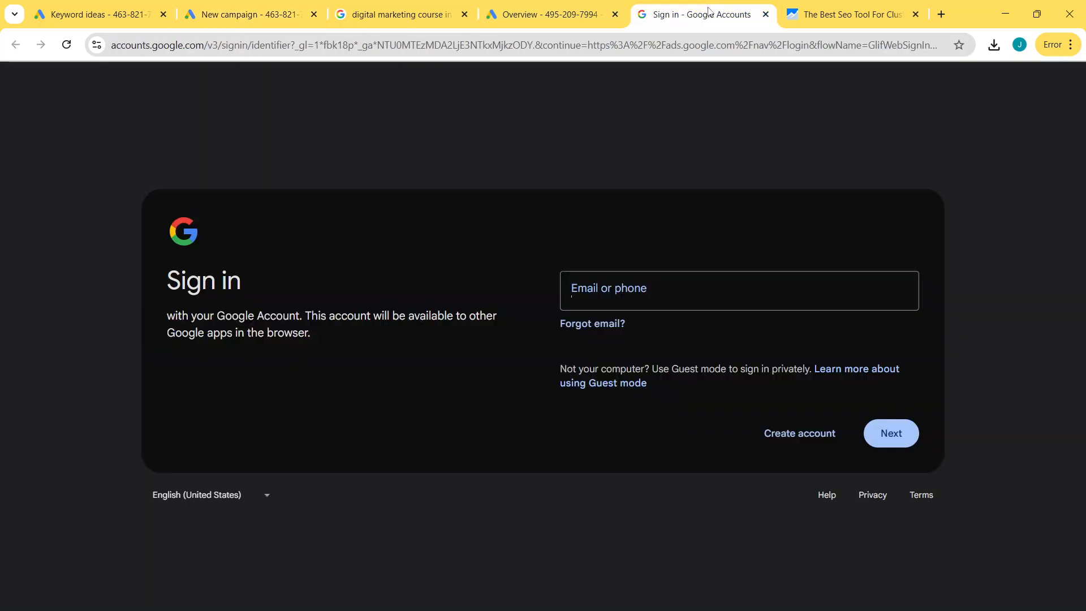
left_click(192, 50)
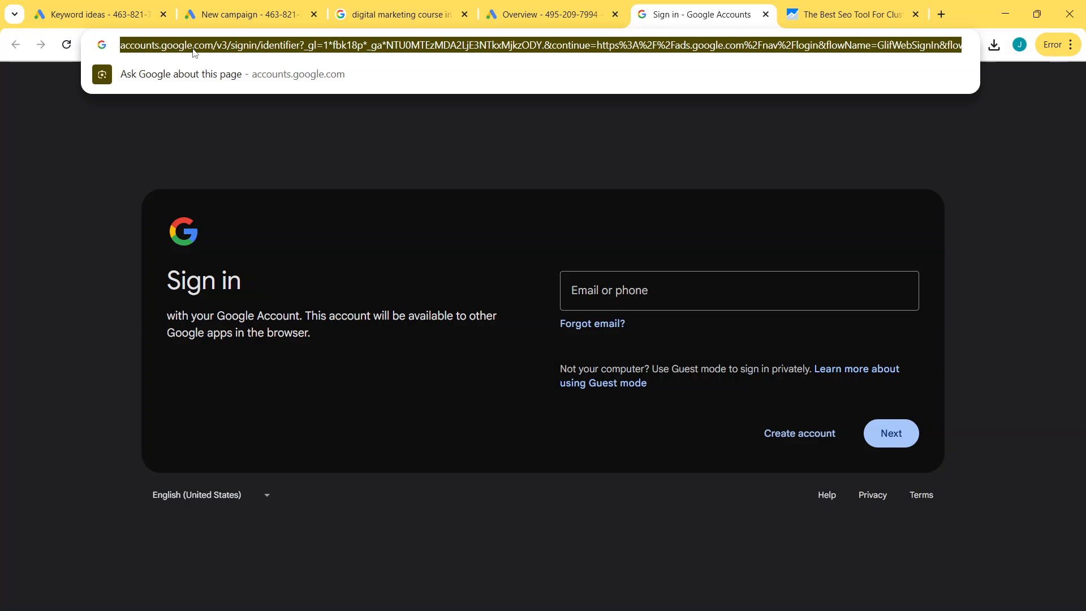
key("BackSpace")
type("red s")
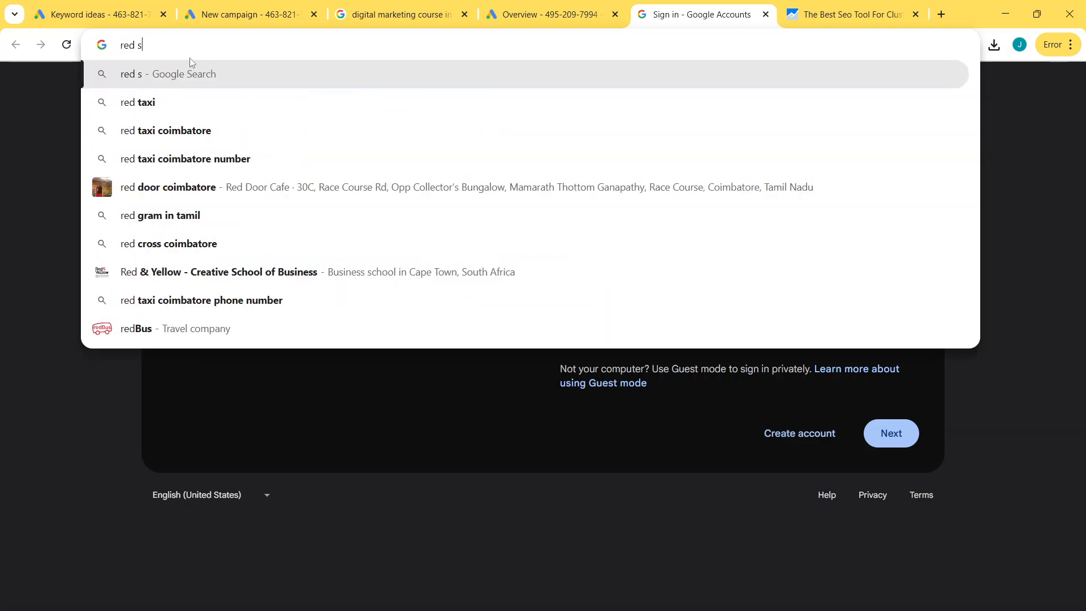
type("hoes")
key("Return")
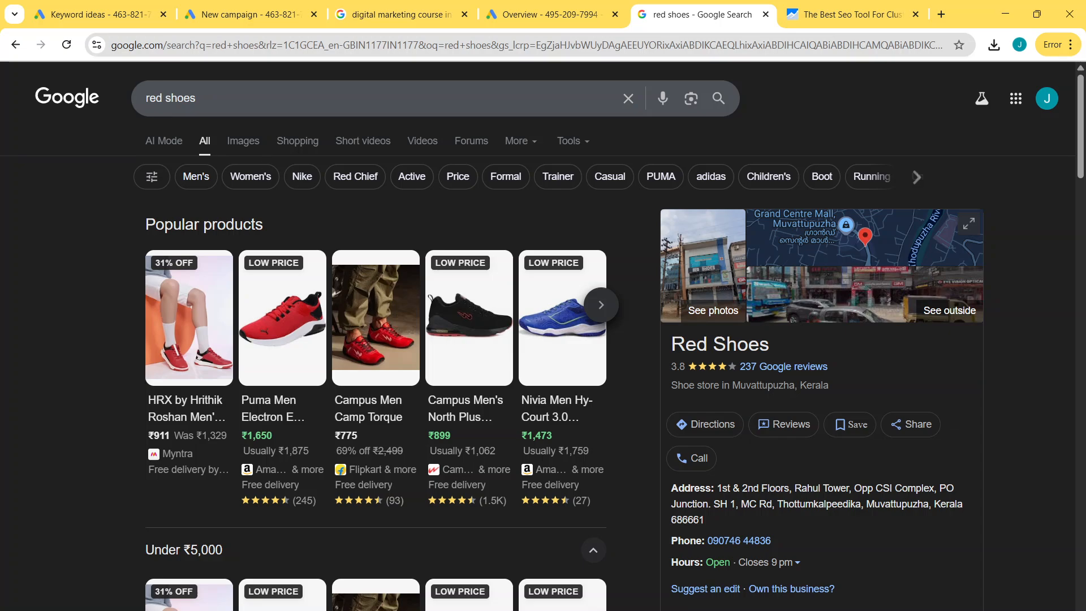
Step: Return to the new campaign setup, choose Leads as the campaign objective, and review its conversion goals
left_click(263, 12)
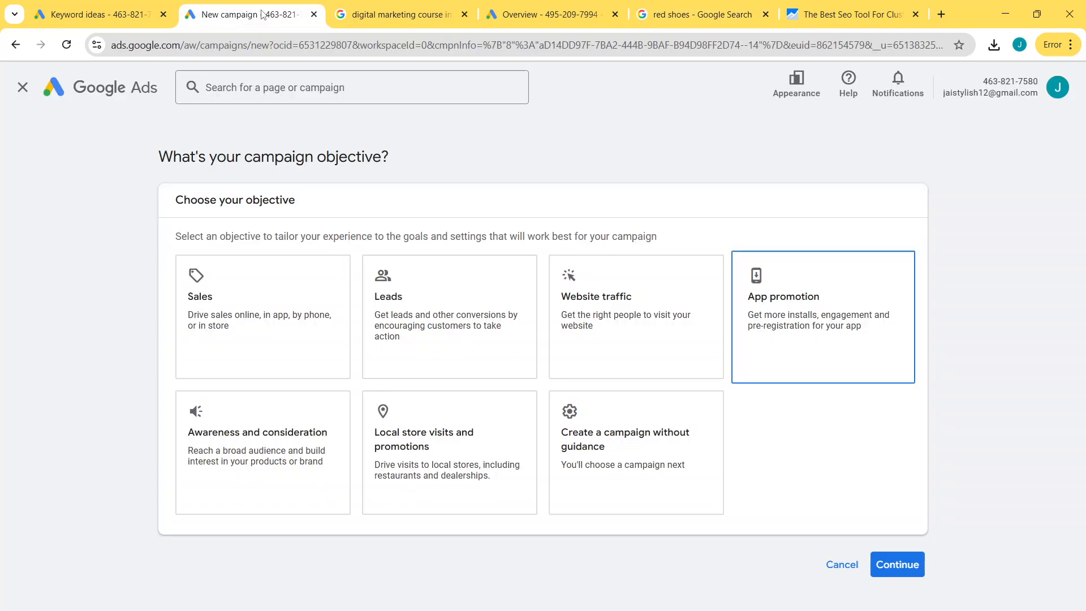
left_click(460, 340)
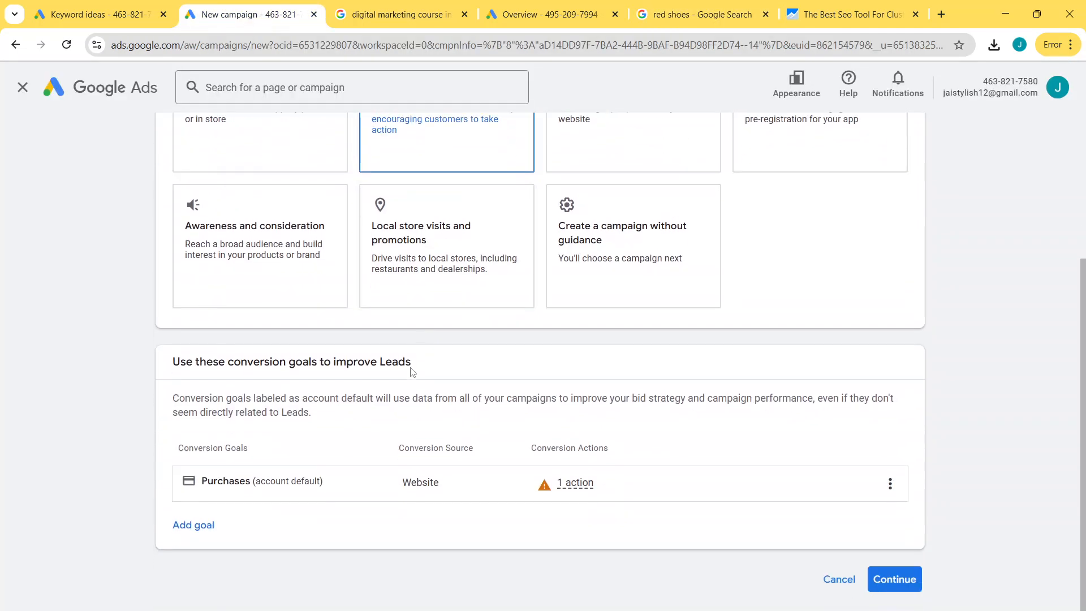
scroll(374, 353, "up", 4)
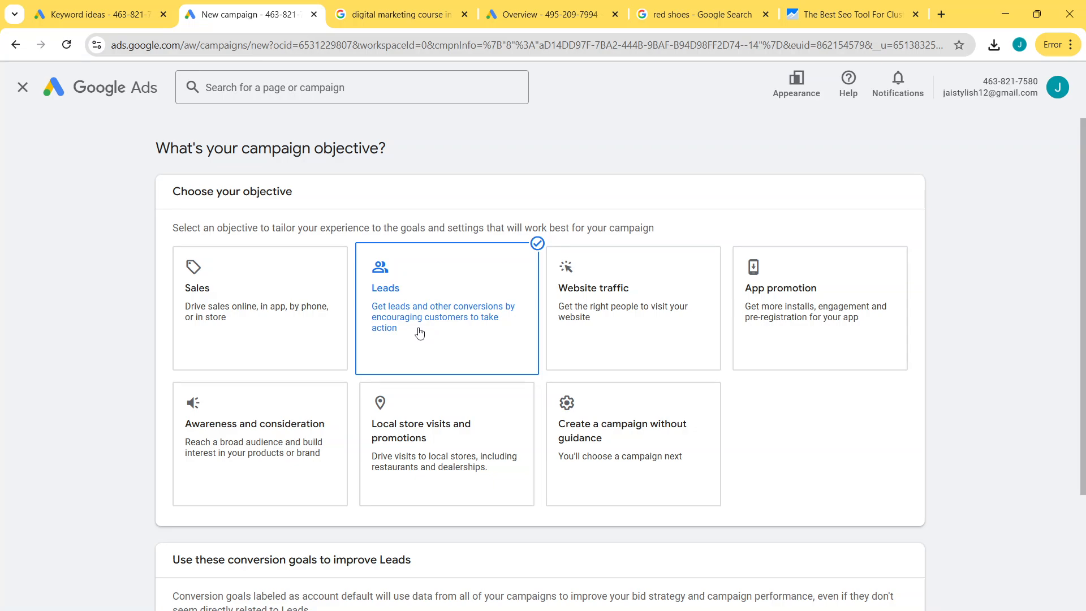
scroll(394, 333, "down", 2)
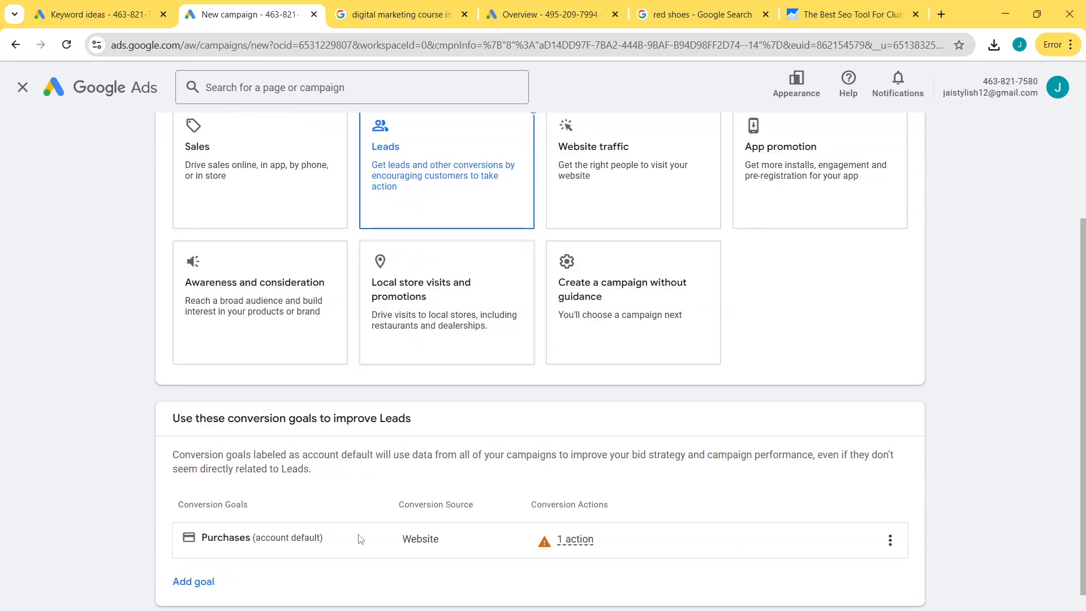
scroll(775, 589, "down", 2)
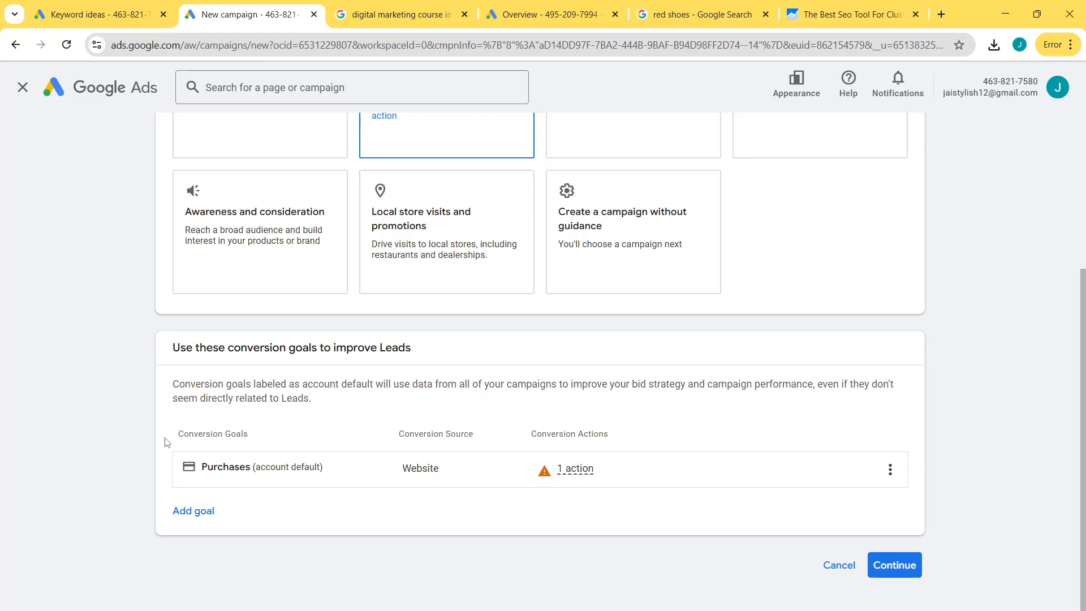
scroll(135, 452, "up", 1)
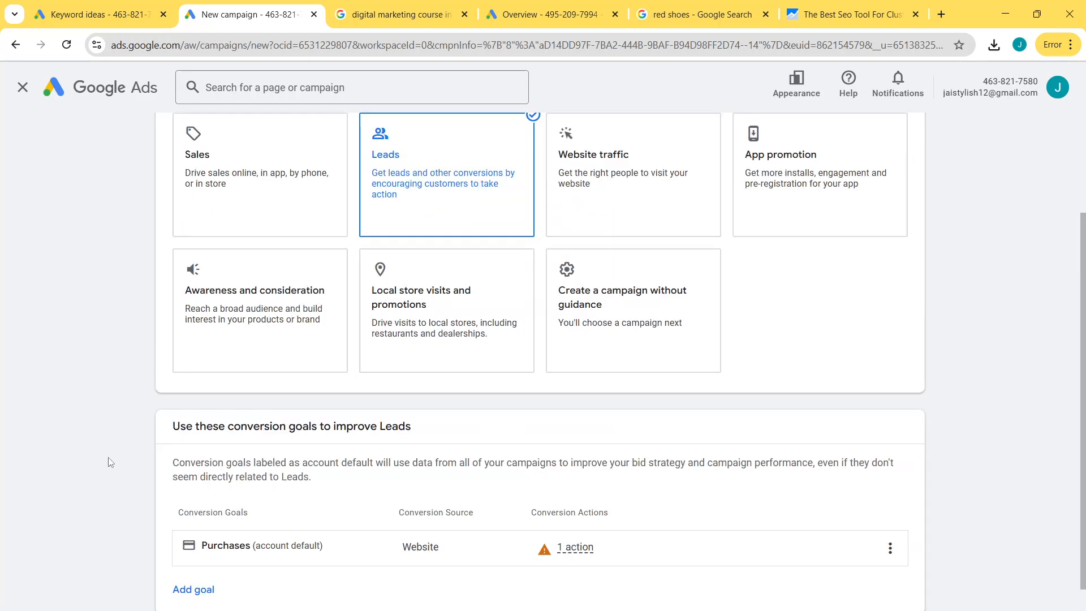
Step: Review the conversion goals for Leads and continue with the account-default Purchases goal
scroll(150, 412, "down", 1)
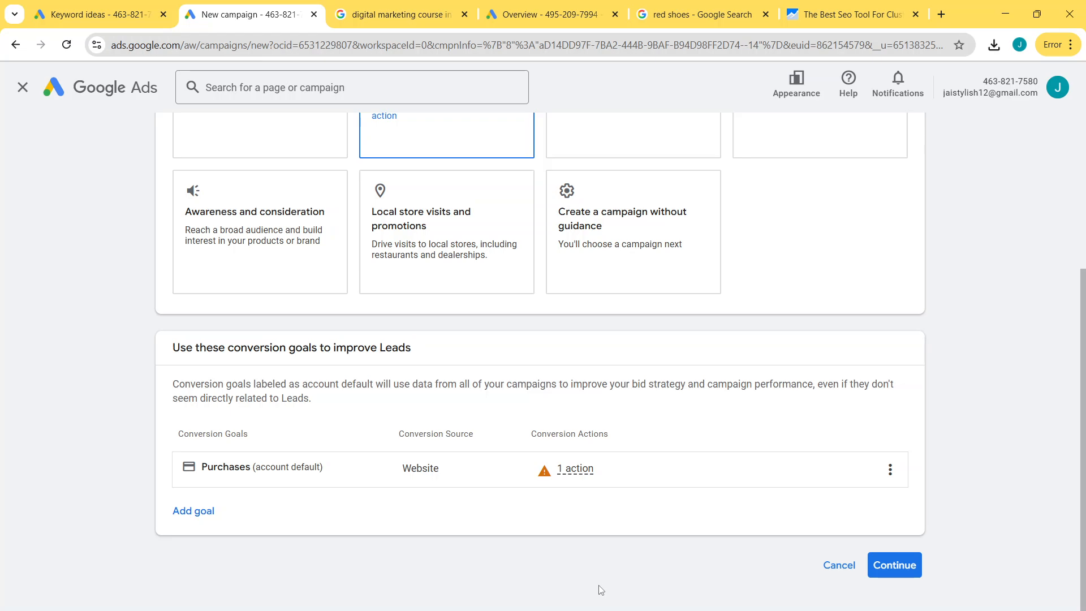
scroll(454, 419, "up", 1)
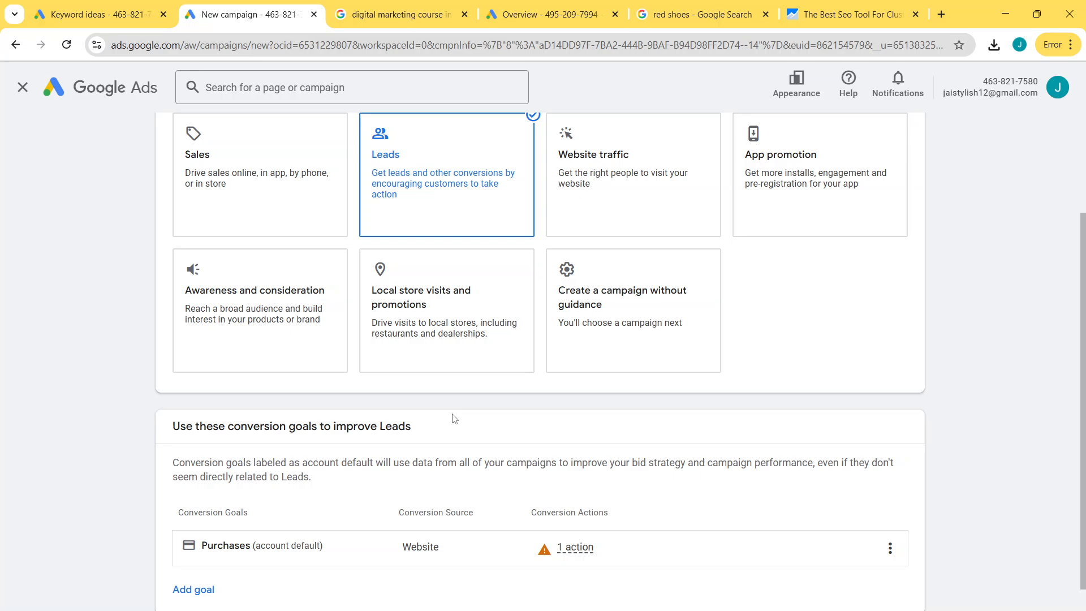
scroll(454, 419, "down", 2)
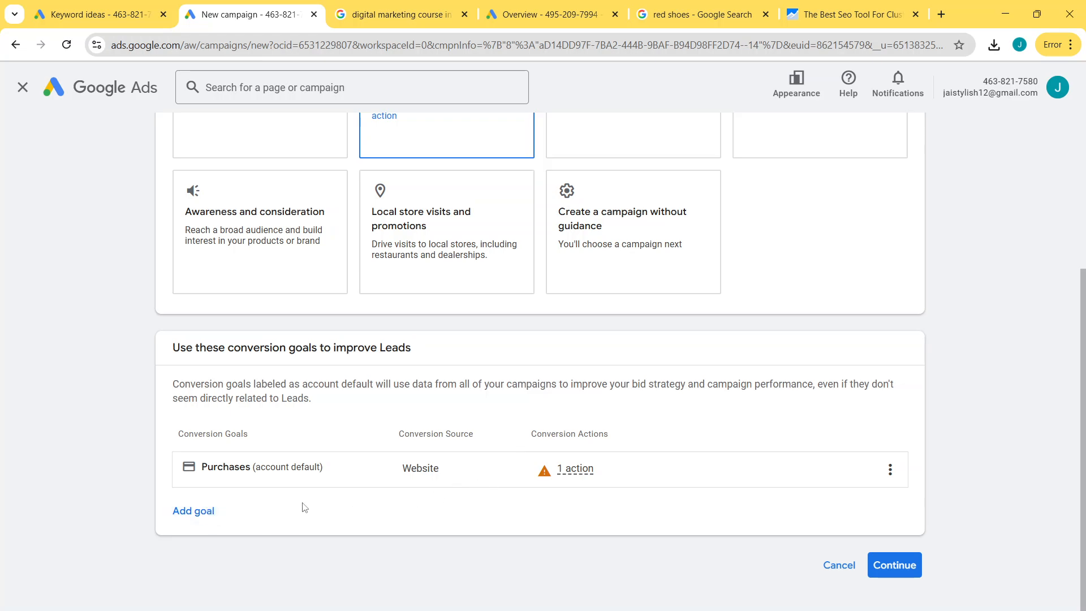
scroll(456, 475, "up", 1)
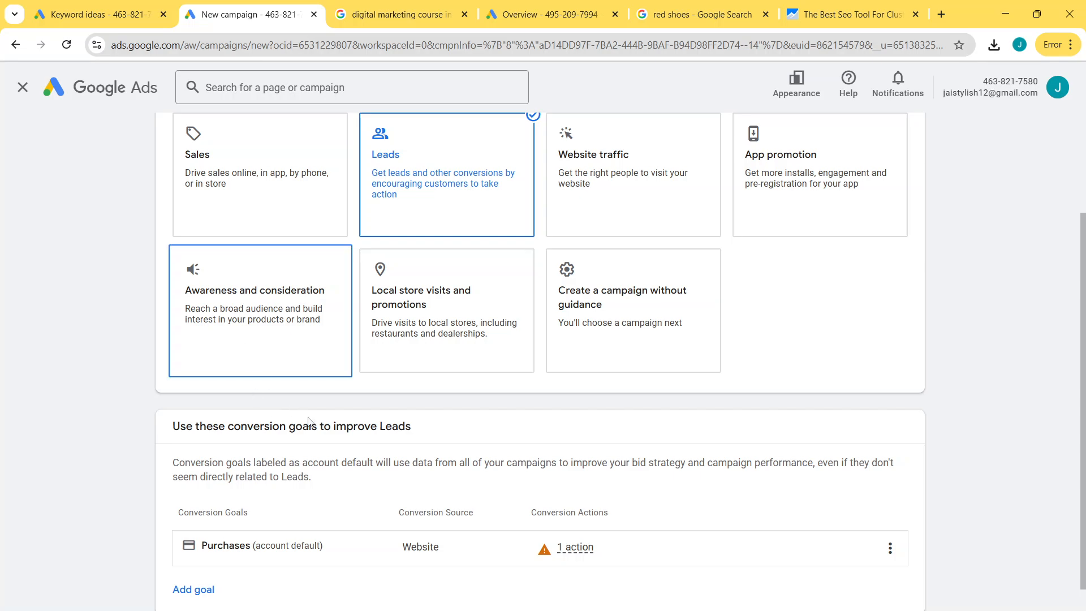
scroll(466, 427, "down", 1)
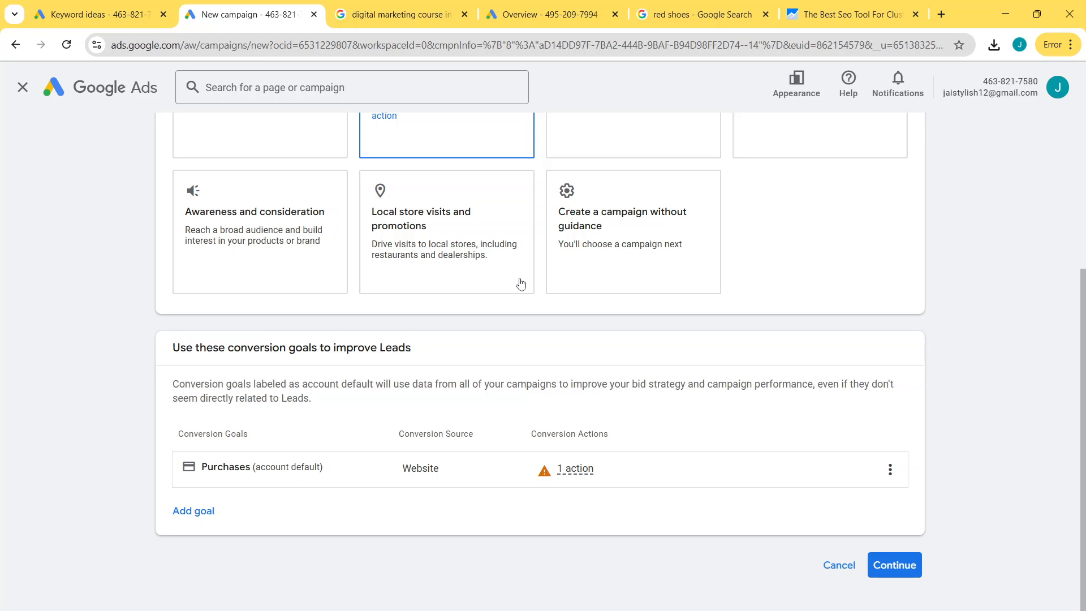
left_click(892, 571)
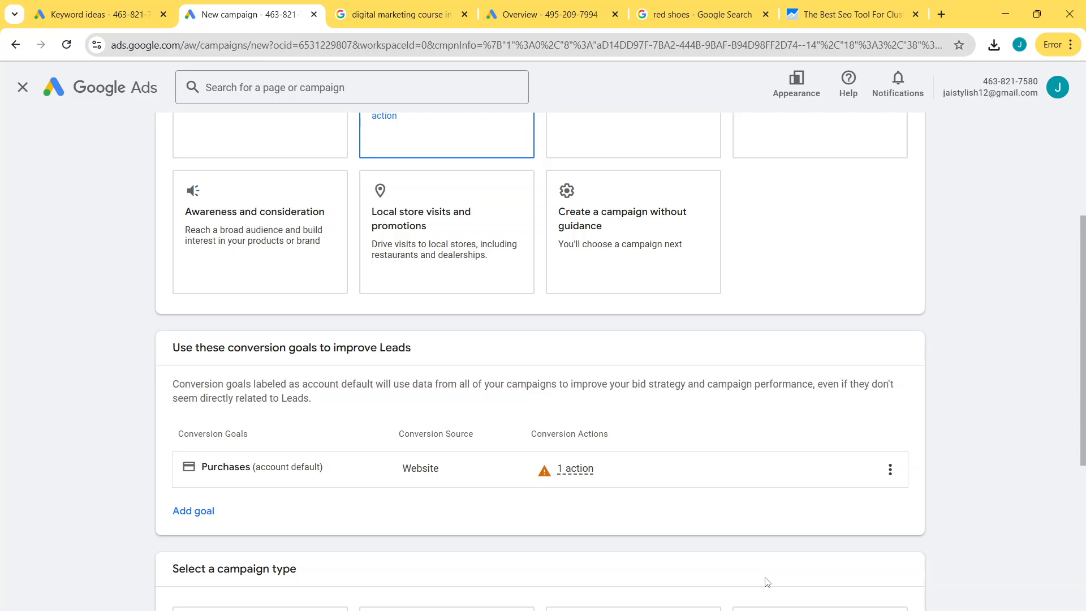
Step: Choose Search as the campaign type for the Leads campaign
scroll(622, 574, "down", 2)
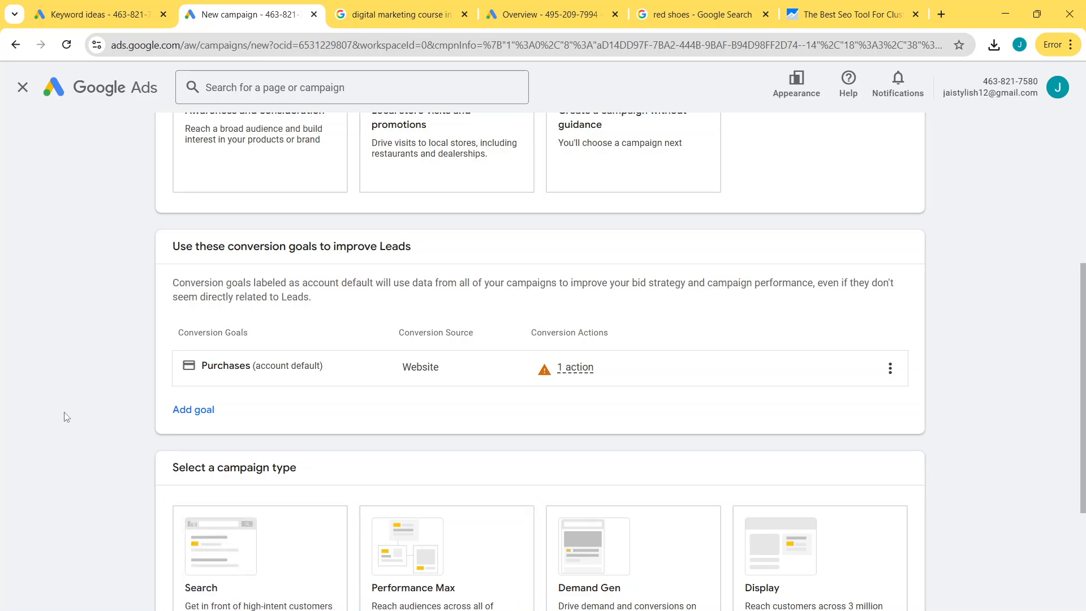
scroll(67, 417, "down", 2)
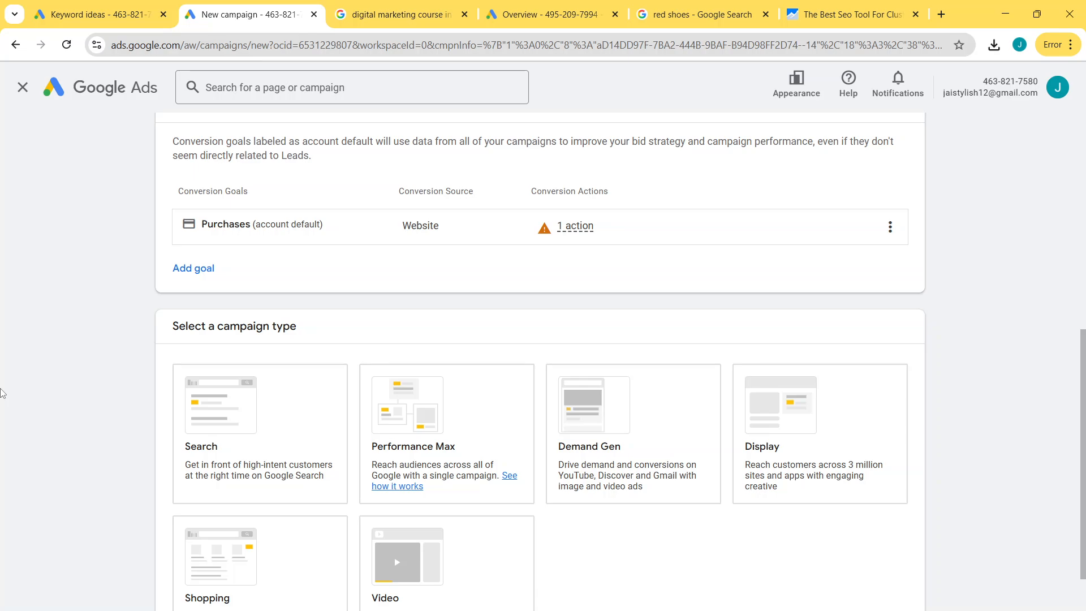
left_click(252, 459)
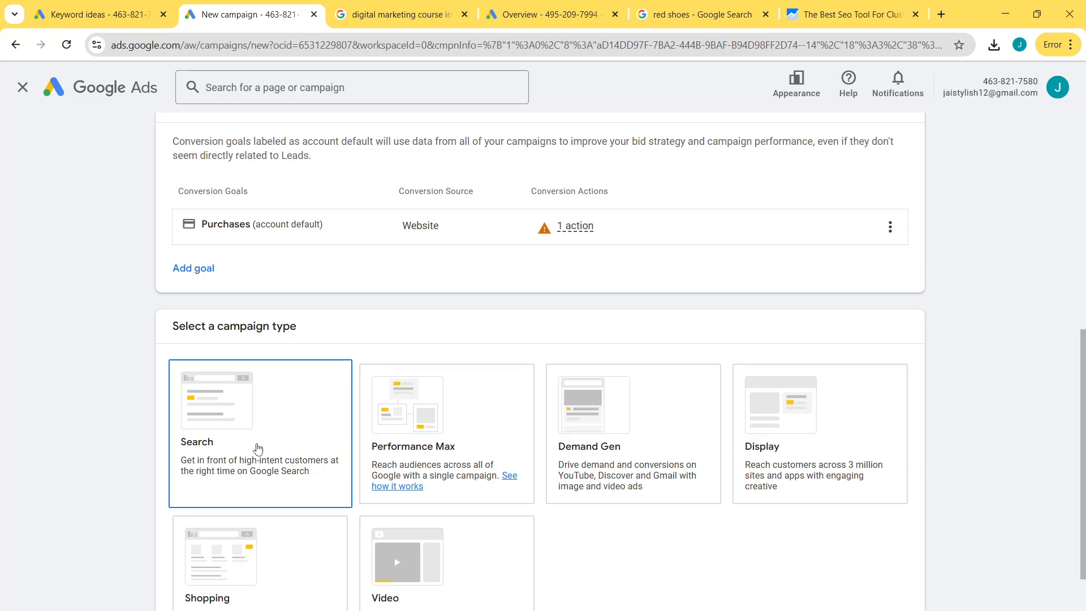
left_click(258, 449)
scroll(258, 449, "down", 5)
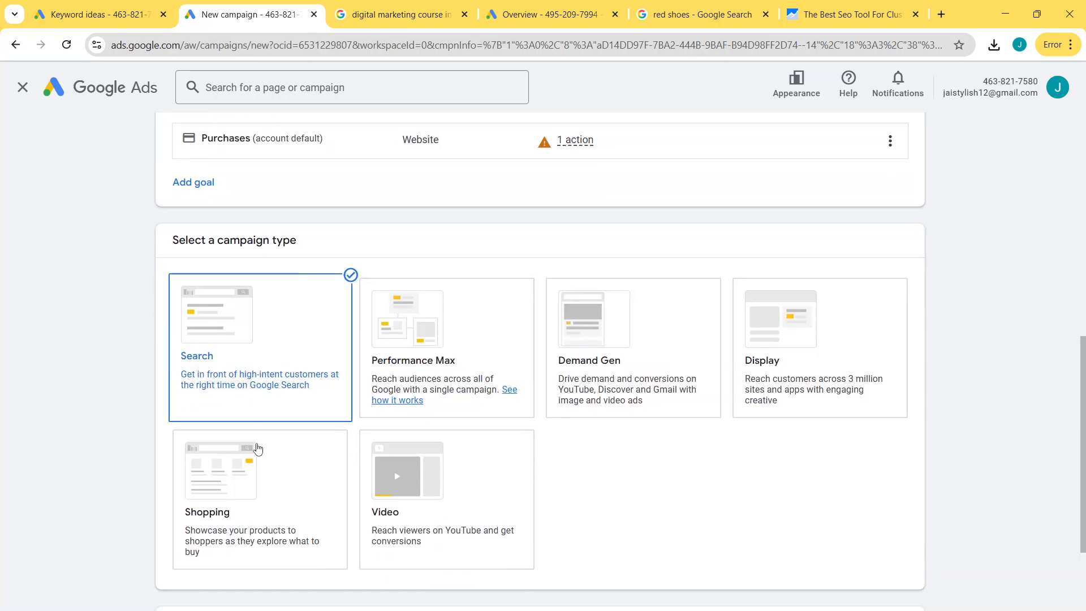
Step: Select lead form submissions as the way to reach the campaign goal
scroll(257, 453, "up", 3)
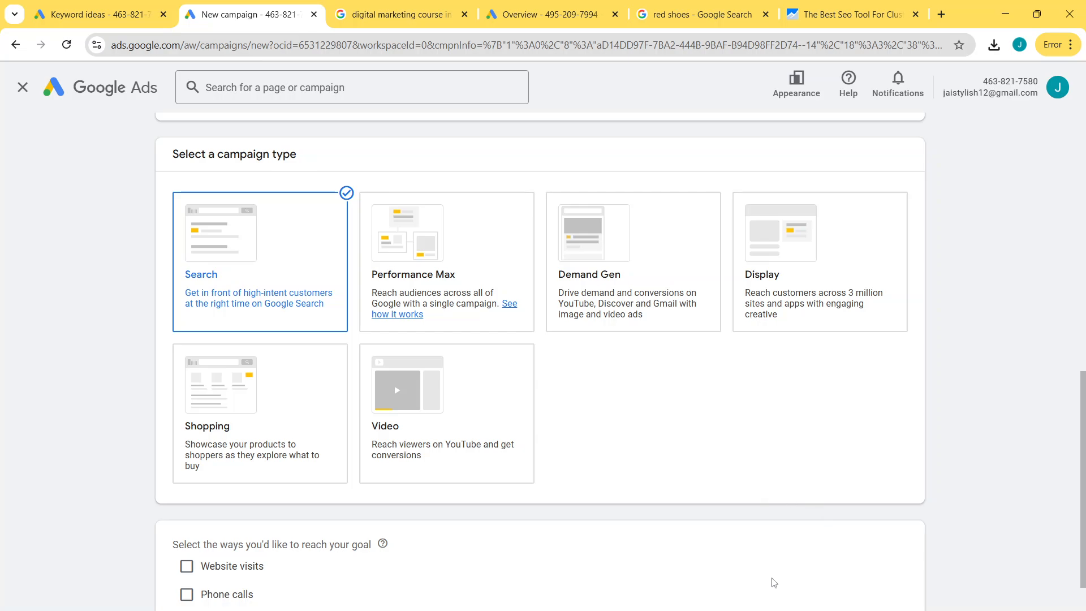
scroll(109, 273, "down", 2)
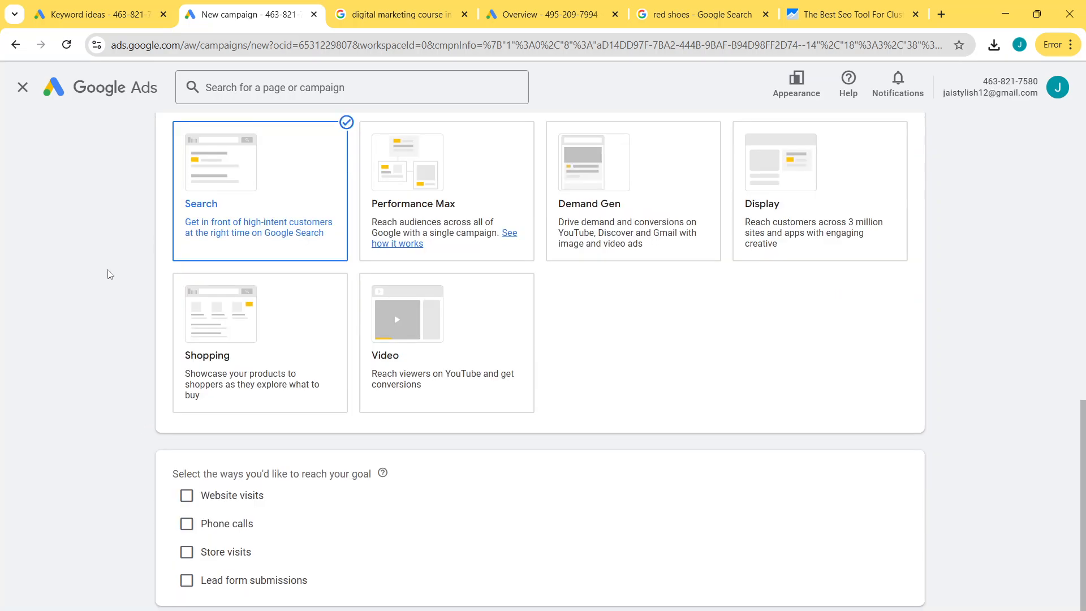
scroll(109, 274, "up", 2)
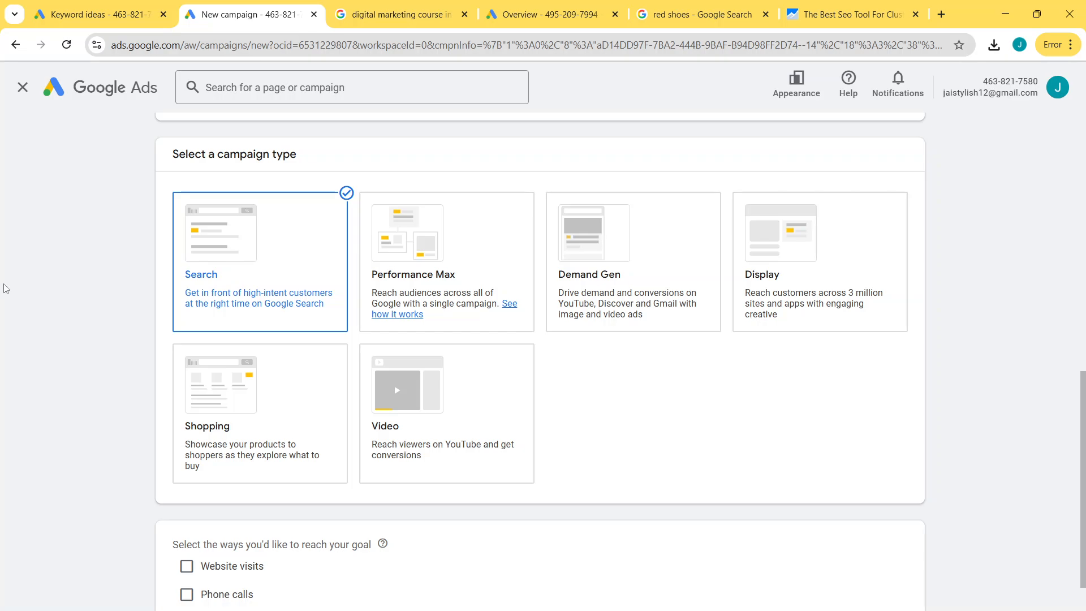
scroll(92, 306, "down", 3)
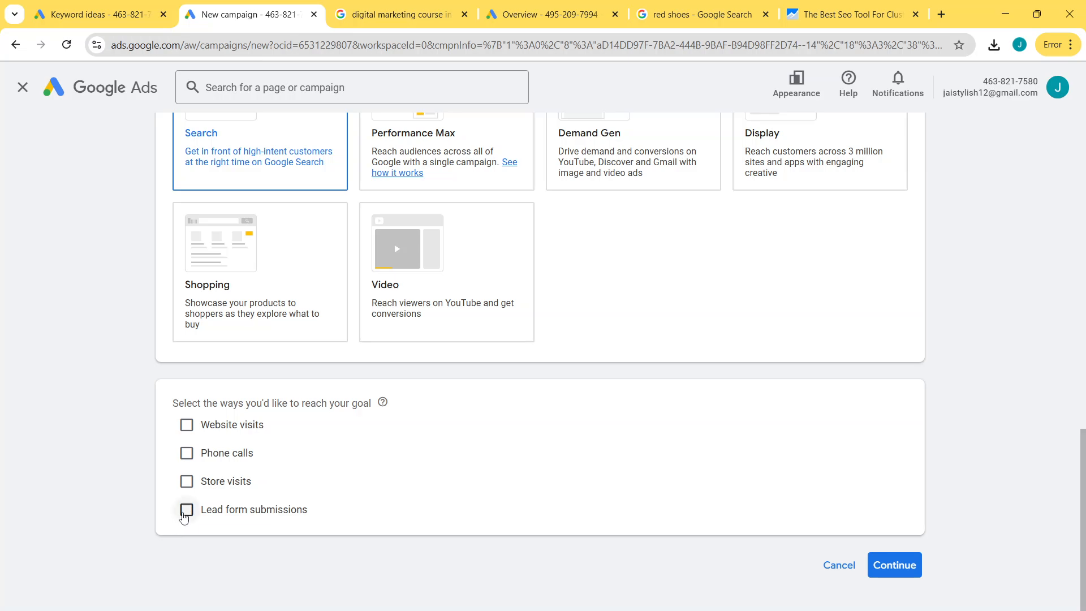
left_click(185, 512)
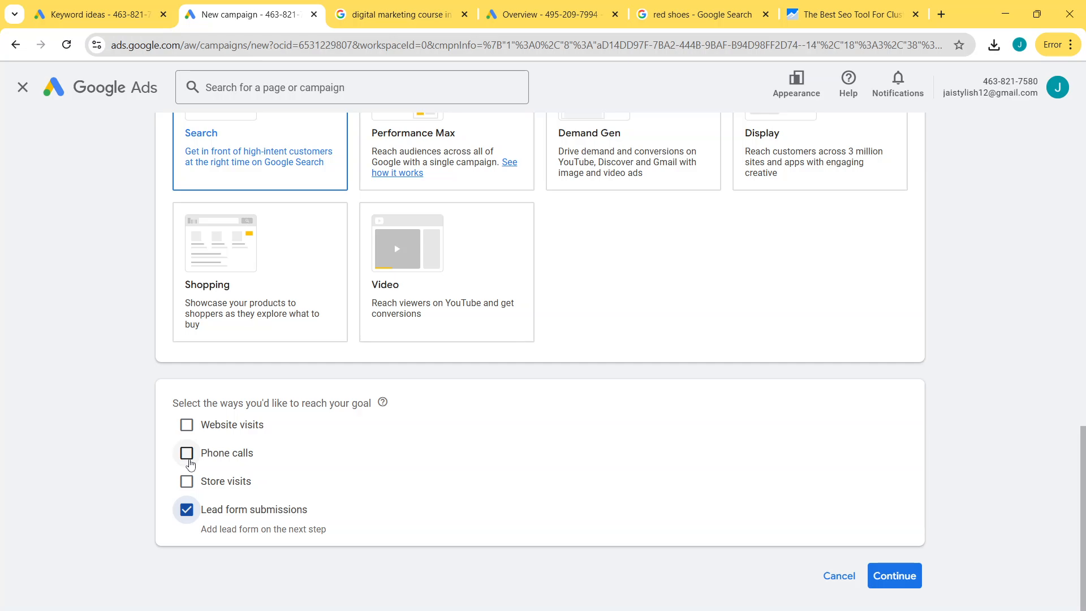
left_click(188, 455)
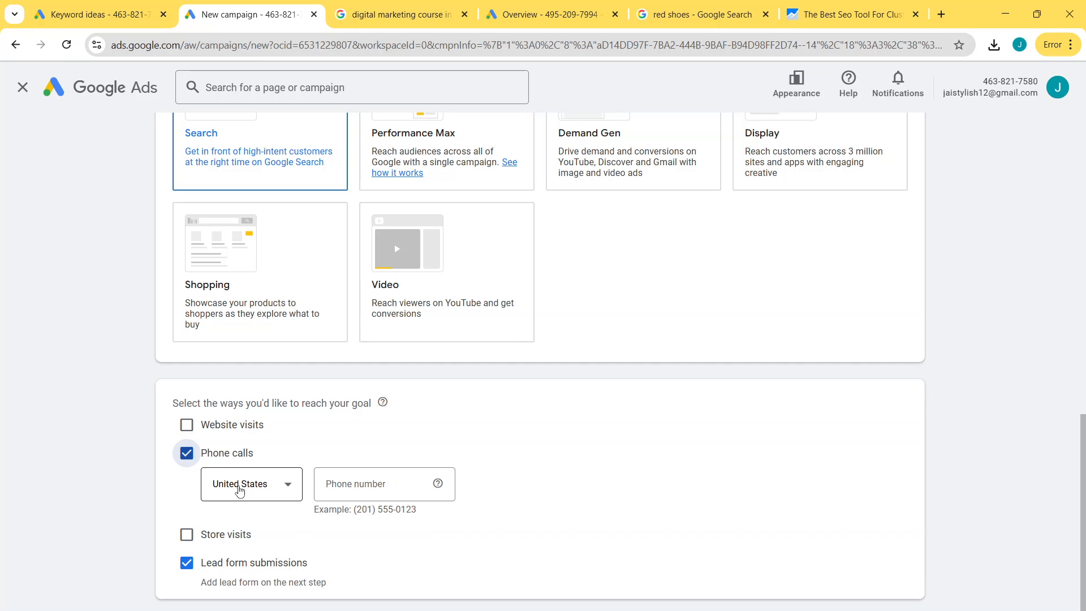
left_click(239, 488)
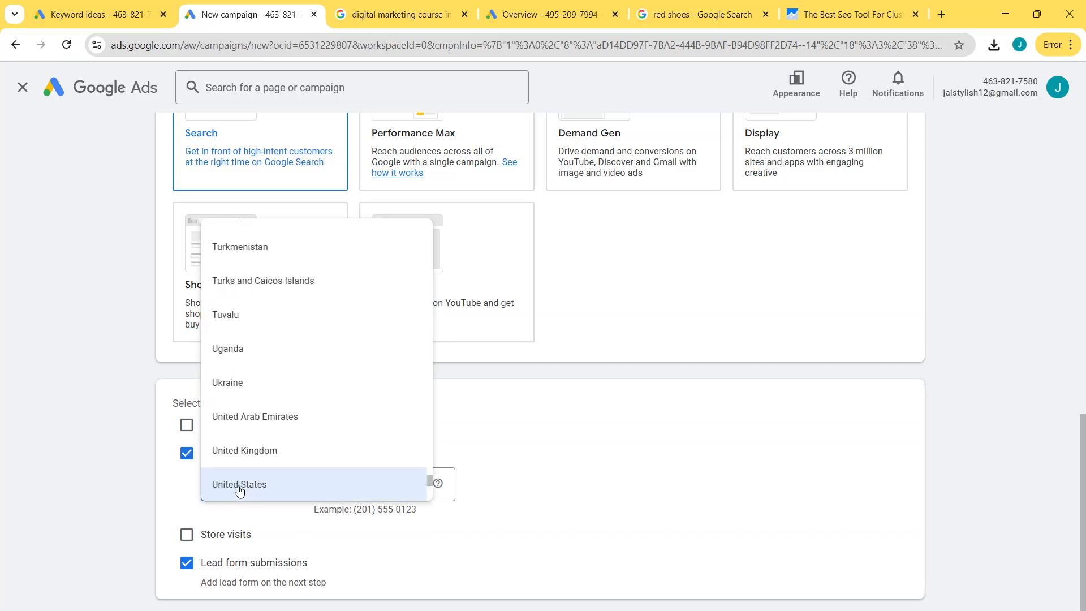
left_click(90, 492)
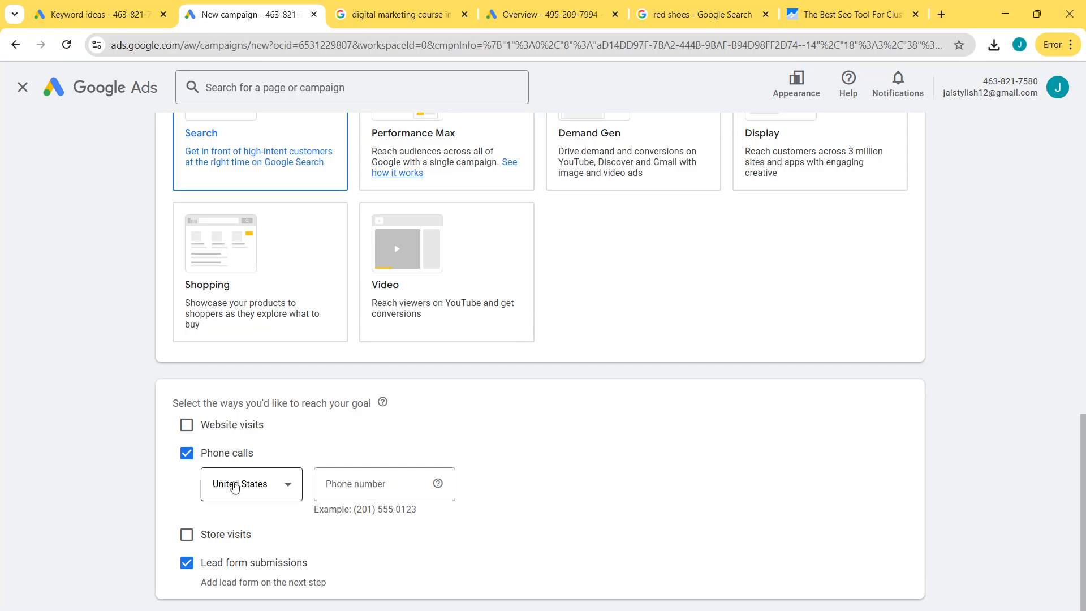
scroll(232, 306, "up", 14)
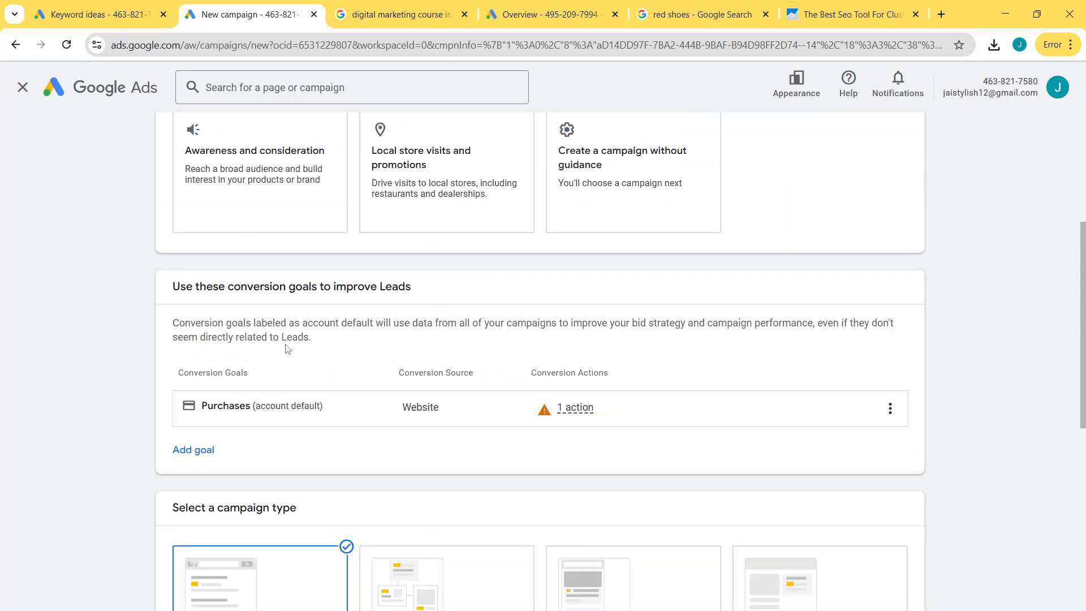
scroll(412, 335, "down", 14)
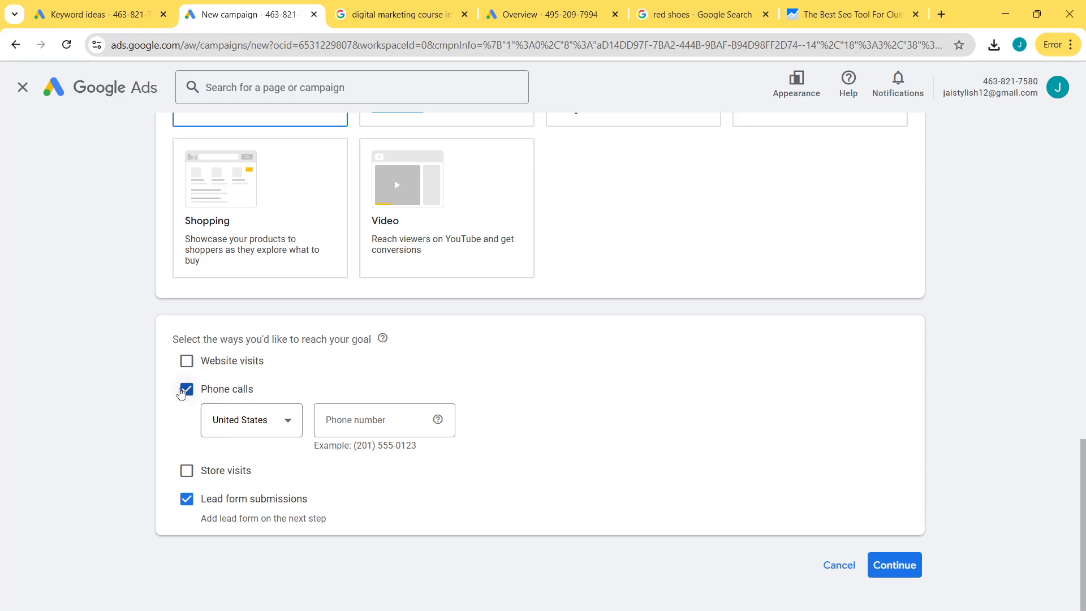
left_click(187, 391)
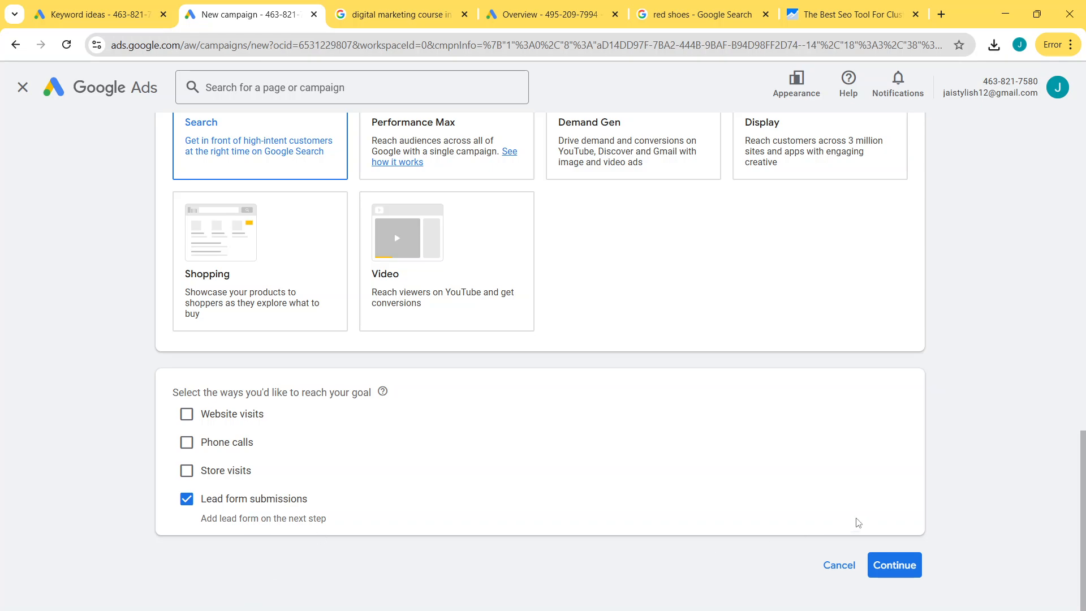
Step: Continue to the campaign name, set it to Leads-Search-Cmb-1K-29092025, and proceed to the bidding settings
left_click(899, 574)
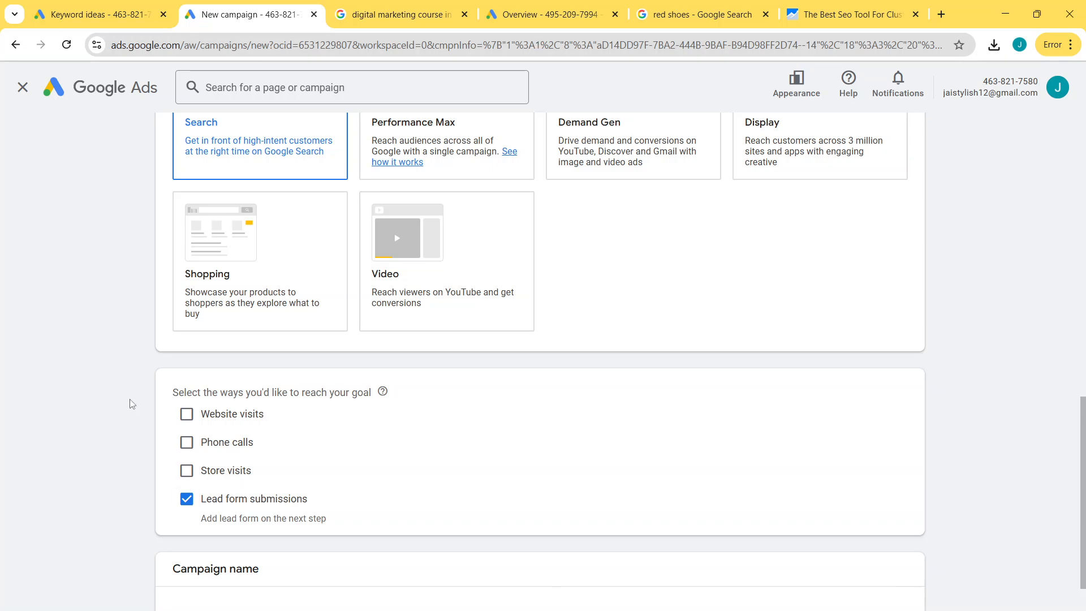
left_click(270, 475)
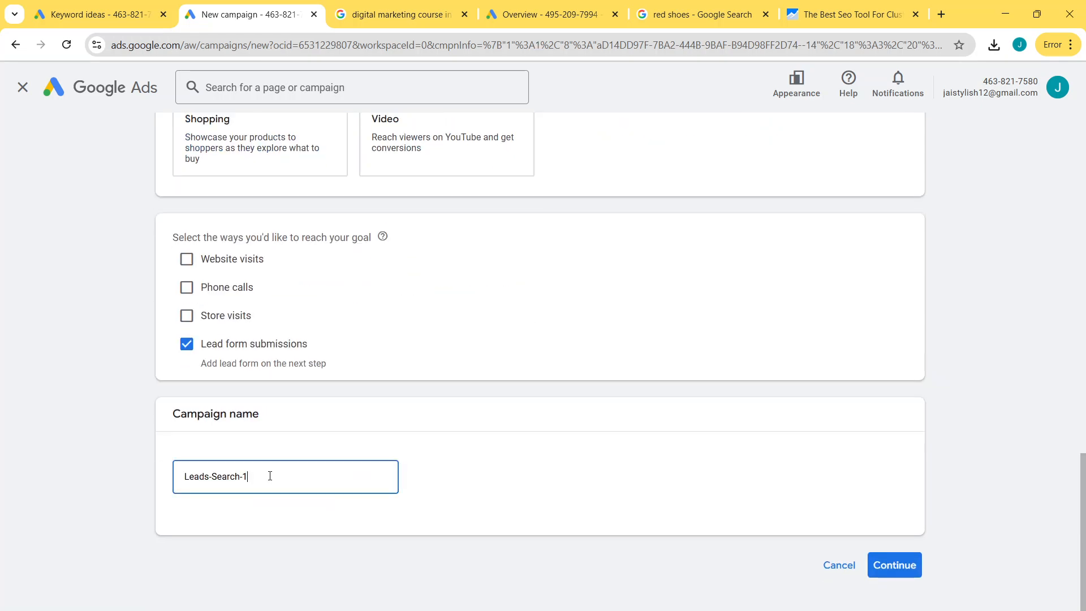
key("ctrl+a")
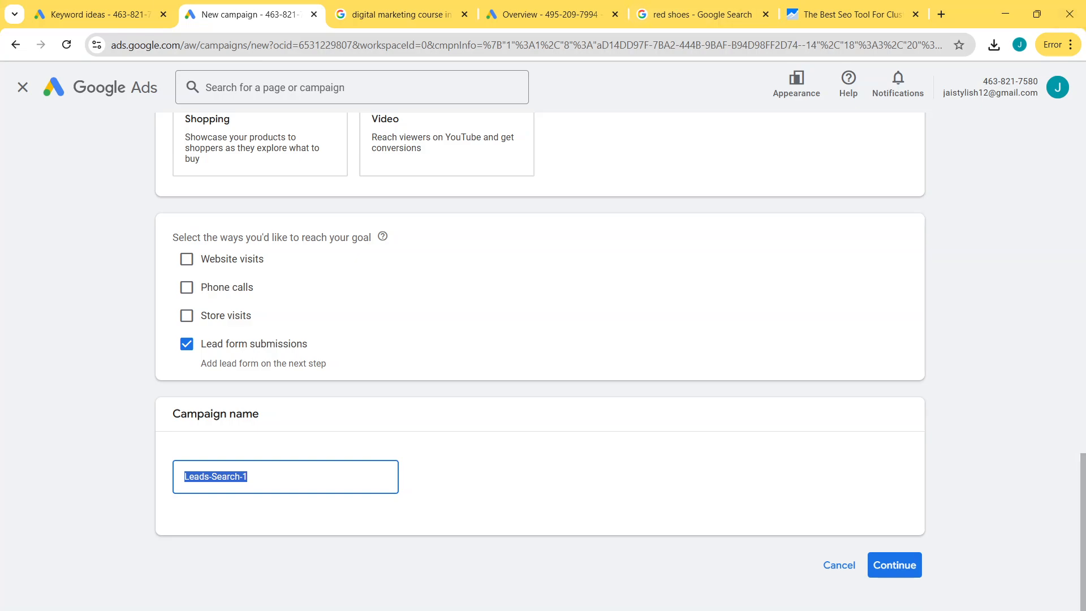
key("Right")
key("BackSpace")
key("BackSpace")
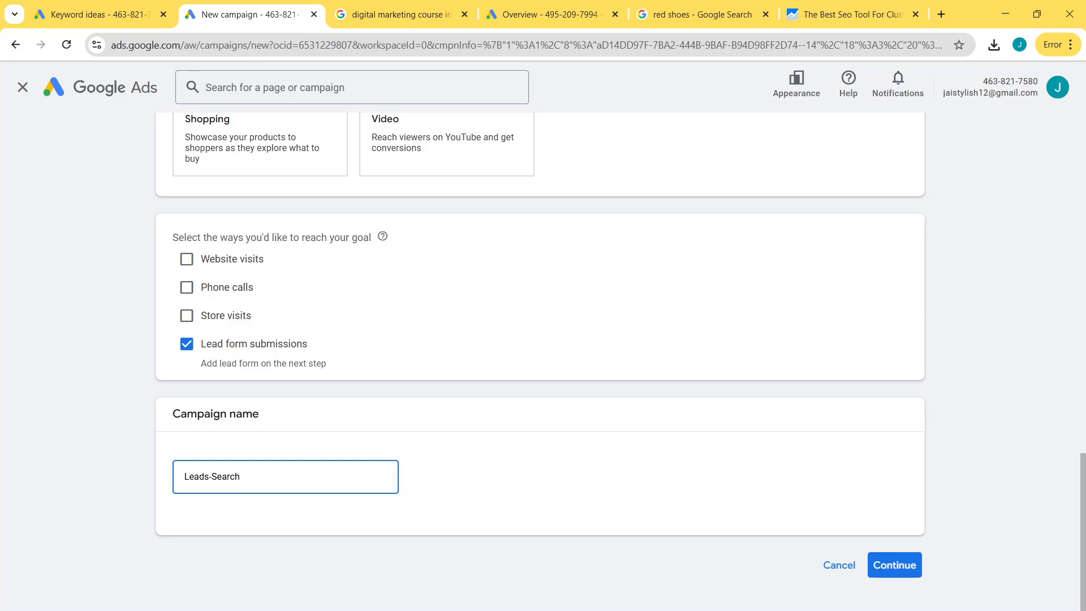
type("-")
type("c")
type("o")
key("BackSpace")
type("mb")
type("-29092025")
key("Left")
key("Left")
type("-1k")
key("BackSpace")
type("C")
key("BackSpace")
type("K")
left_click(518, 552)
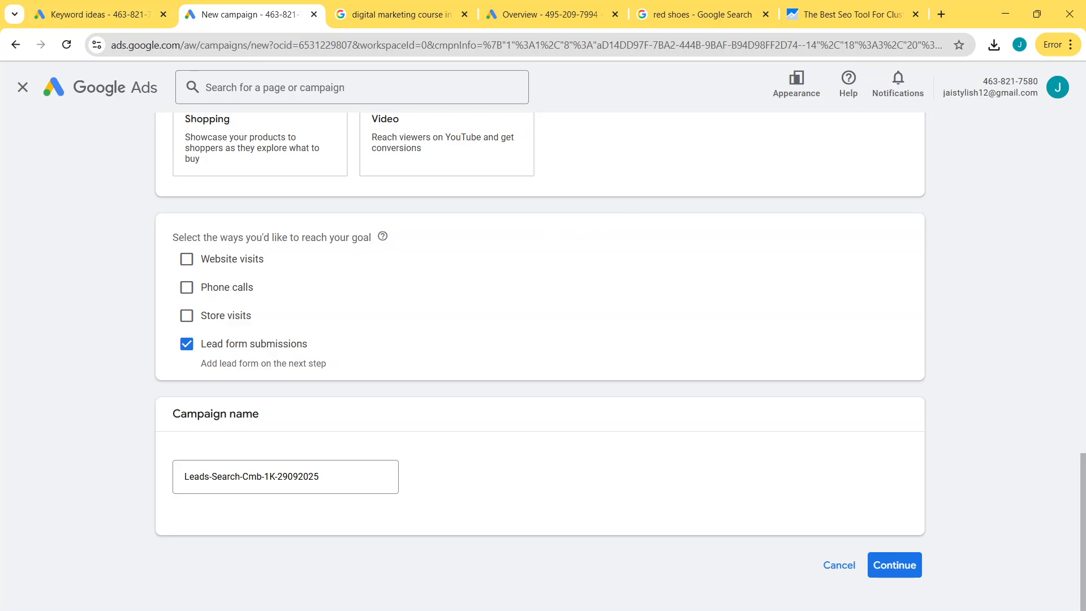
scroll(209, 415, "up", 2)
scroll(208, 414, "down", 2)
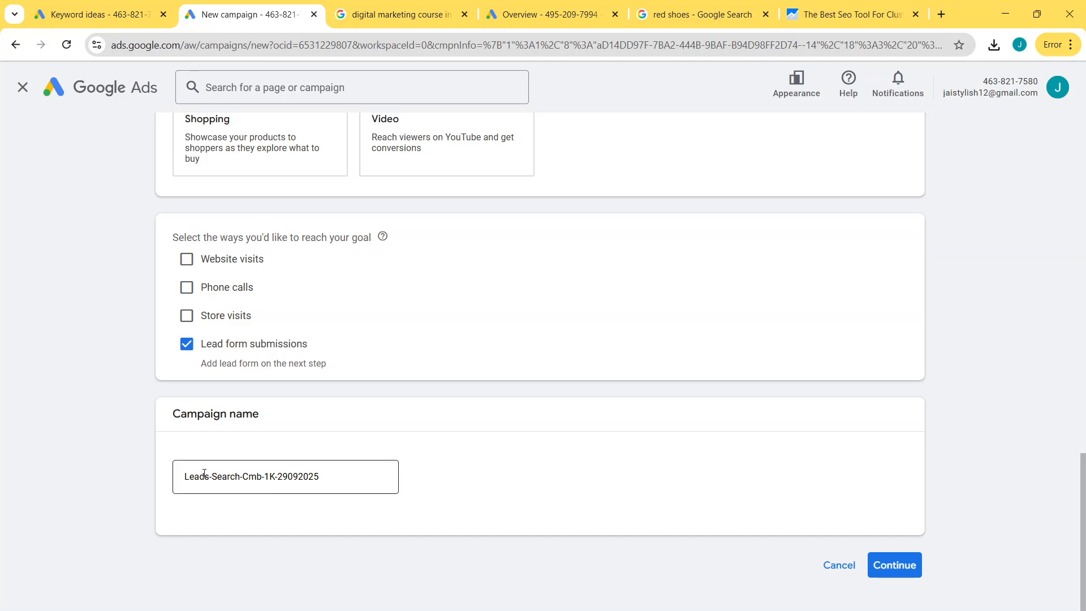
left_click(894, 565)
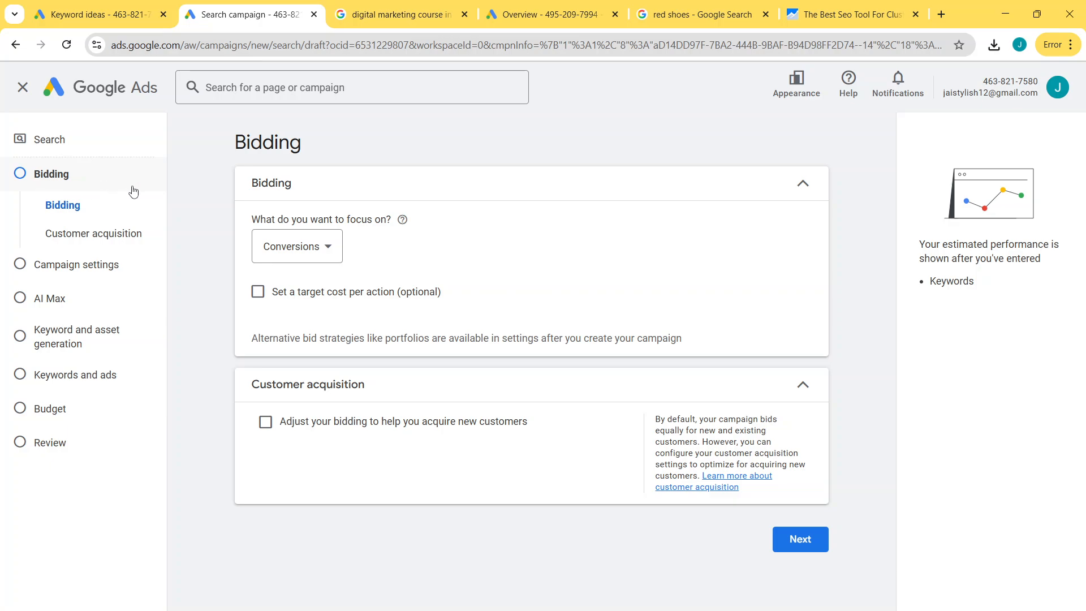
Step: Set the bidding focus to Clicks without a maximum bid limit and proceed to the campaign settings
left_click(306, 250)
mouse_move(305, 250)
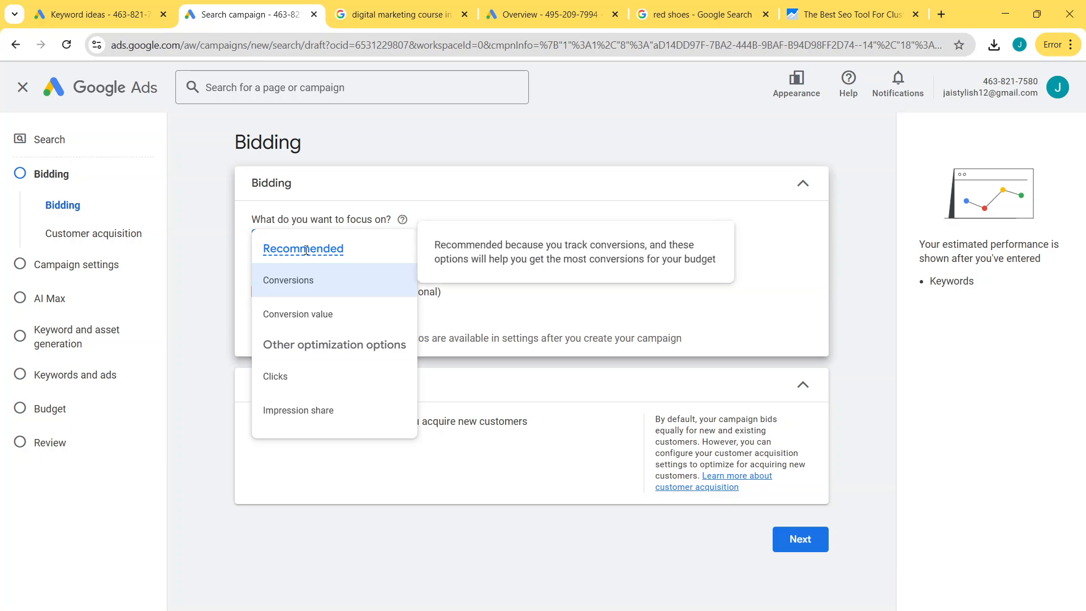
left_click(310, 376)
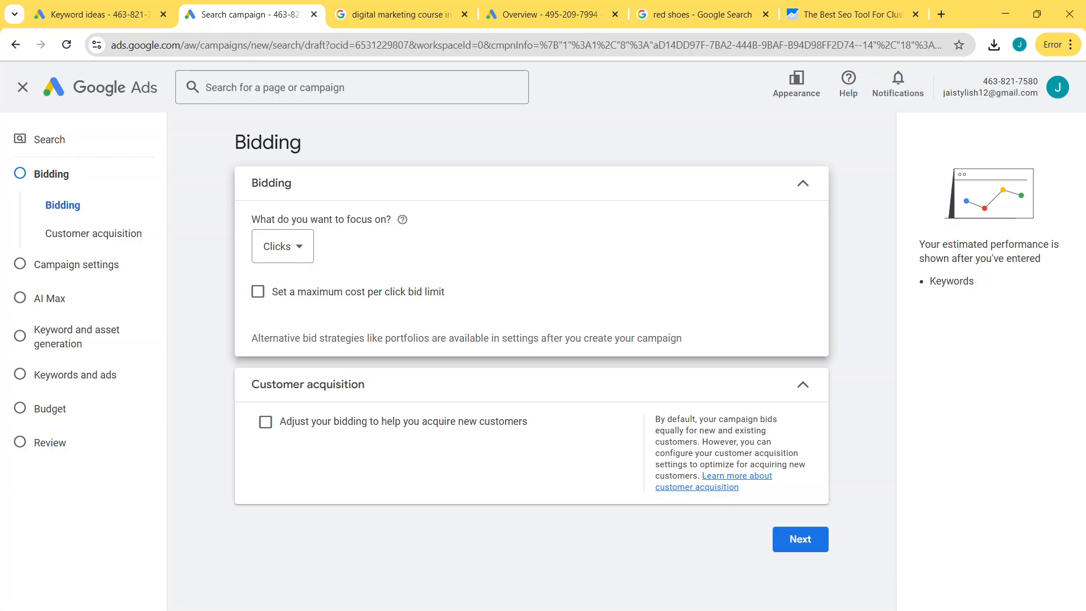
left_click(802, 552)
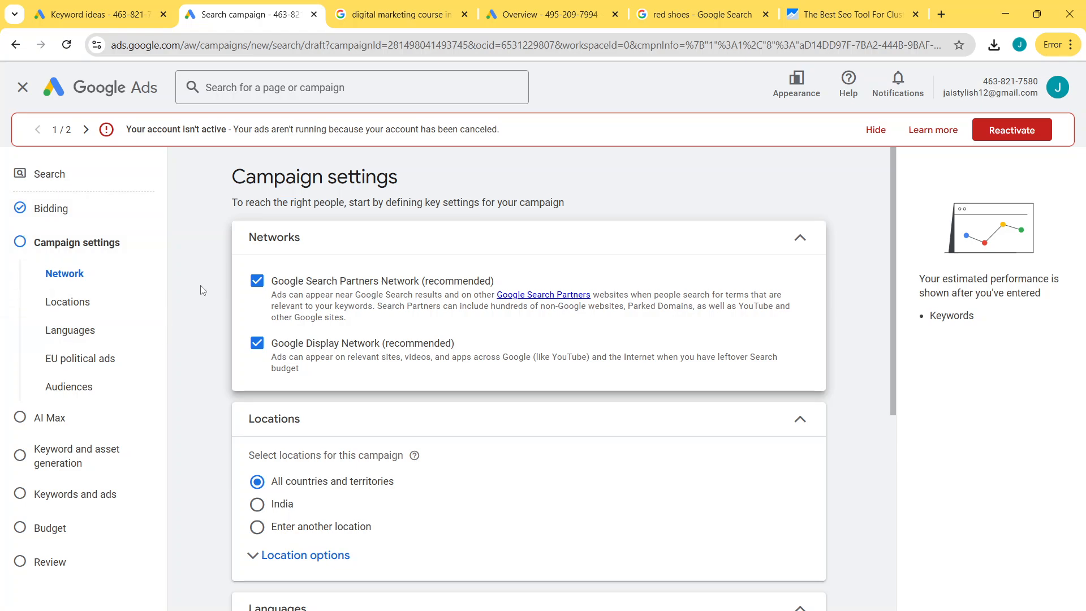
Step: Exclude the Google Search Partners Network and the Google Display Network from the campaign's networks
left_click(258, 284)
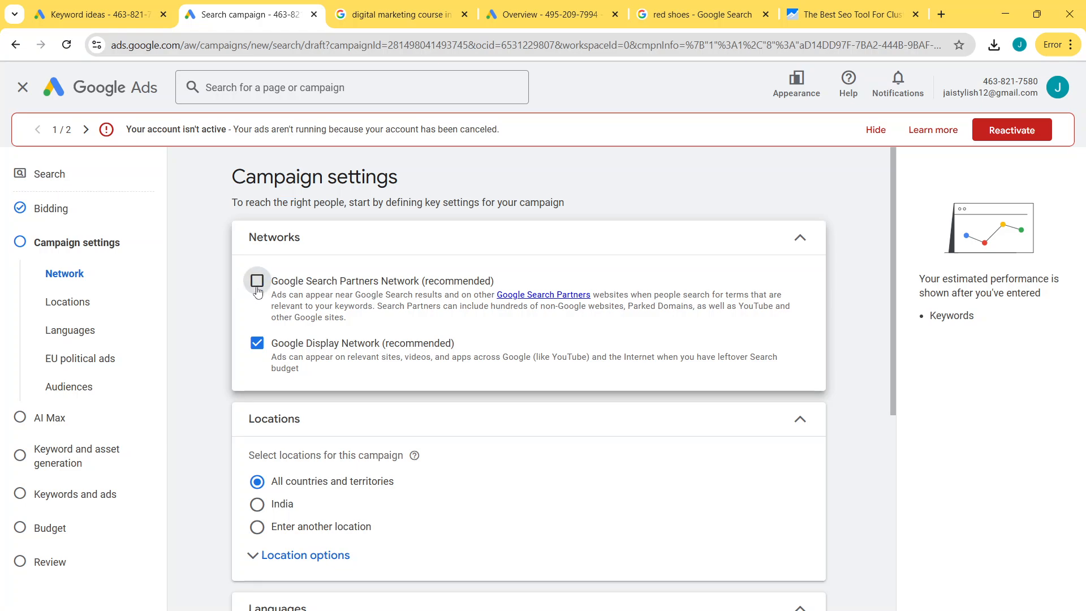
left_click(256, 348)
scroll(207, 357, "down", 2)
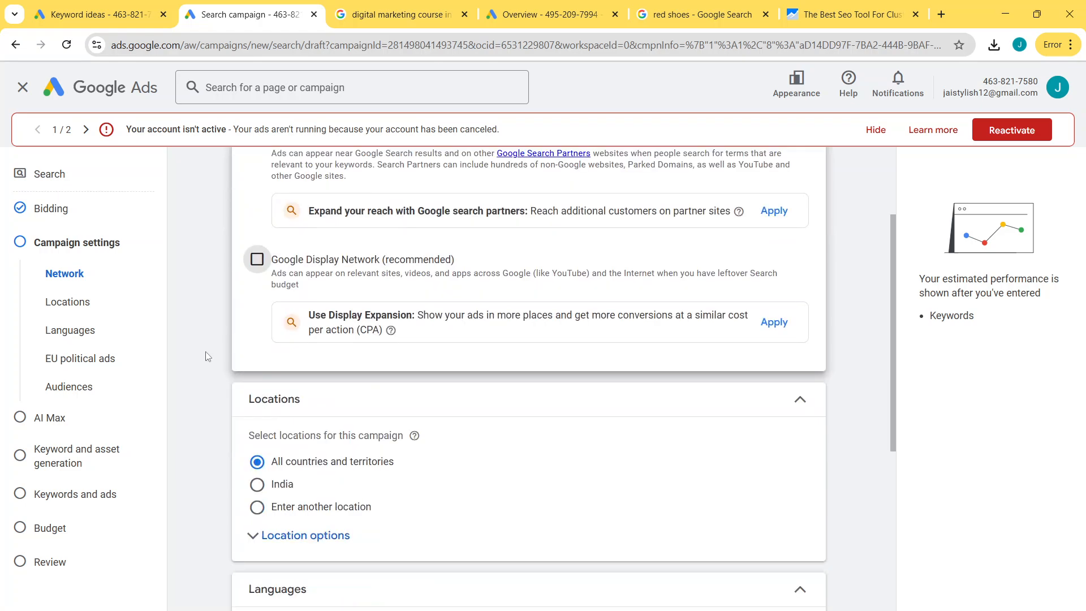
scroll(206, 352, "up", 2)
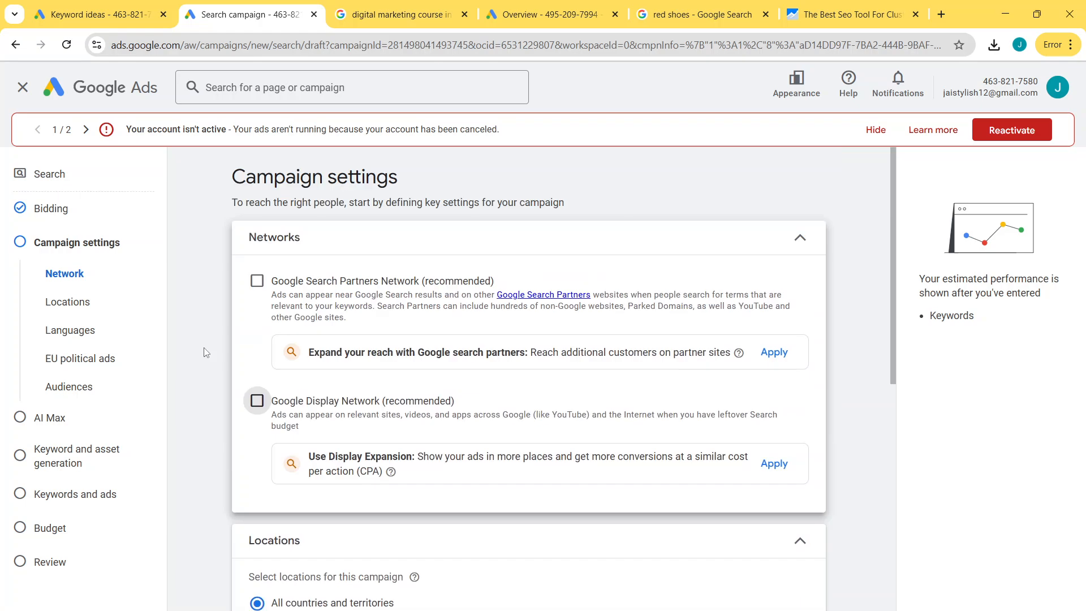
scroll(207, 352, "down", 2)
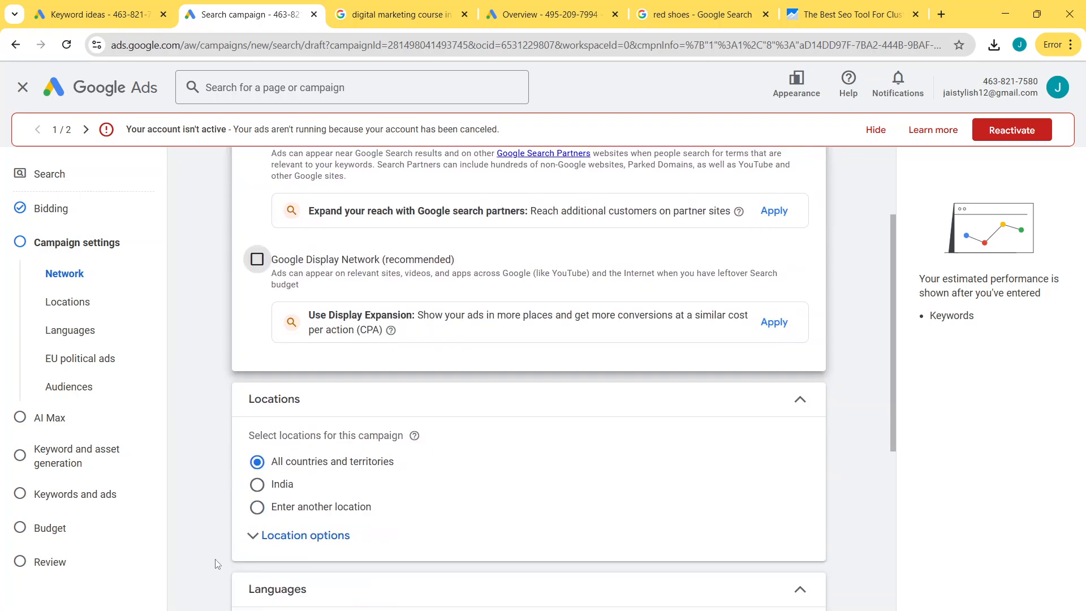
Step: Target another location through the advanced location search by including the city of Coimbatore, Tamil Nadu, India
left_click(257, 509)
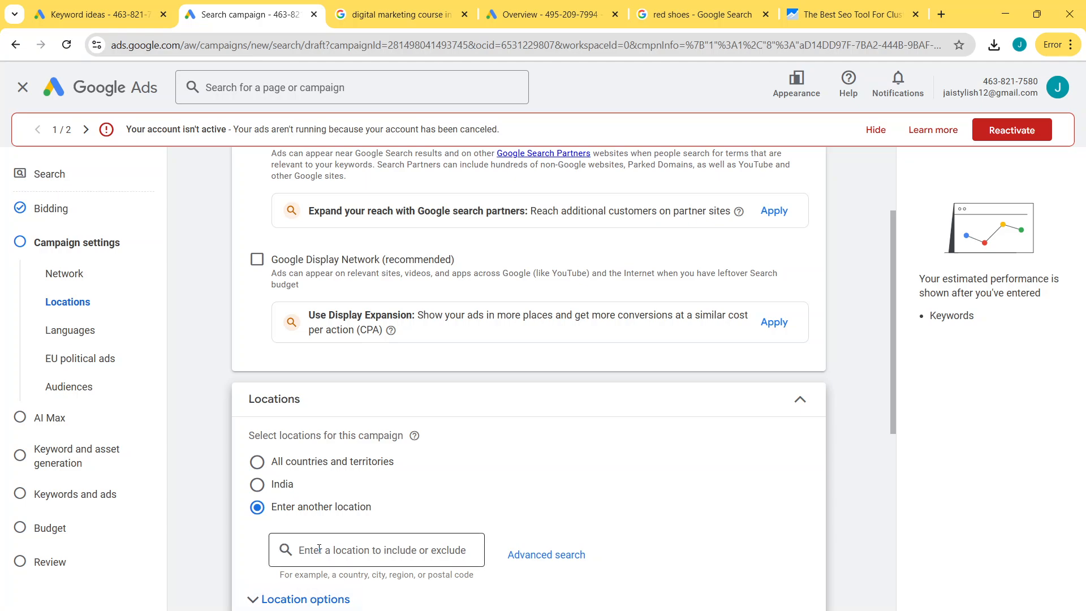
left_click(538, 566)
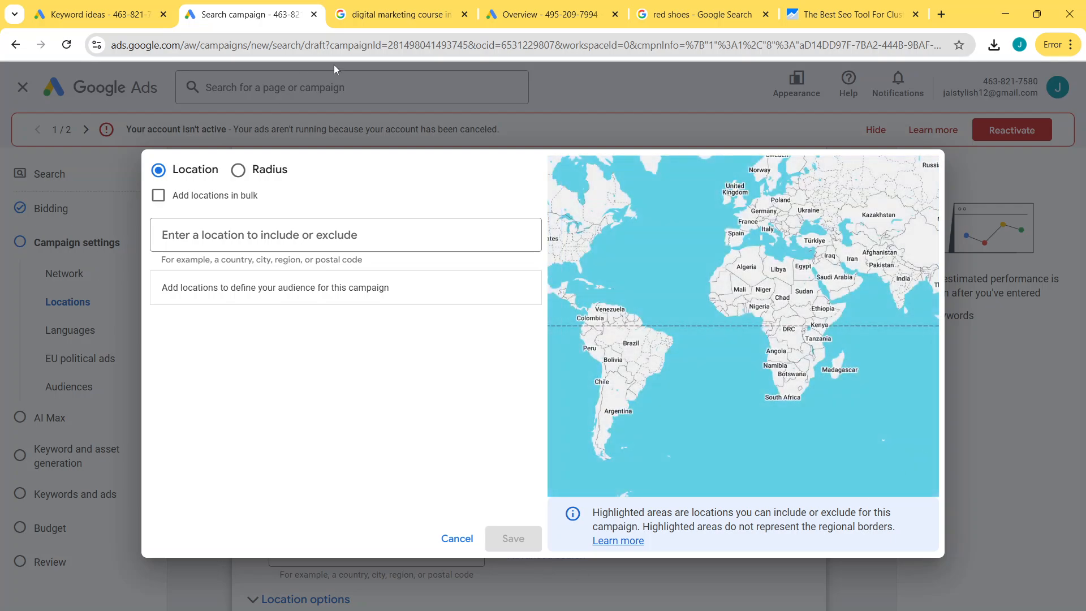
left_click(228, 242)
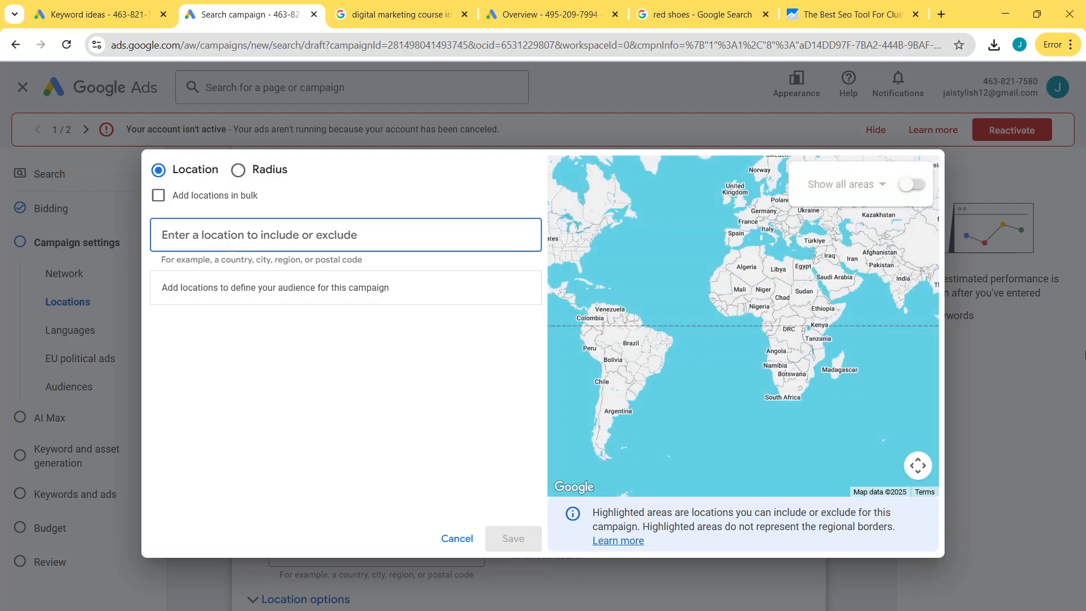
type("co")
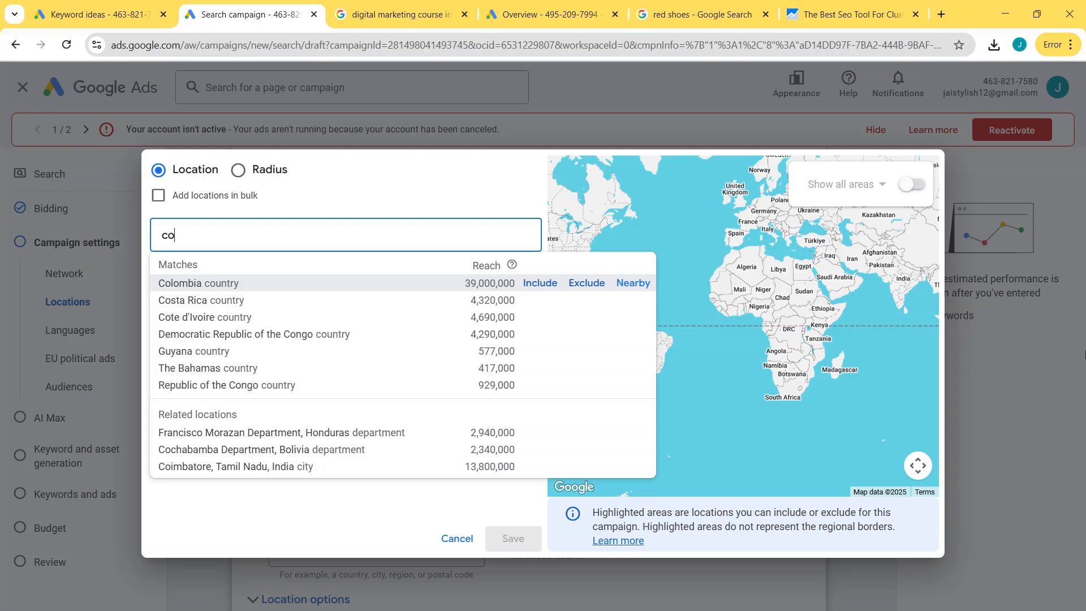
type("i")
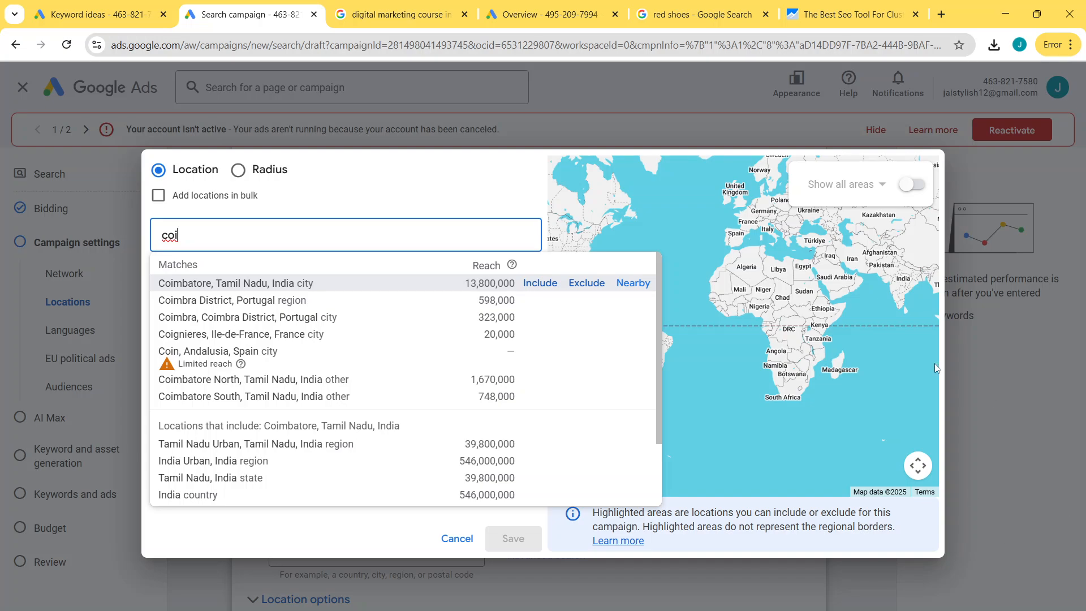
left_click(540, 283)
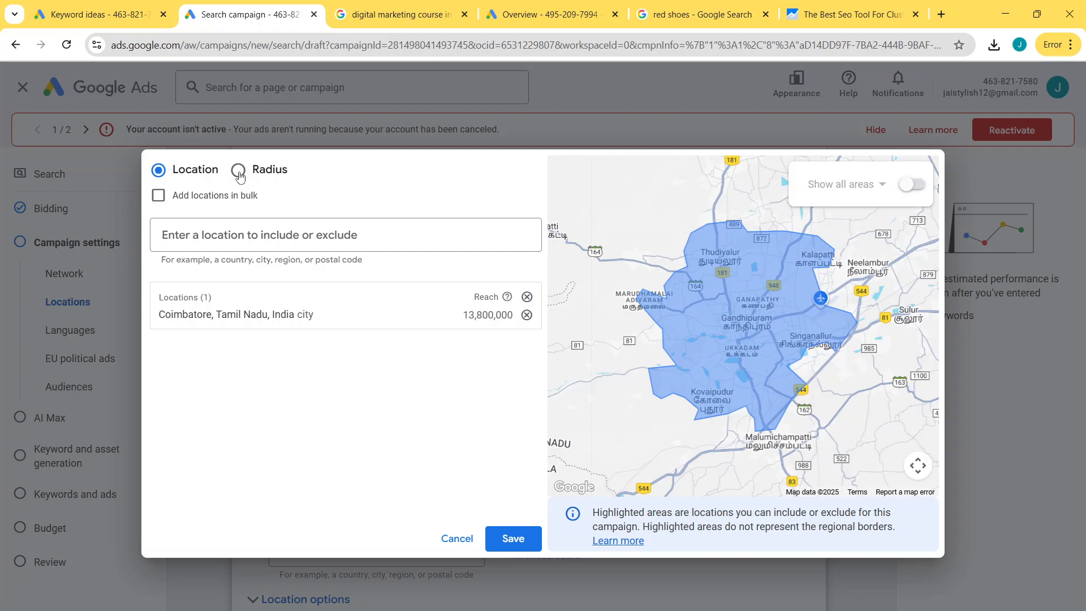
Step: Include a radius target of 5 km around Coimbatore, Tamil Nadu
left_click(275, 171)
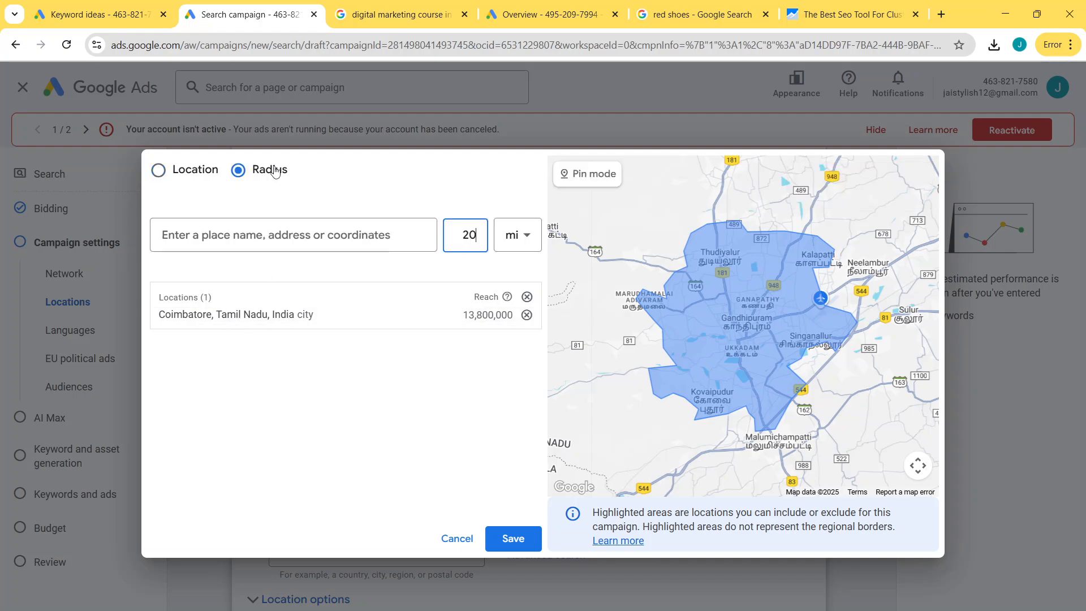
left_click(516, 236)
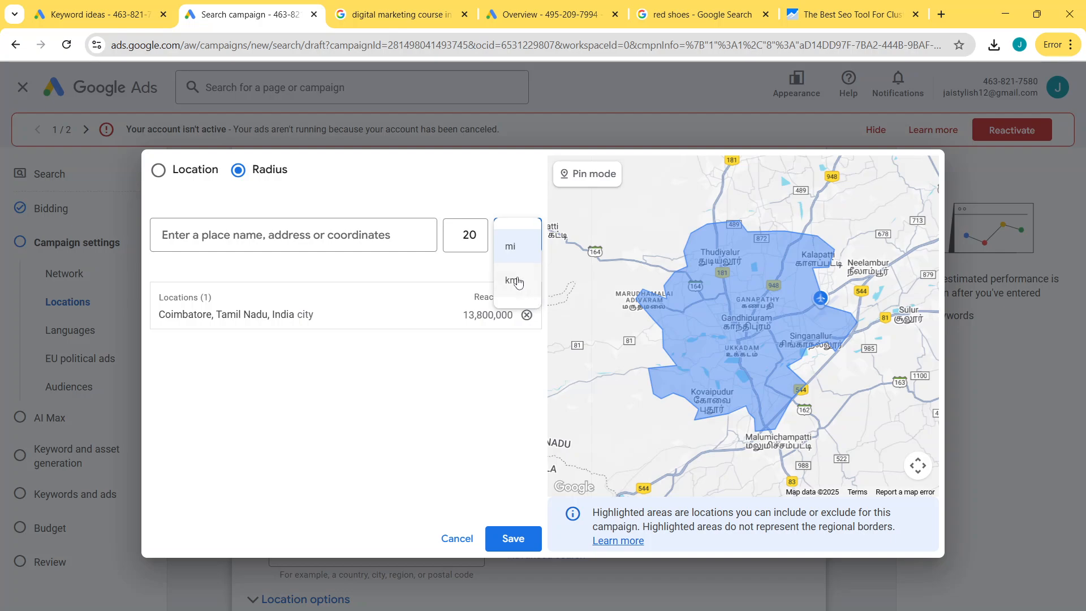
left_click(517, 282)
double_click(465, 235)
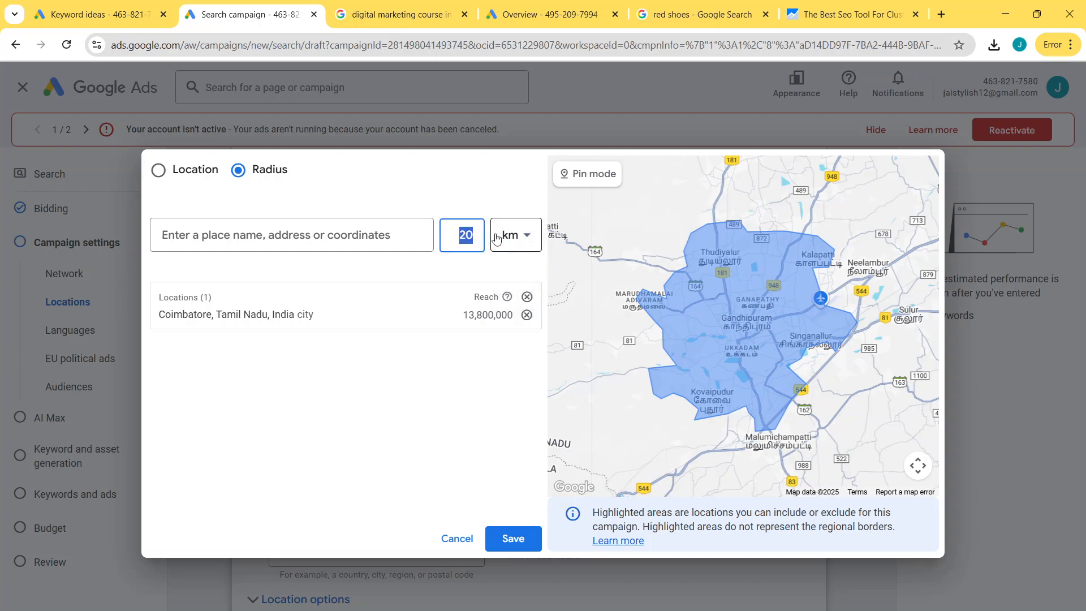
type("5")
left_click(393, 232)
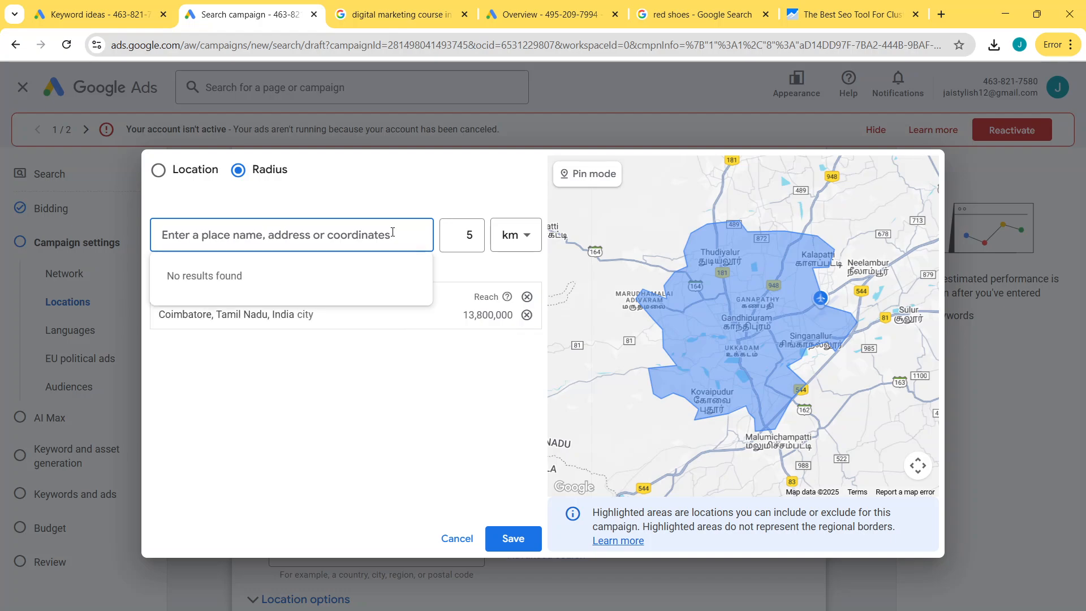
type("s")
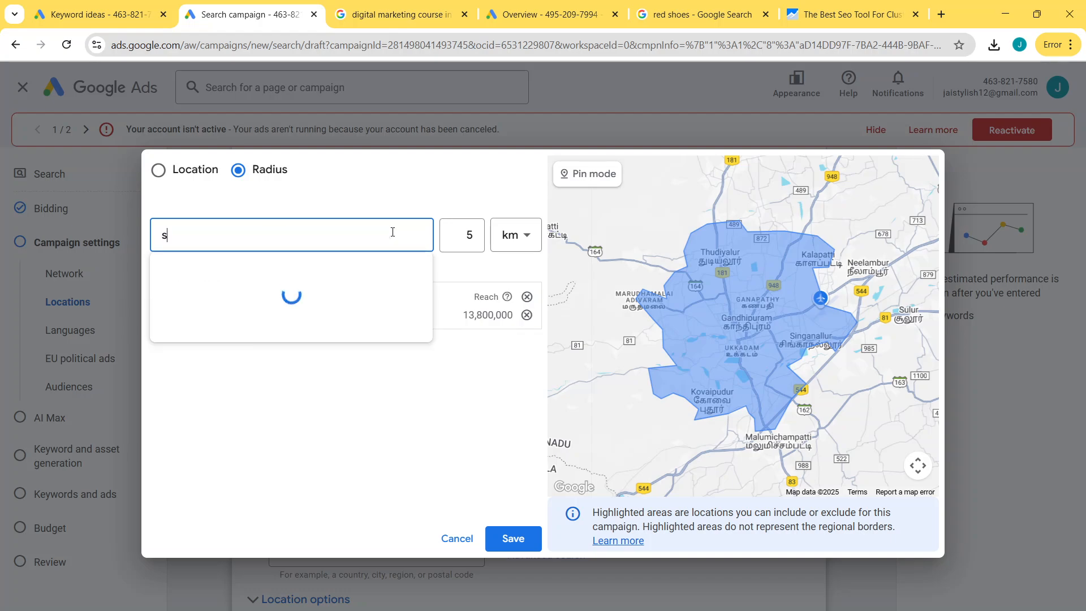
key("BackSpace")
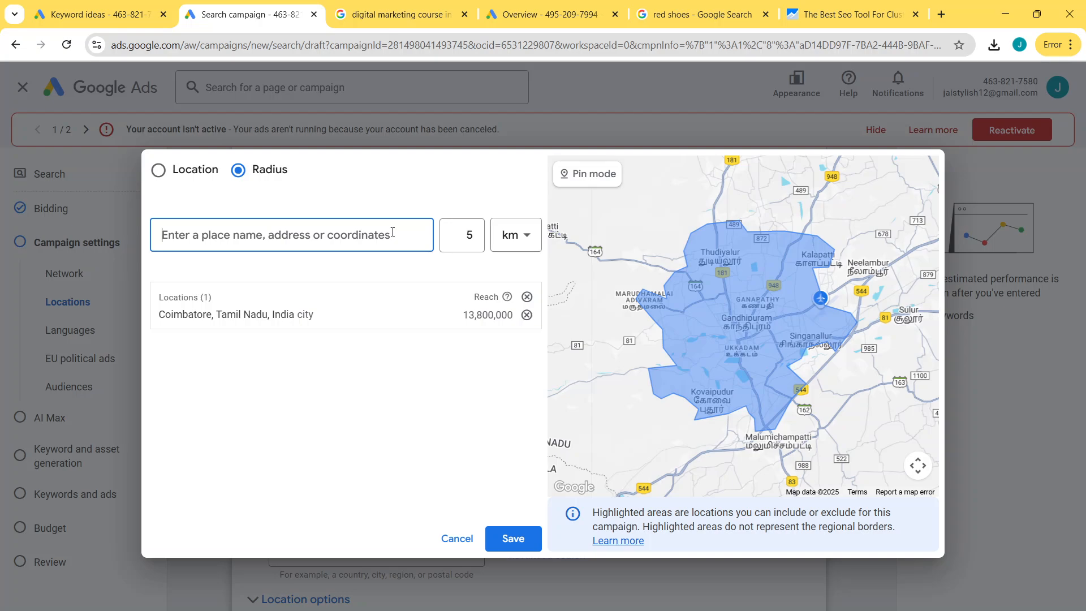
type("coim")
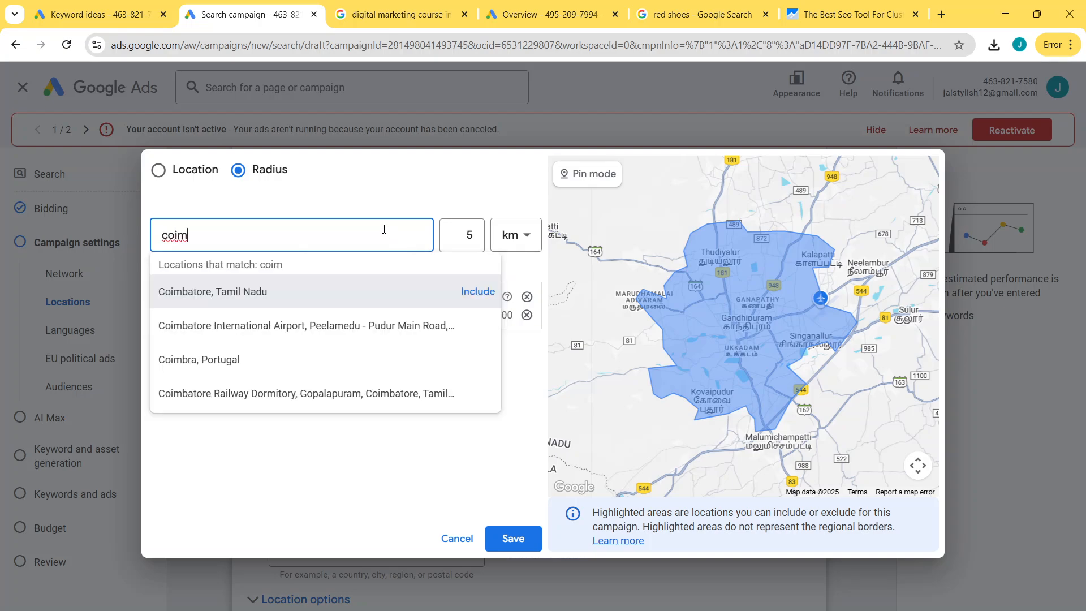
left_click(476, 292)
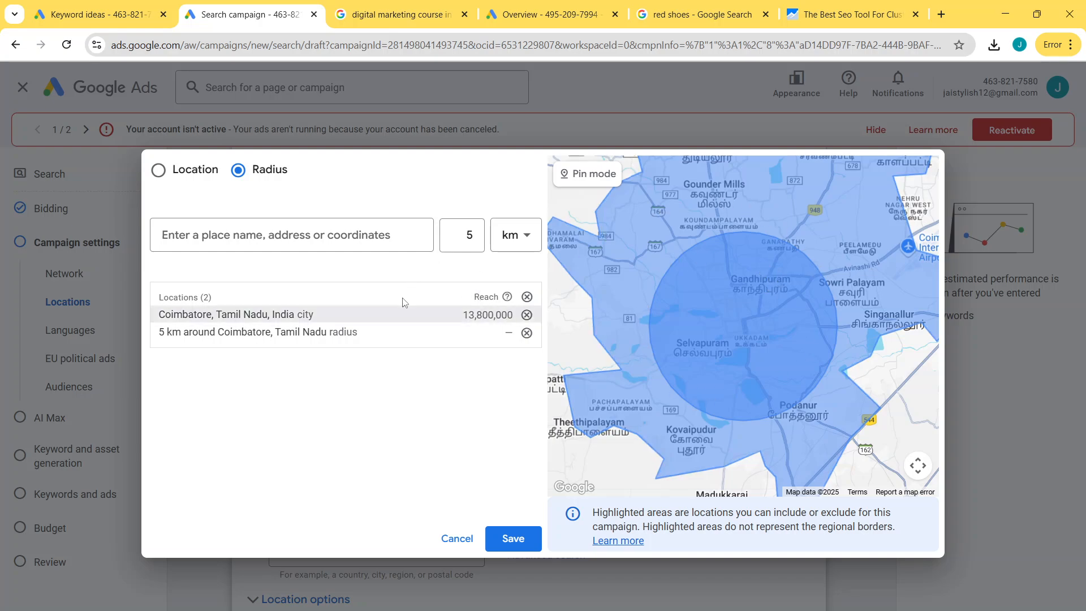
Step: Include another 5 km radius target around Coimbatore, Tamil Nadu 641015
left_click(294, 234)
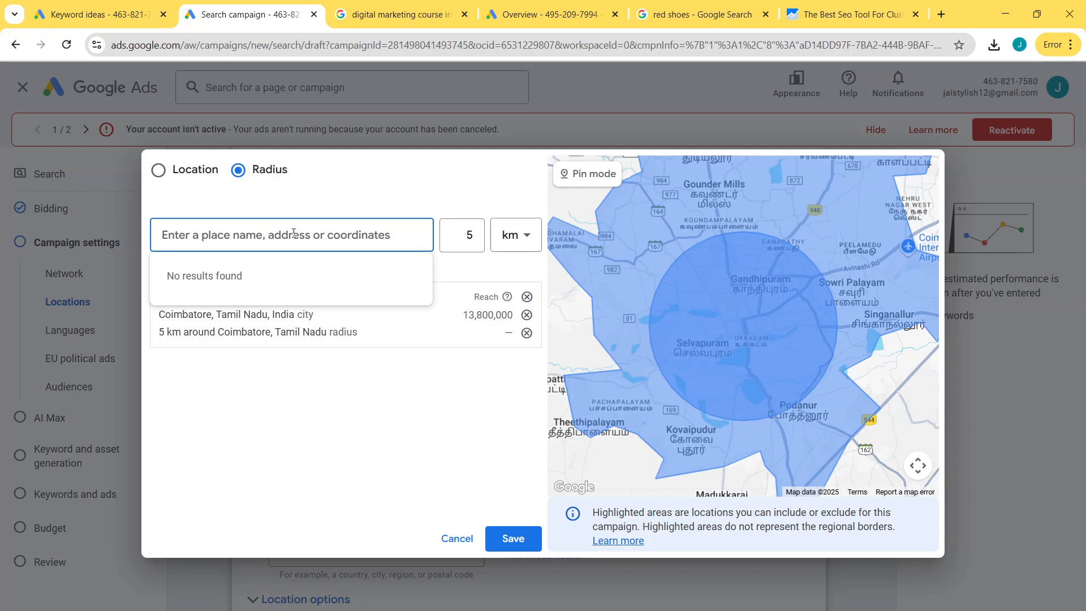
type("641")
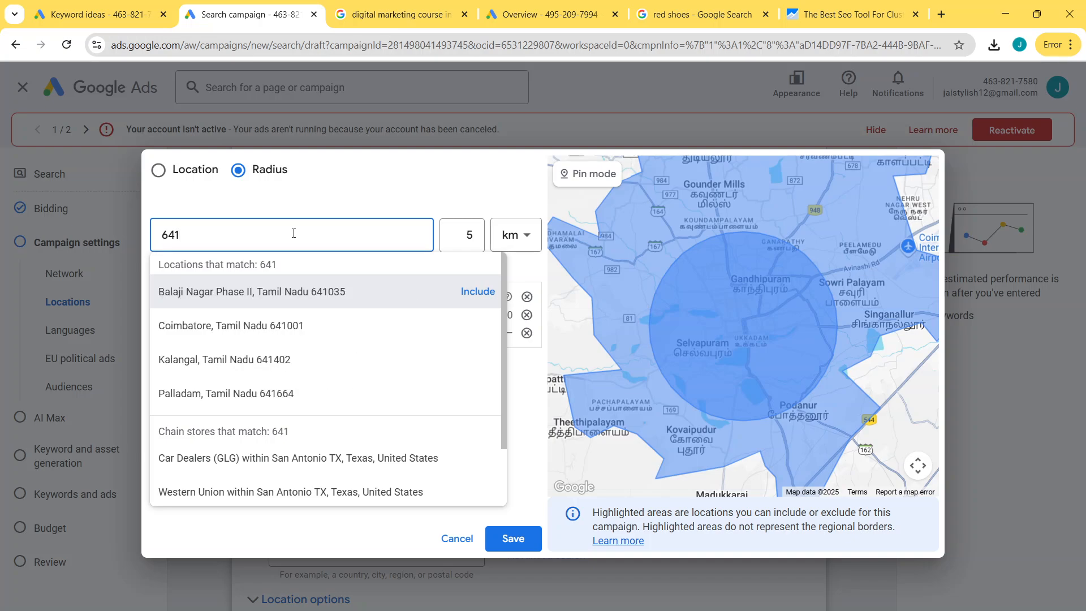
type("015")
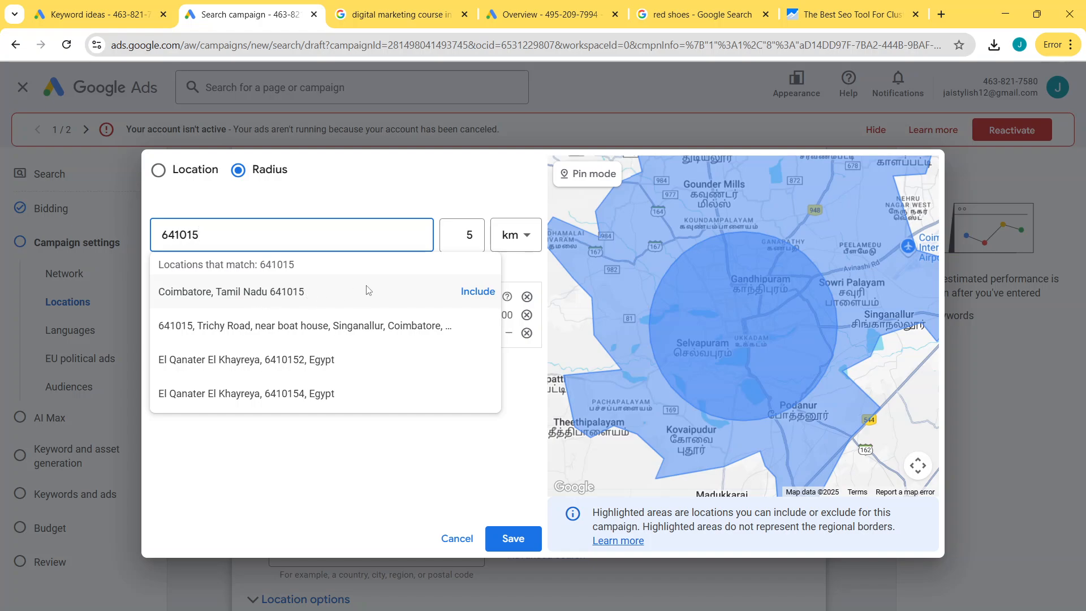
left_click(481, 293)
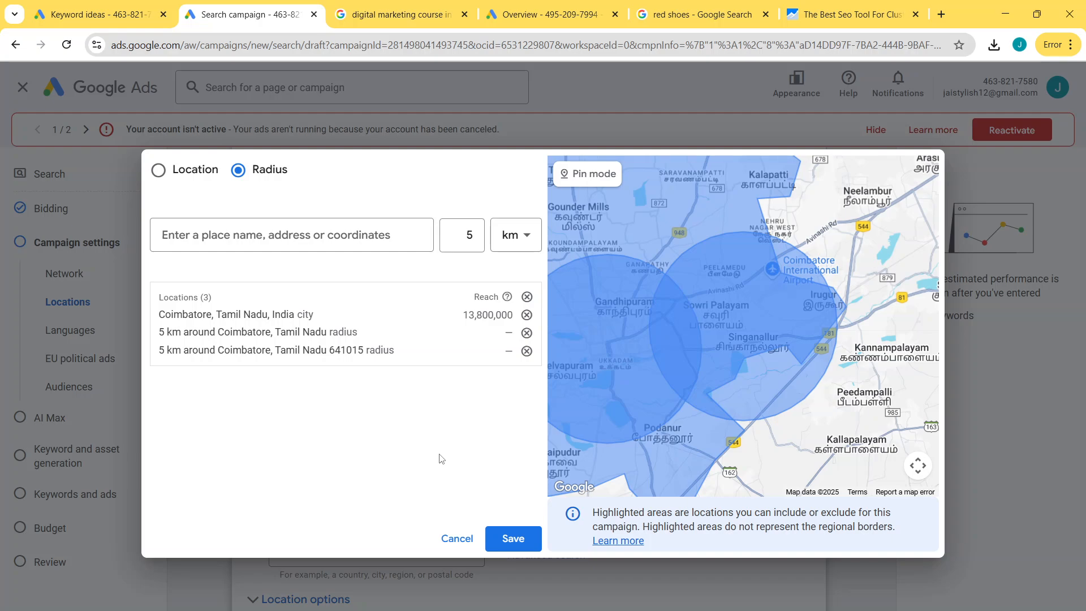
Step: Search non-radius locations for 641015, include the postal code 641005, Tamil Nadu, India, and save the location targets
left_click(198, 176)
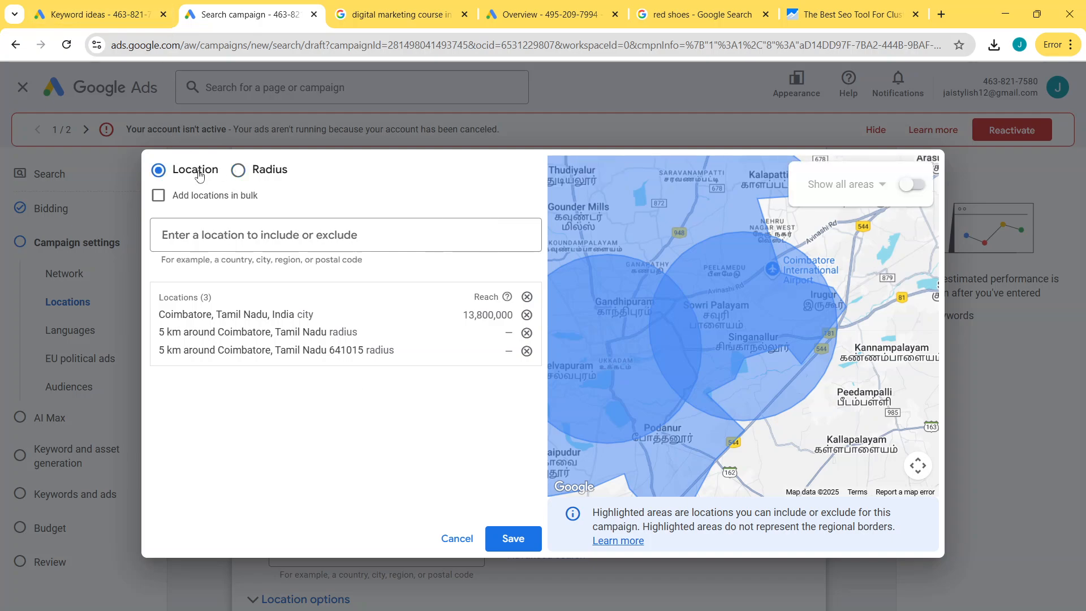
left_click(286, 241)
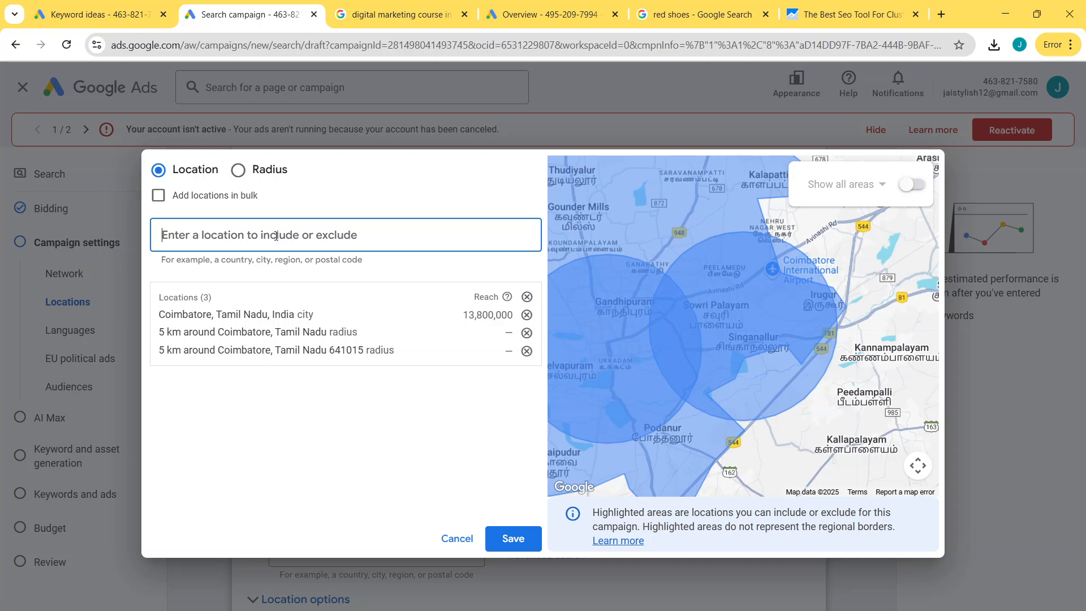
type("641")
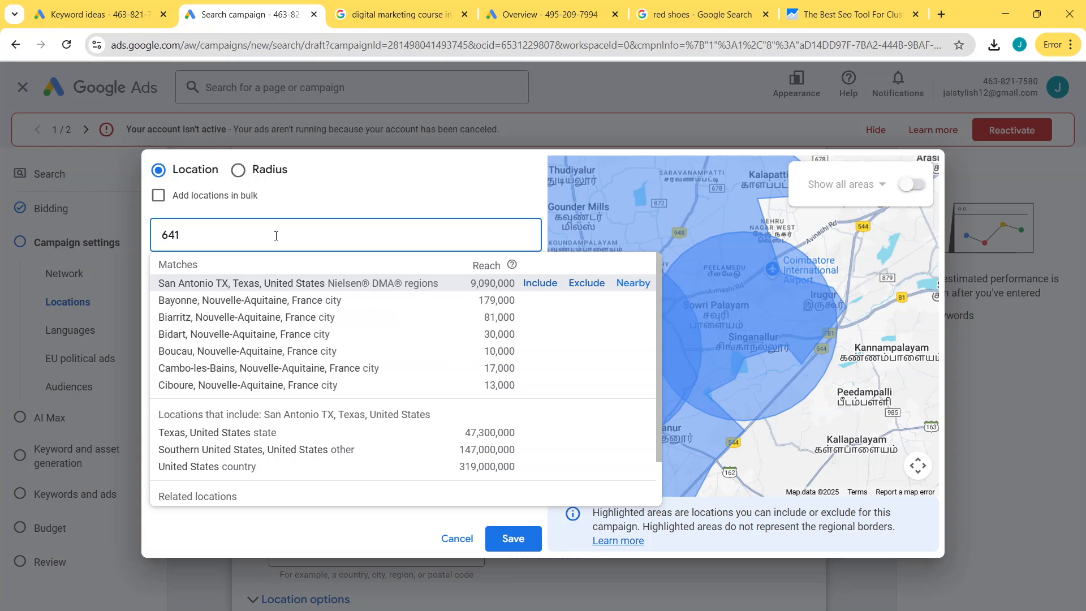
type("015")
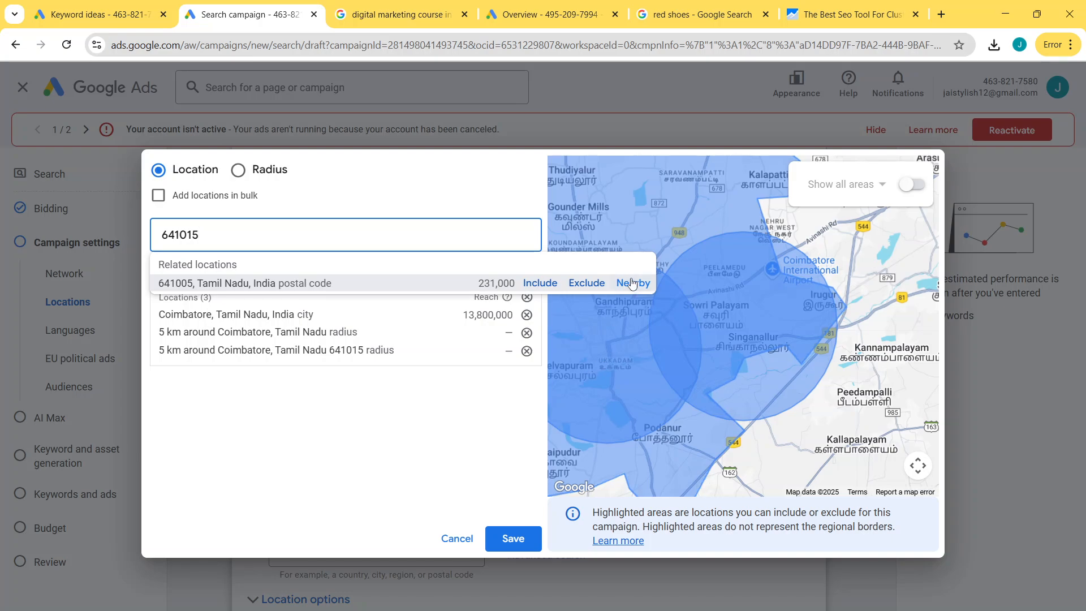
left_click(540, 282)
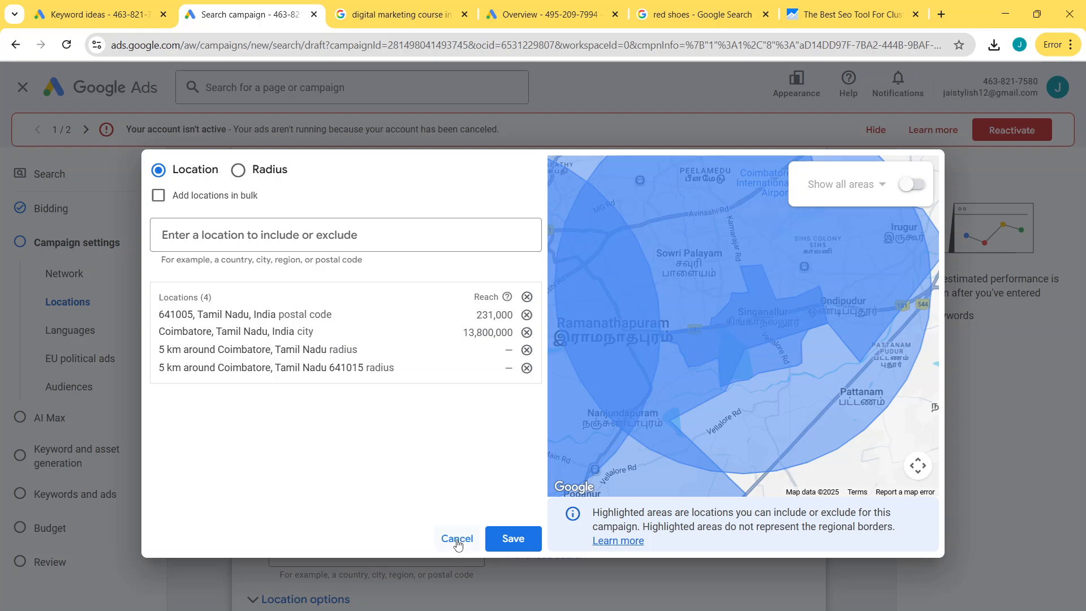
left_click(514, 542)
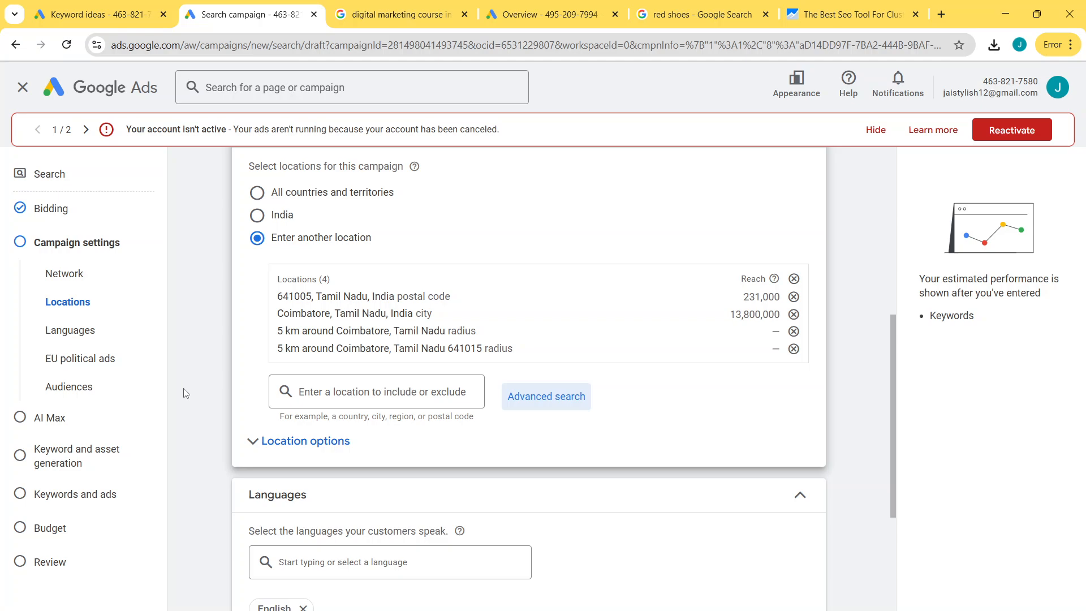
Step: Hide both account alerts about the inactive account and the ads not running
scroll(217, 362, "down", 1)
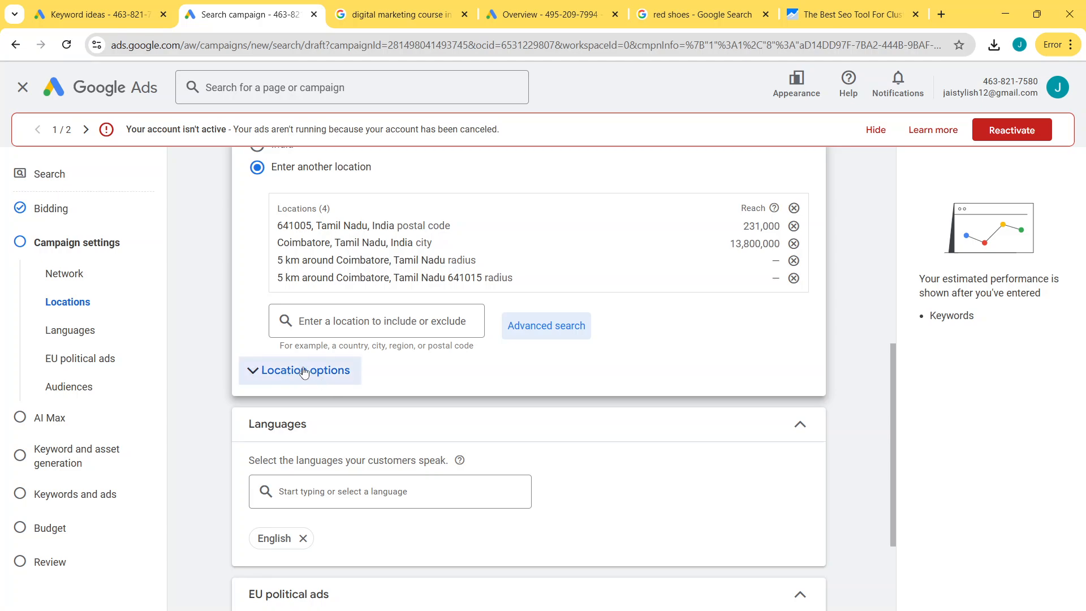
scroll(218, 382, "up", 1)
scroll(216, 378, "up", 1)
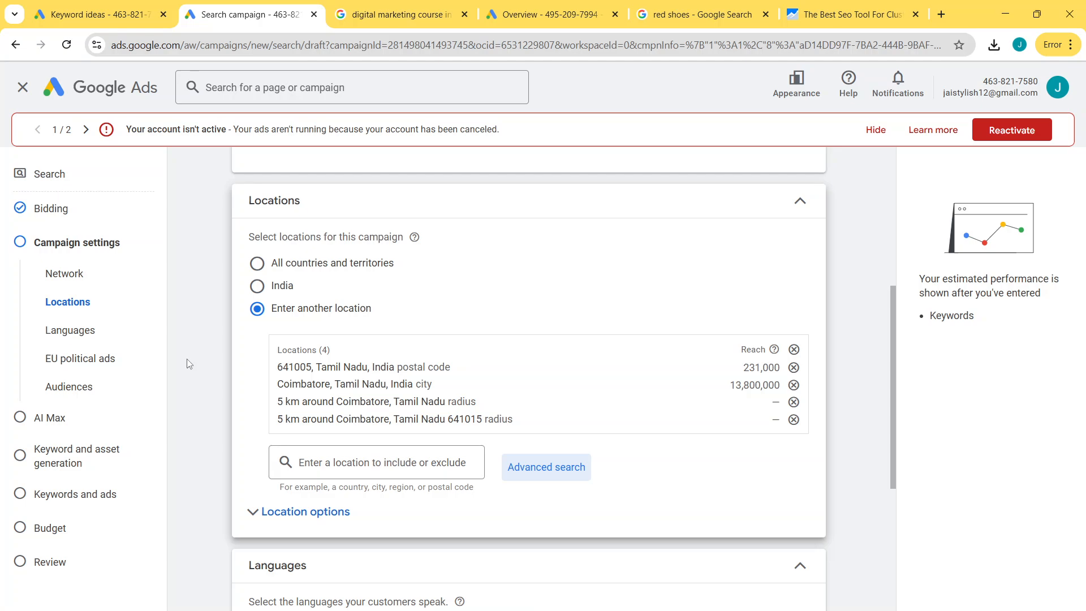
left_click(881, 136)
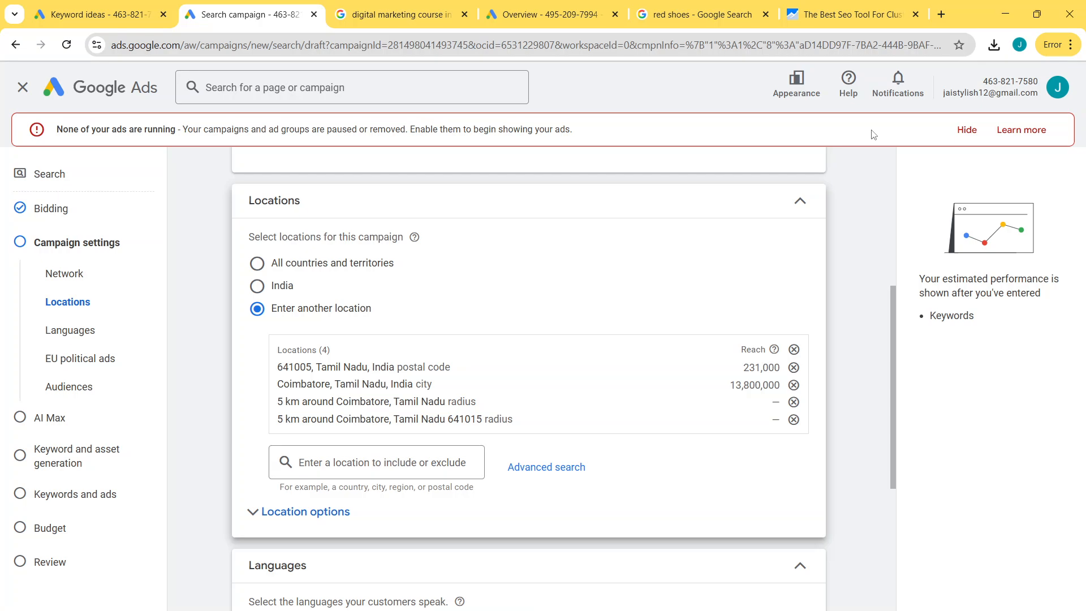
left_click(968, 132)
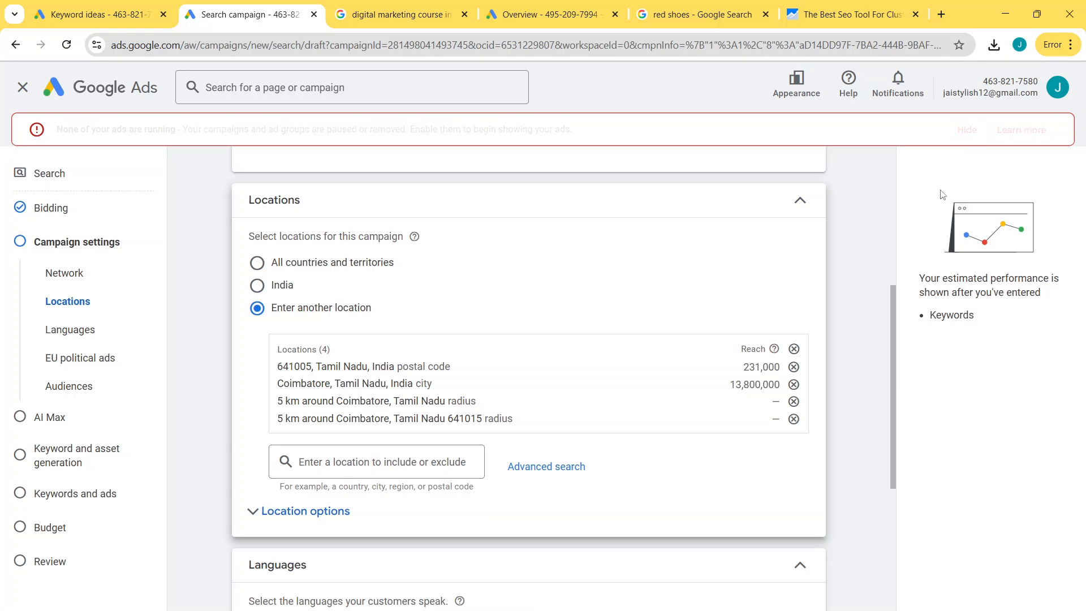
Step: Set the location options to Presence, covering people in or regularly in the included locations
scroll(566, 317, "down", 1)
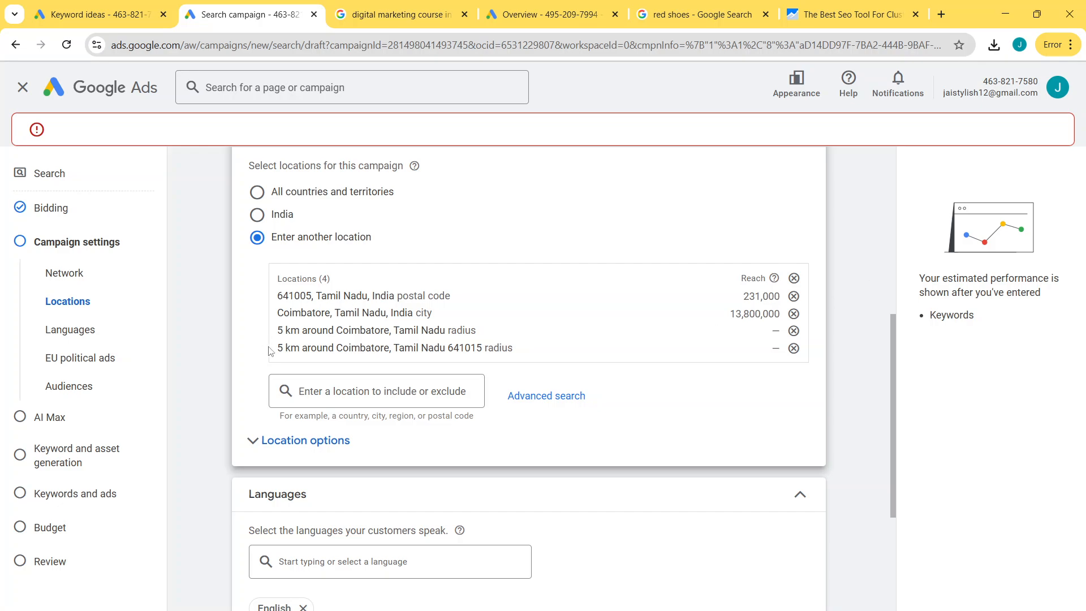
scroll(271, 354, "down", 1)
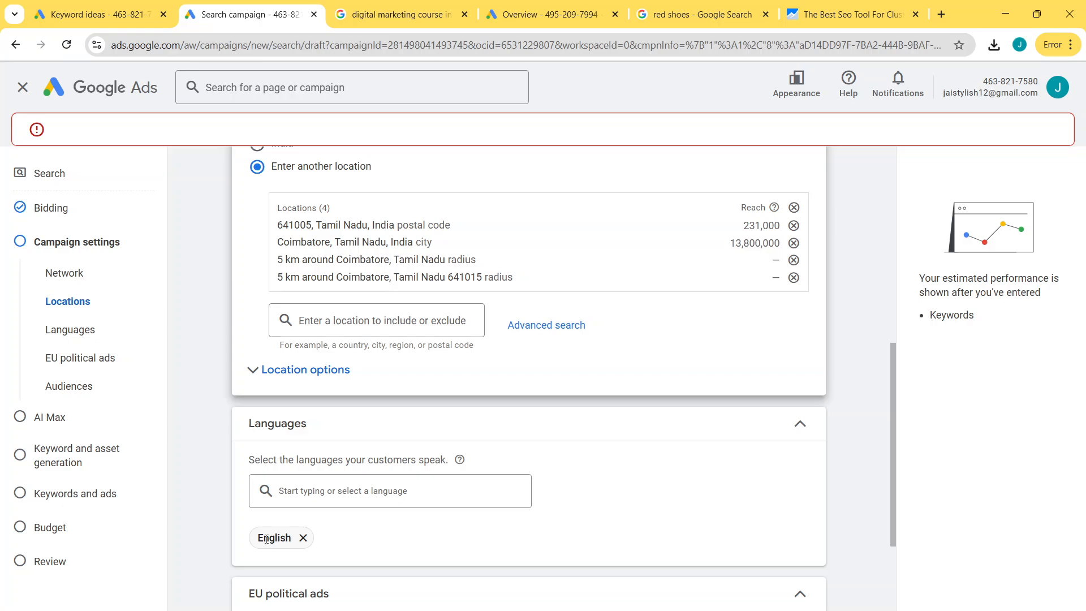
scroll(279, 384, "up", 1)
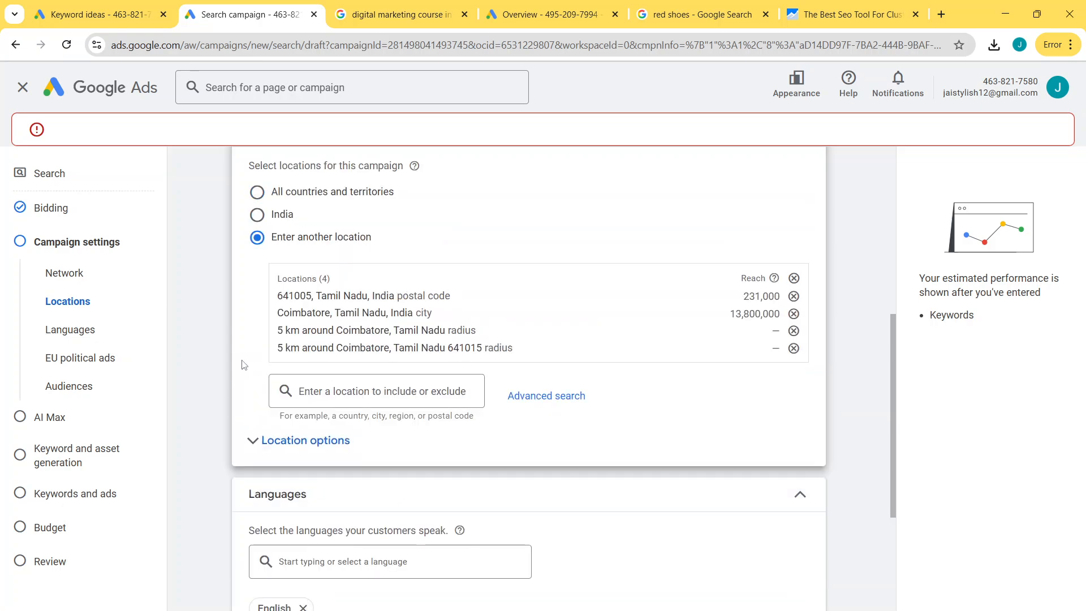
left_click(288, 407)
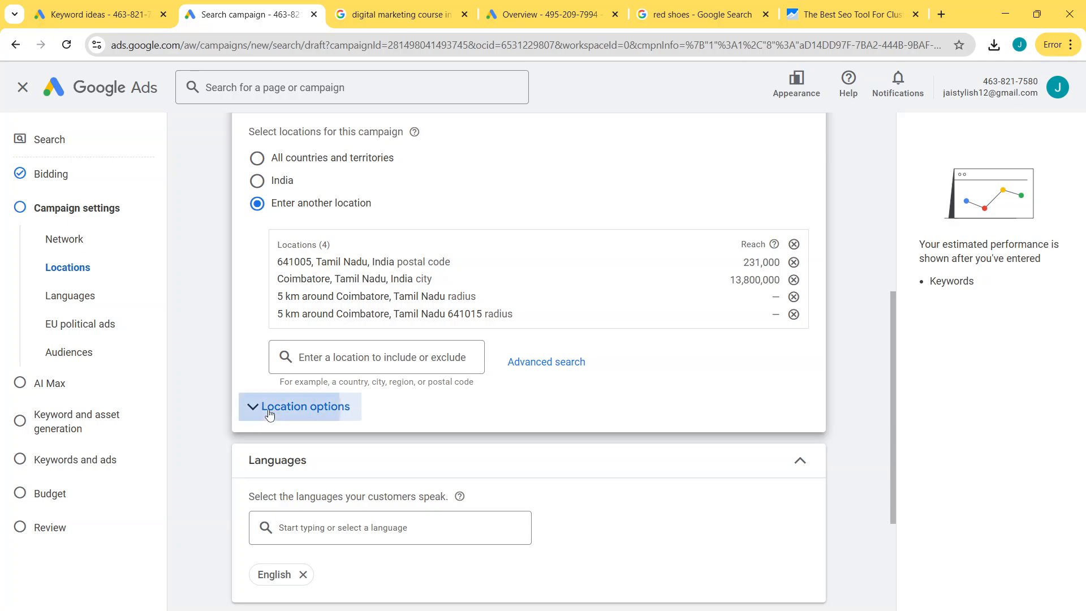
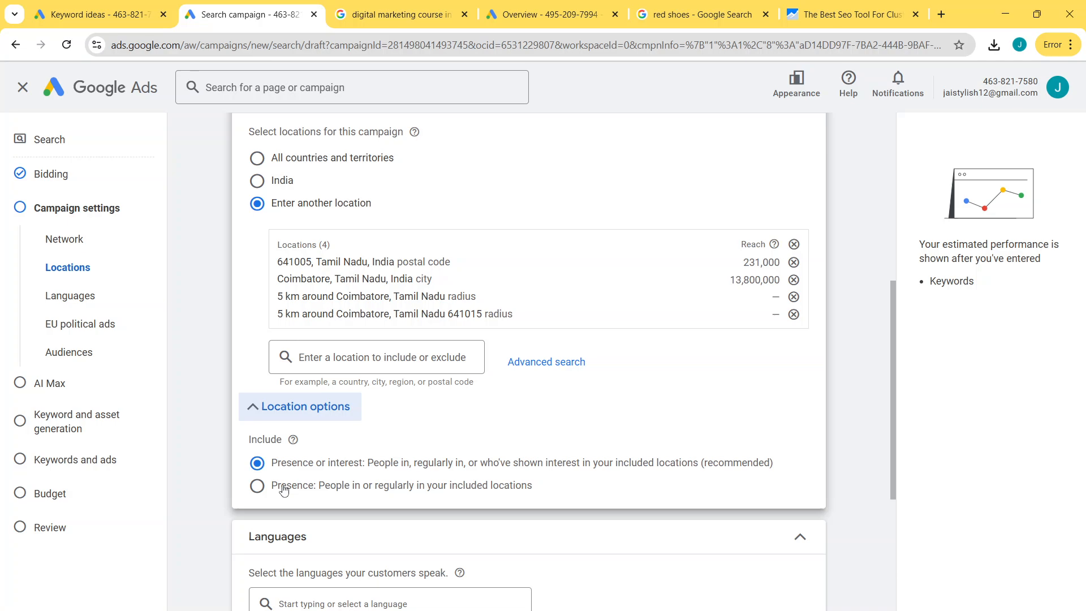
left_click(284, 490)
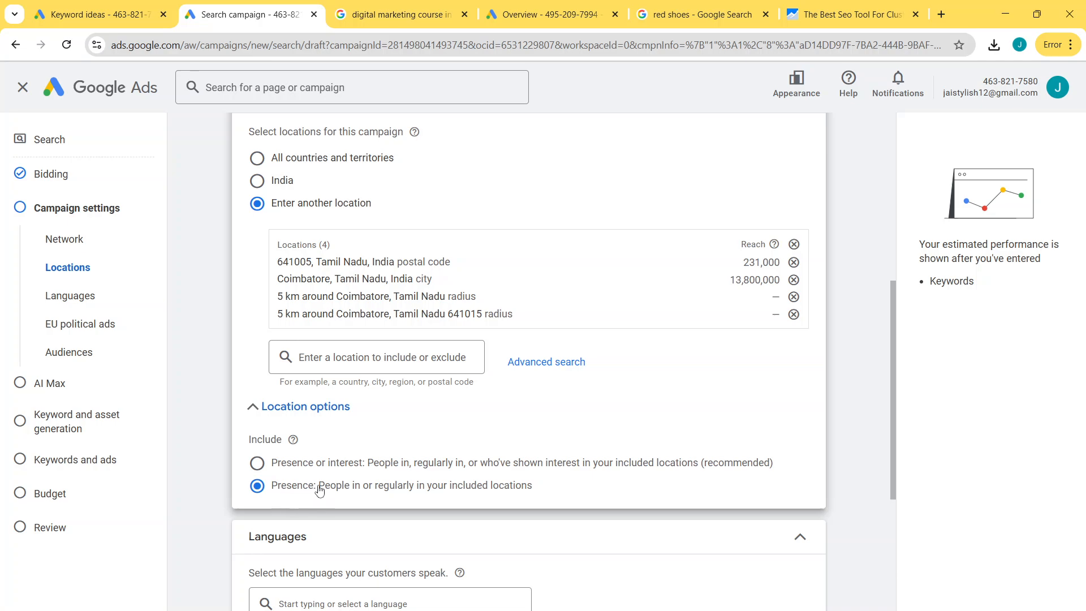
scroll(210, 442, "down", 2)
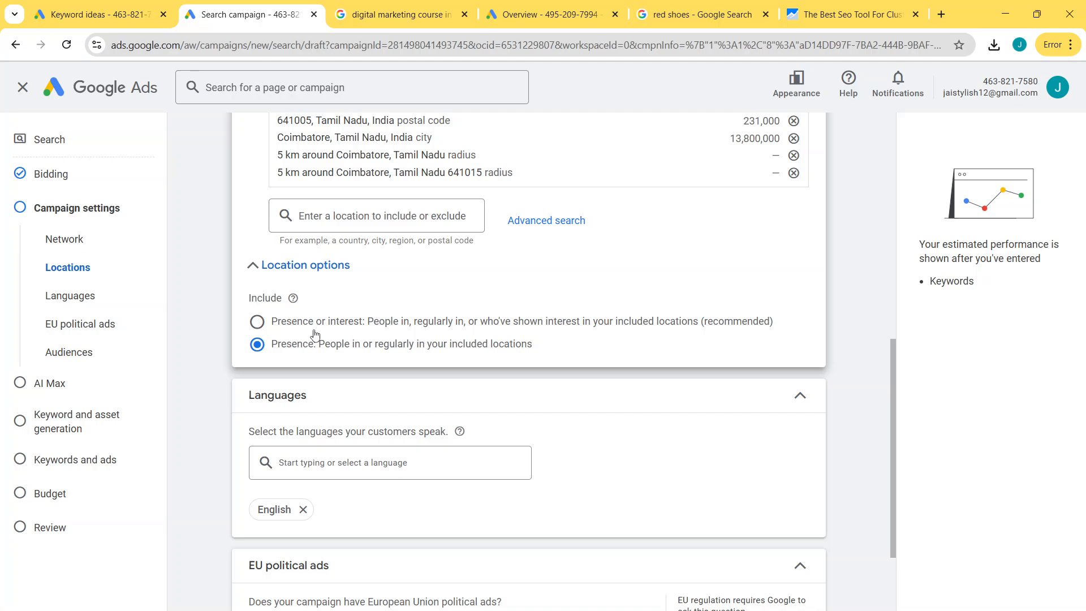
Step: Declare that the campaign doesn't have EU political ads, keeping English as the language
scroll(216, 366, "down", 2)
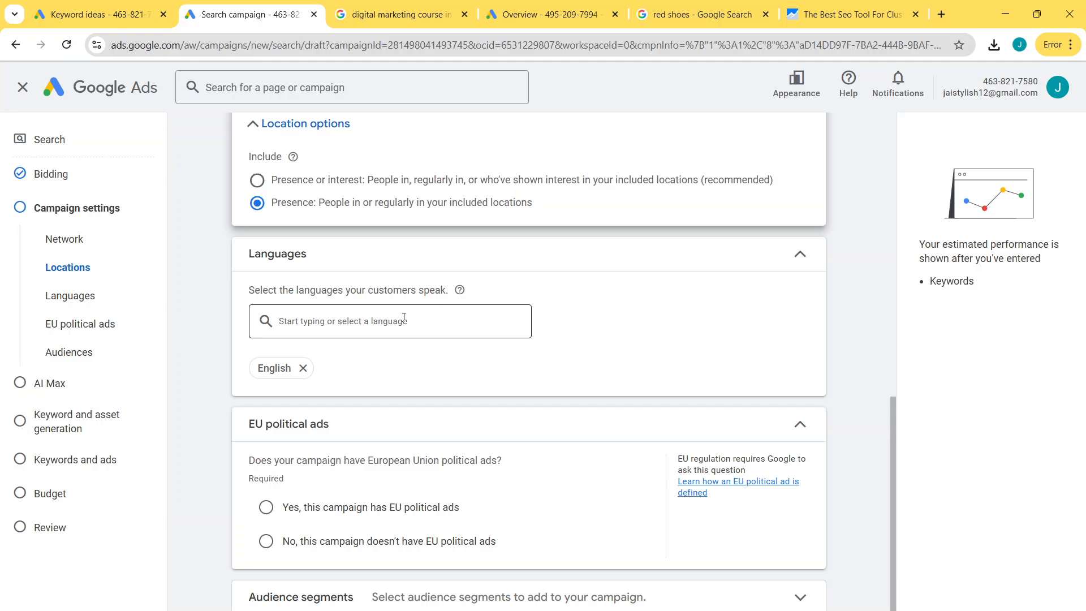
scroll(403, 331, "down", 1)
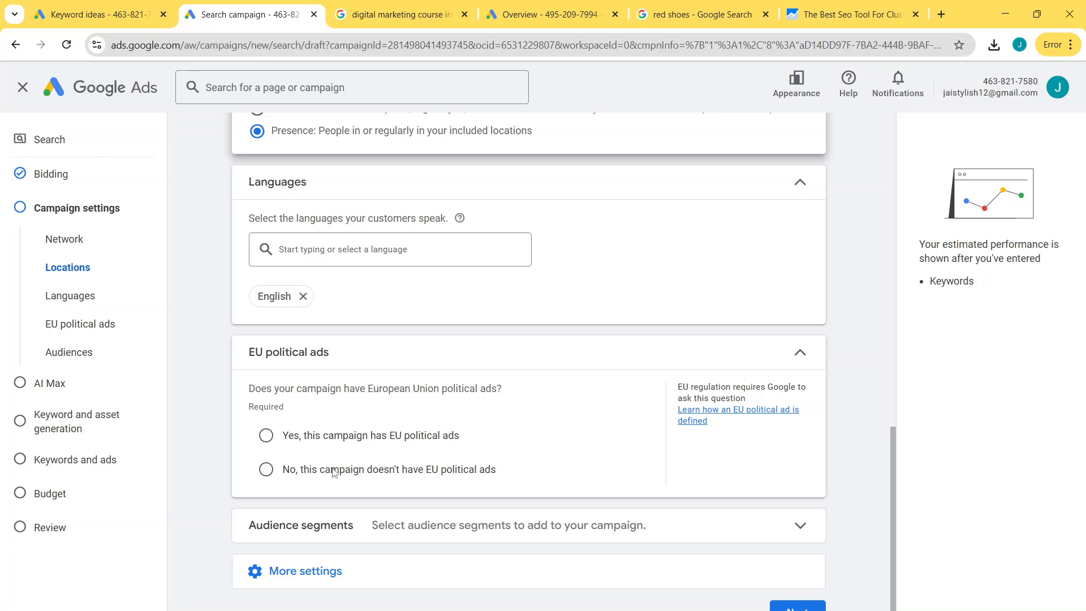
left_click(284, 475)
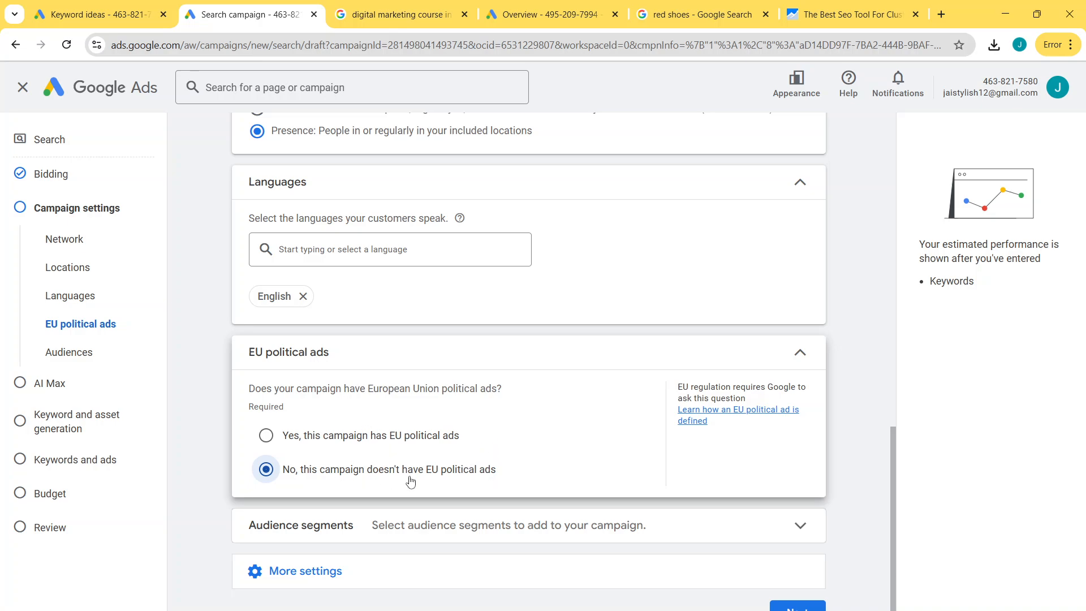
Step: Check the audience segments without adding any, and continue past AI Max, left off, to keyword and asset generation
left_click(412, 523)
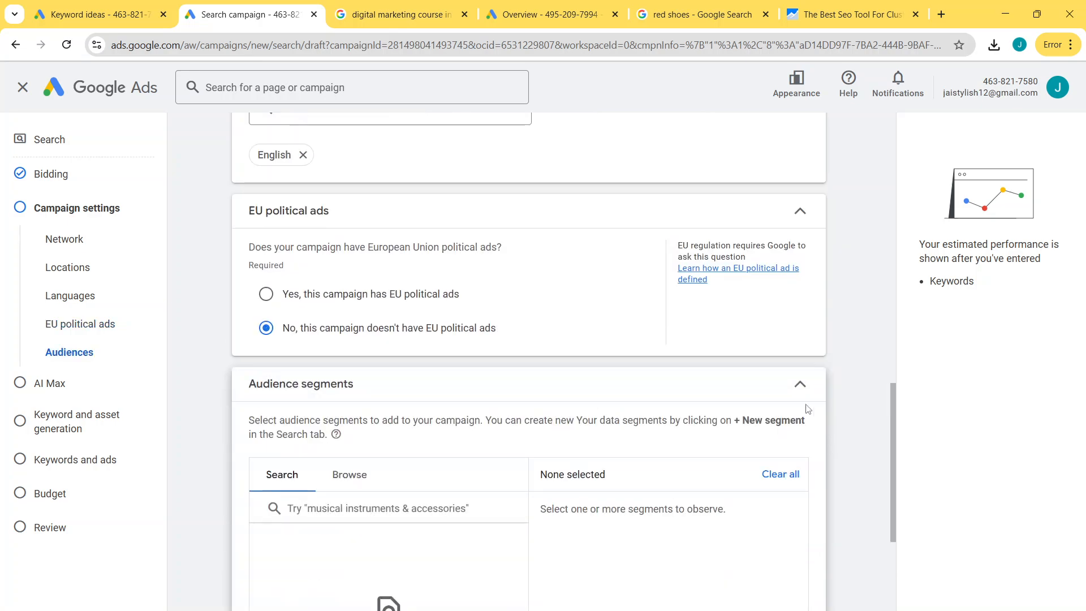
left_click(791, 394)
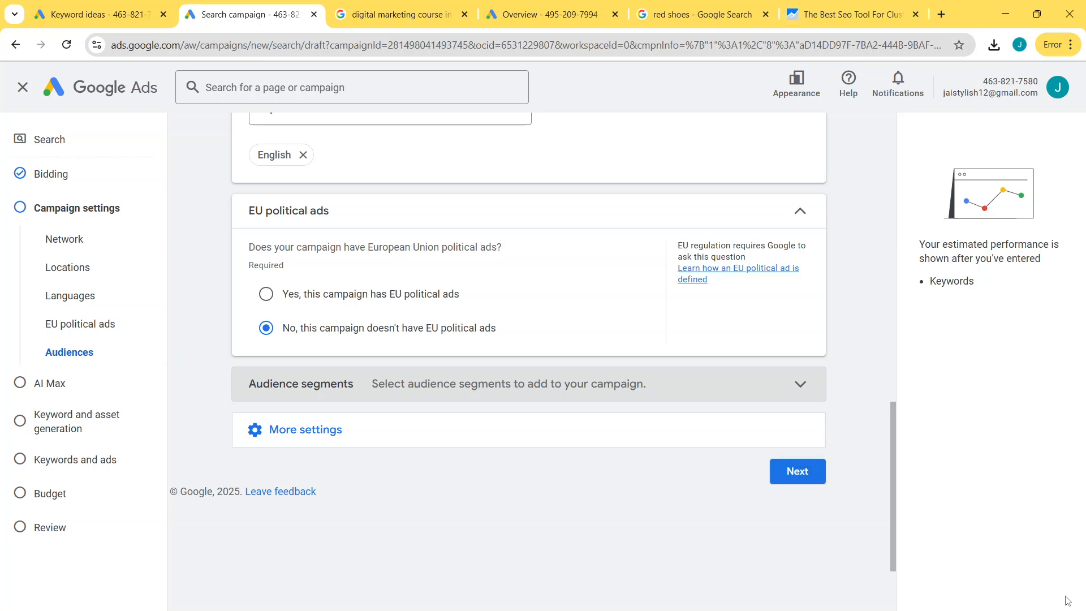
left_click(790, 483)
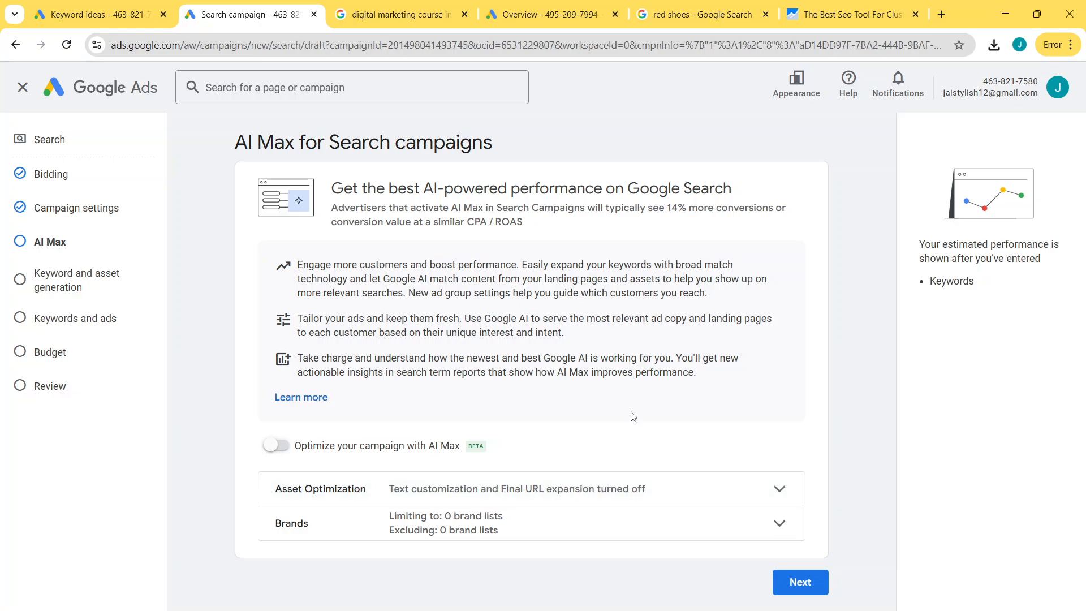
left_click(785, 593)
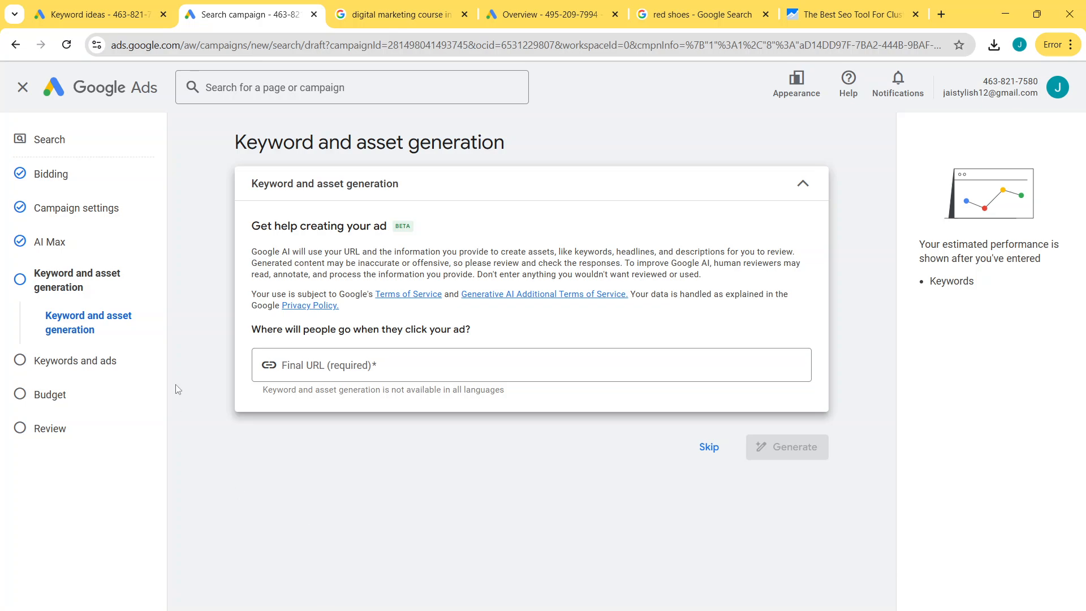
Step: Search Google for "visual birds" in a new browser tab, decline precise location, and open the visualbirds.com website
left_click(320, 368)
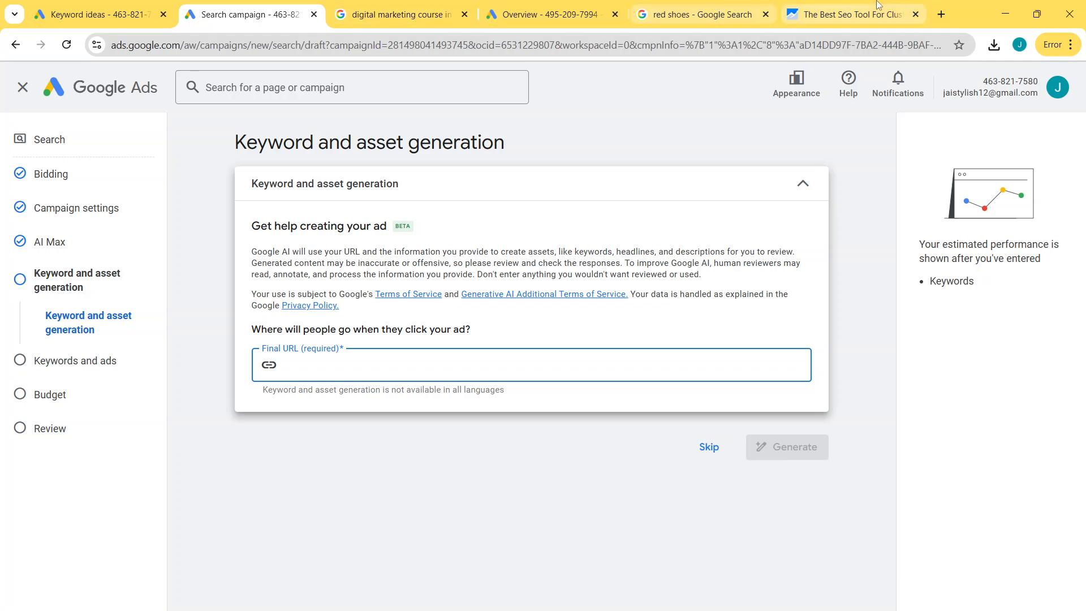
left_click(942, 14)
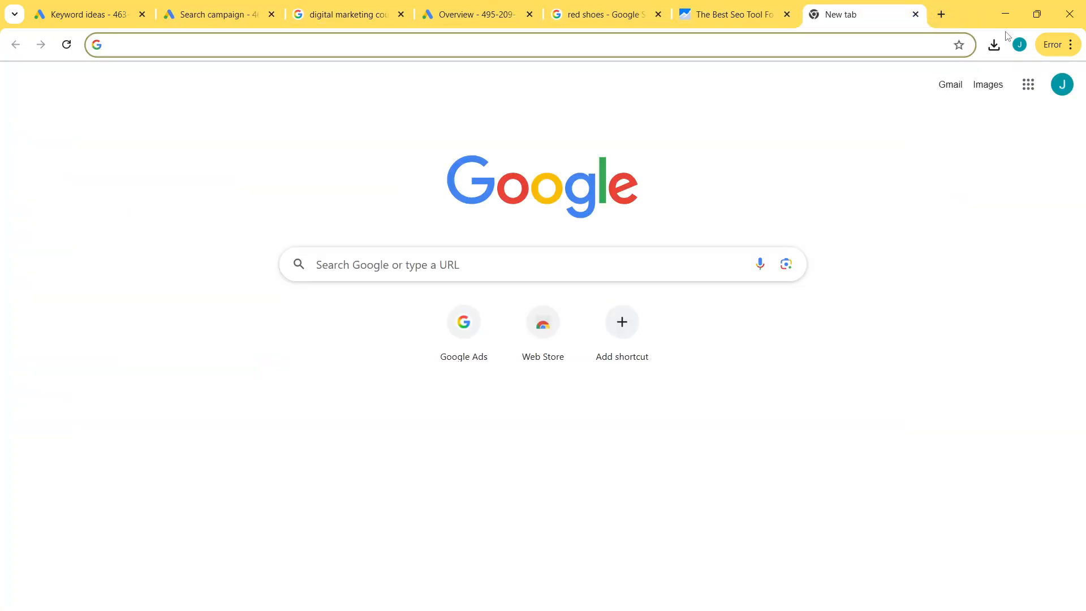
type("visual")
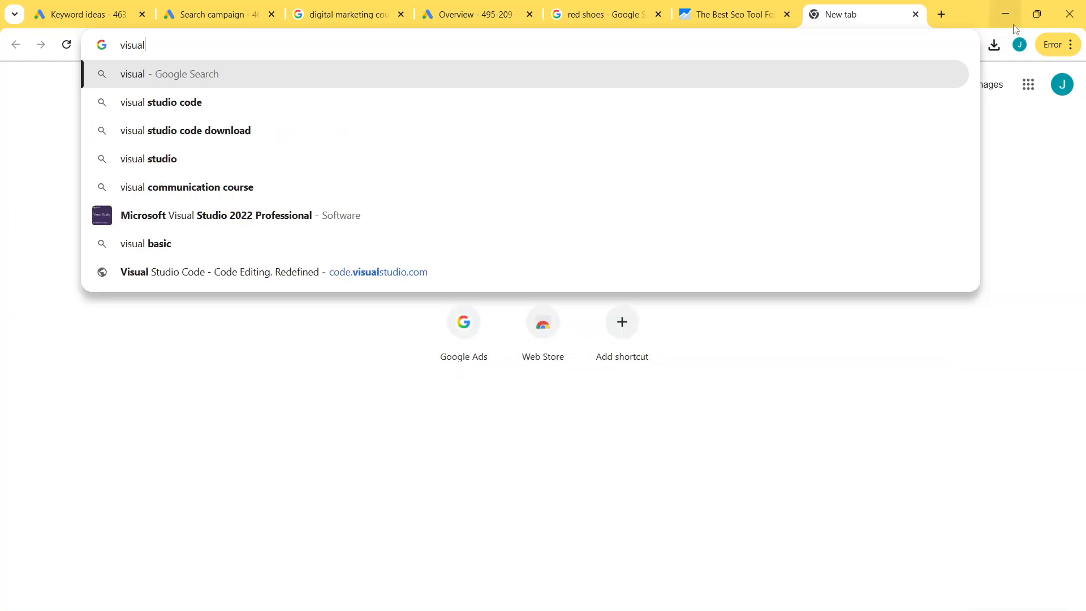
type("bi")
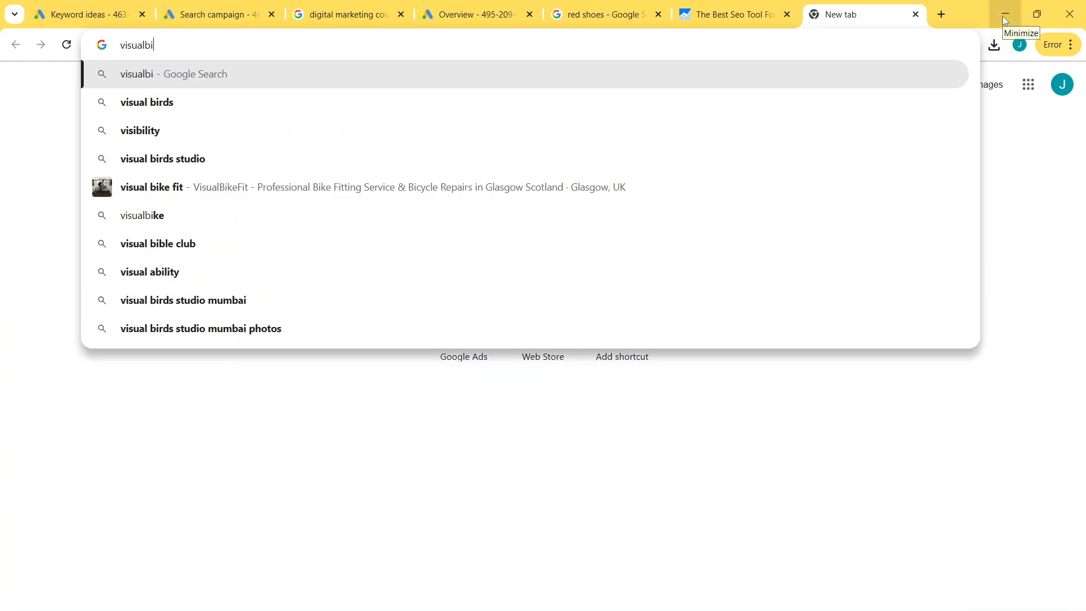
key("Down")
key("Return")
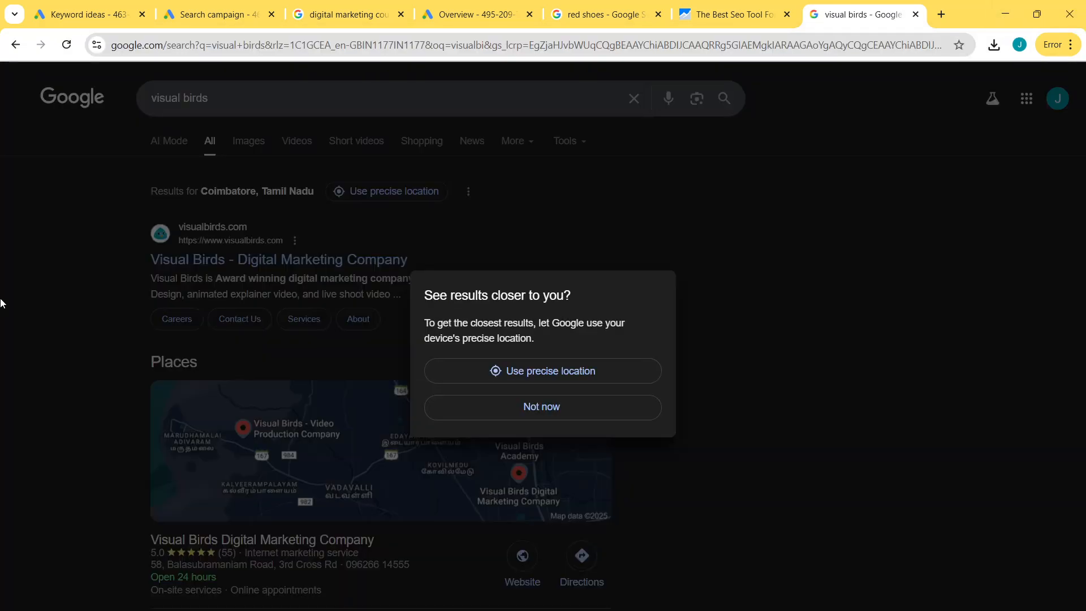
left_click(568, 407)
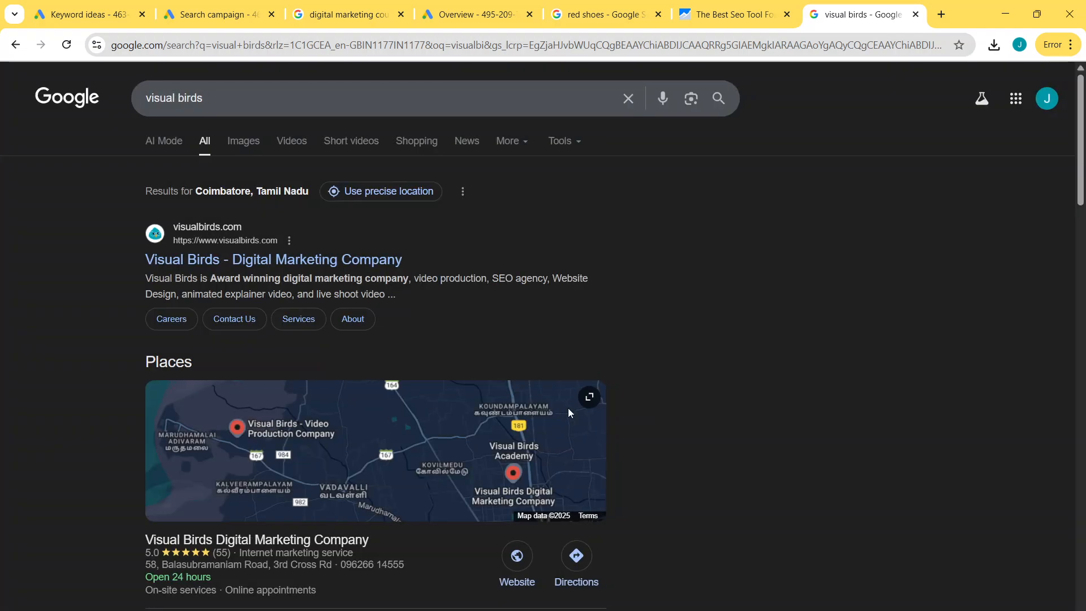
left_click(227, 261)
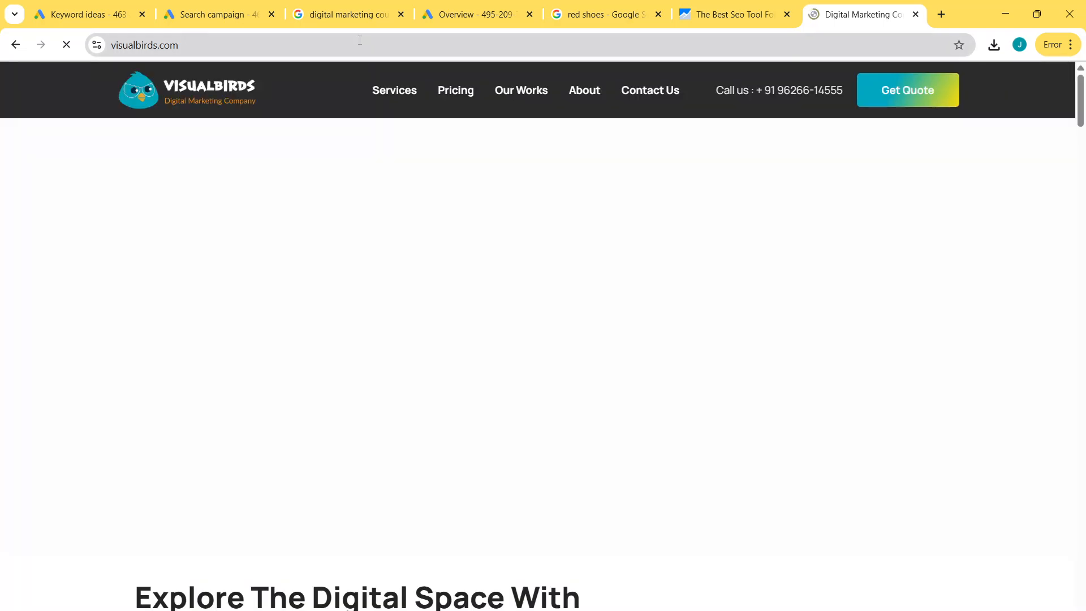
left_click(359, 41)
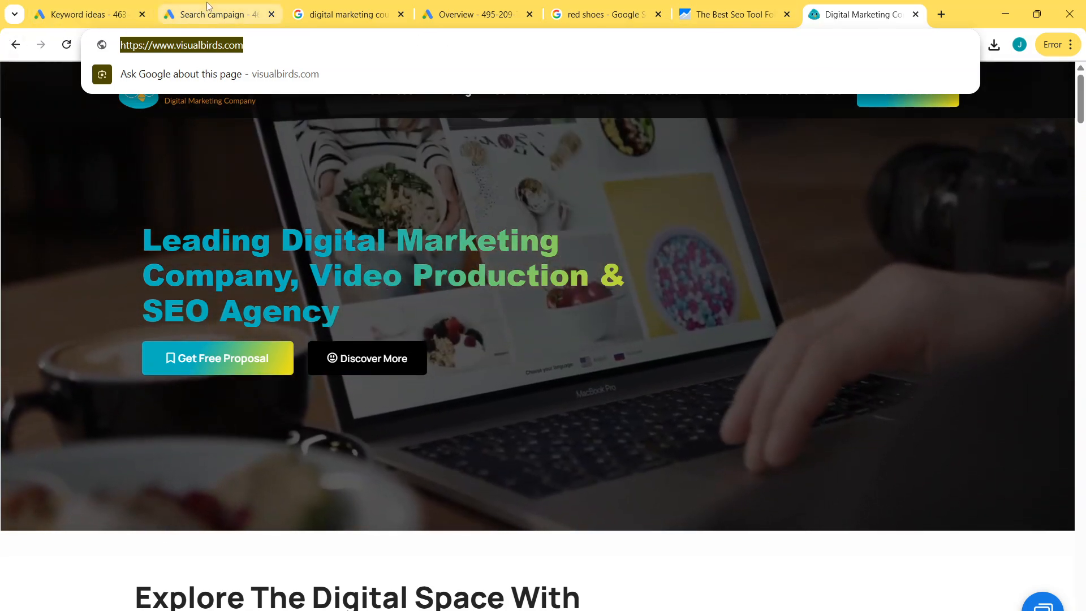
left_click(209, 12)
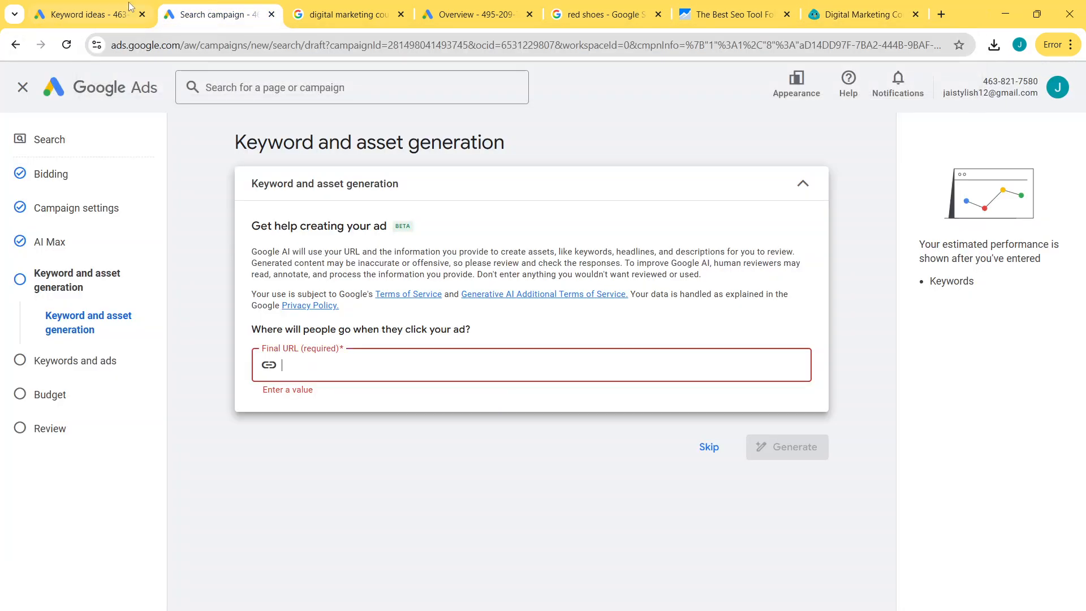
type("https://www.visualbirds.com/")
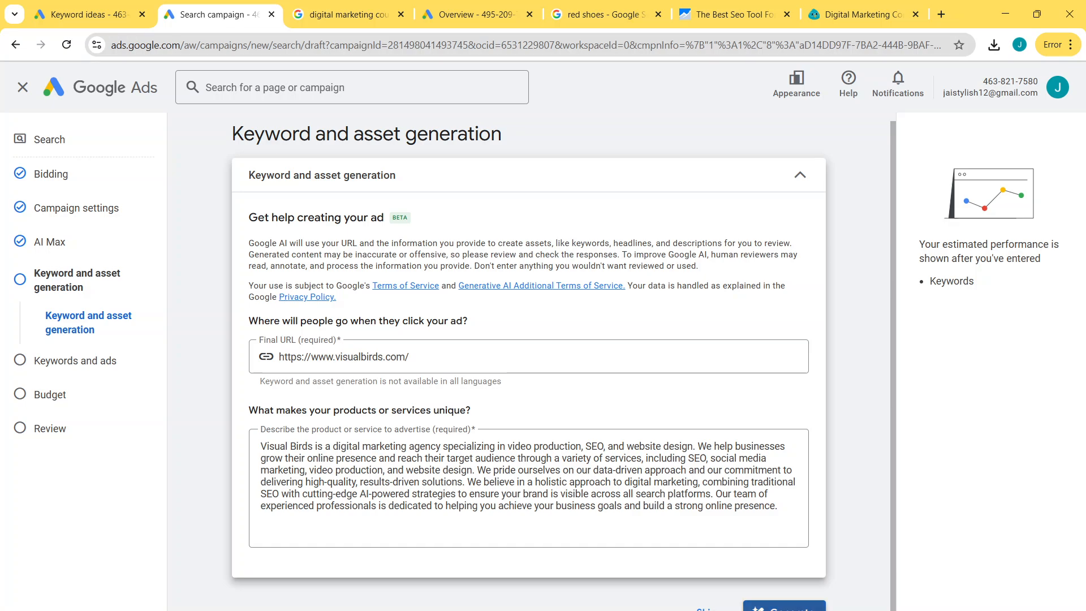
left_click(784, 607)
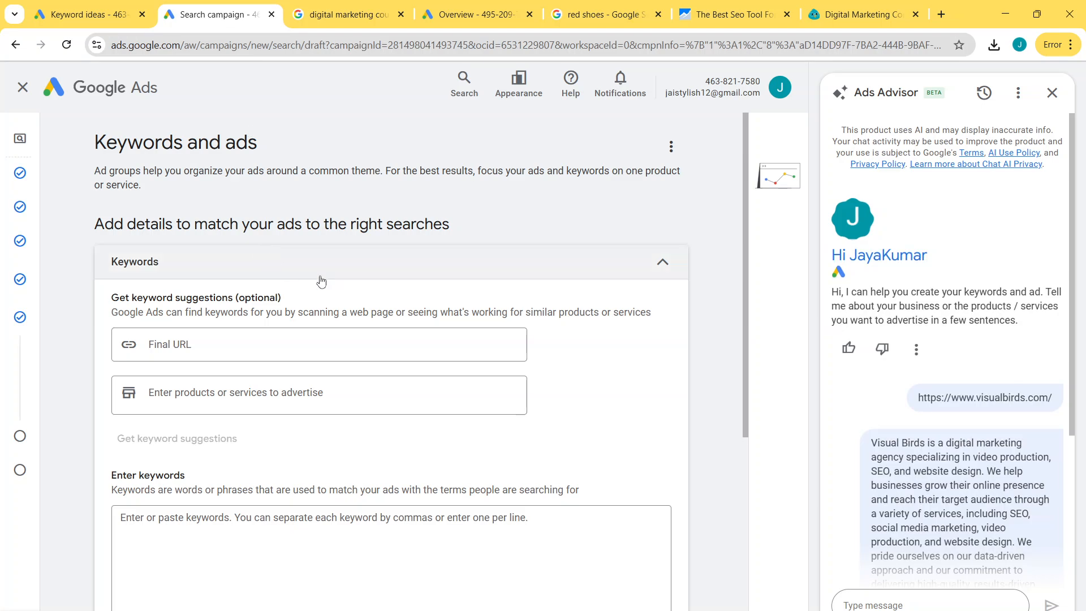
Step: Look over the keyword suggestions and the ad sections from final URL to callouts while the assets are generated
scroll(342, 260, "down", 6)
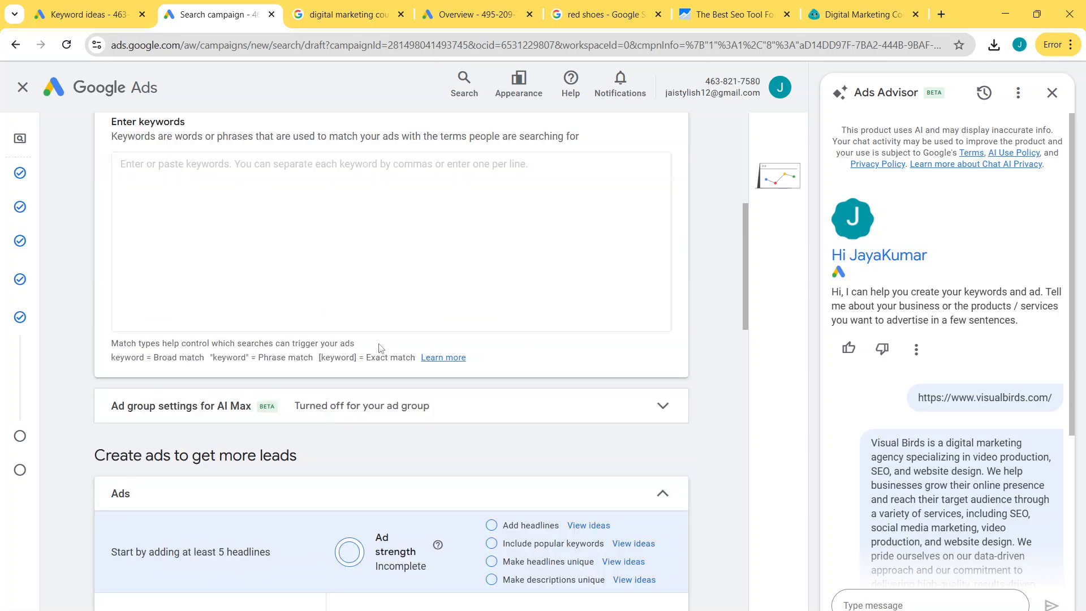
scroll(379, 348, "up", 3)
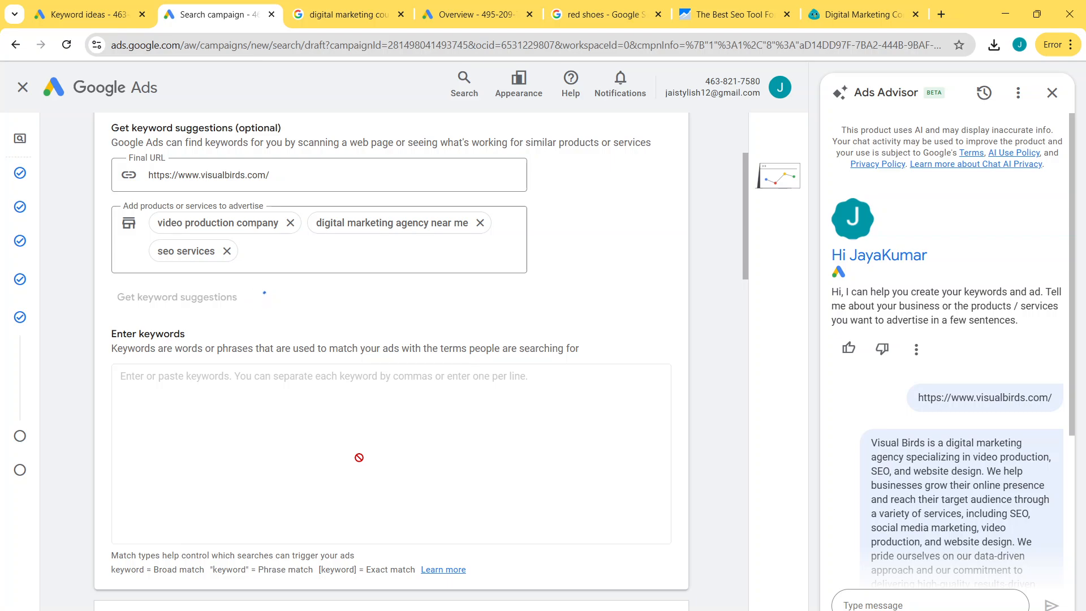
scroll(358, 459, "up", 3)
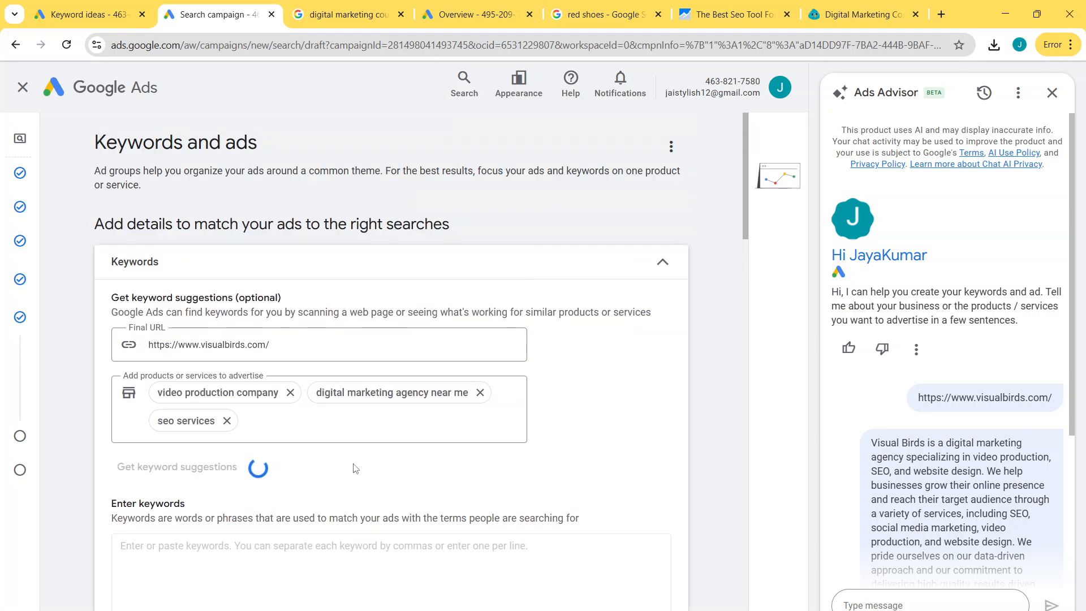
scroll(354, 468, "down", 15)
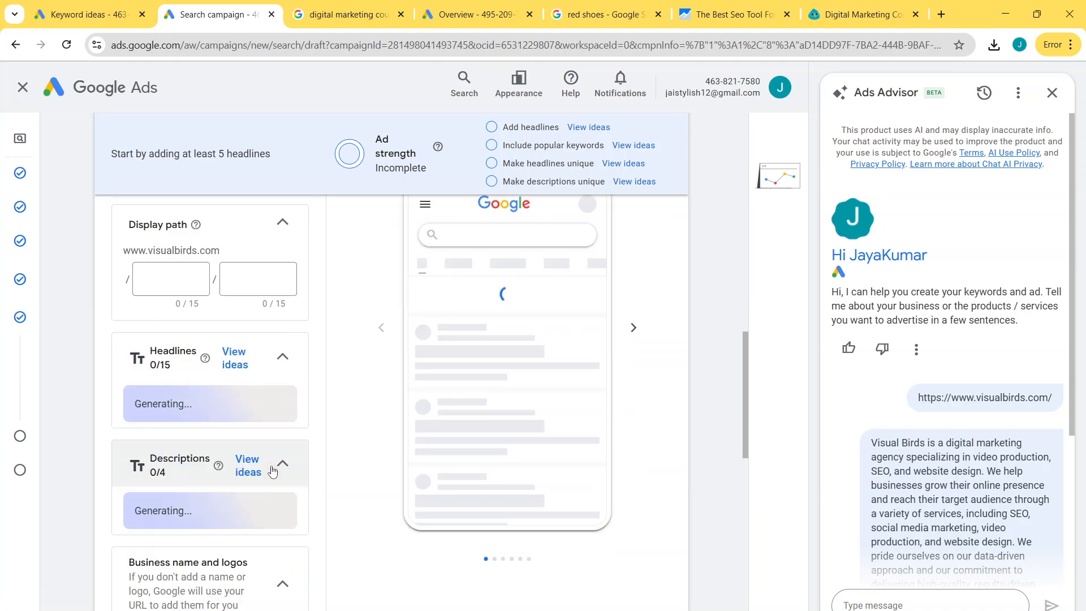
scroll(273, 471, "down", 13)
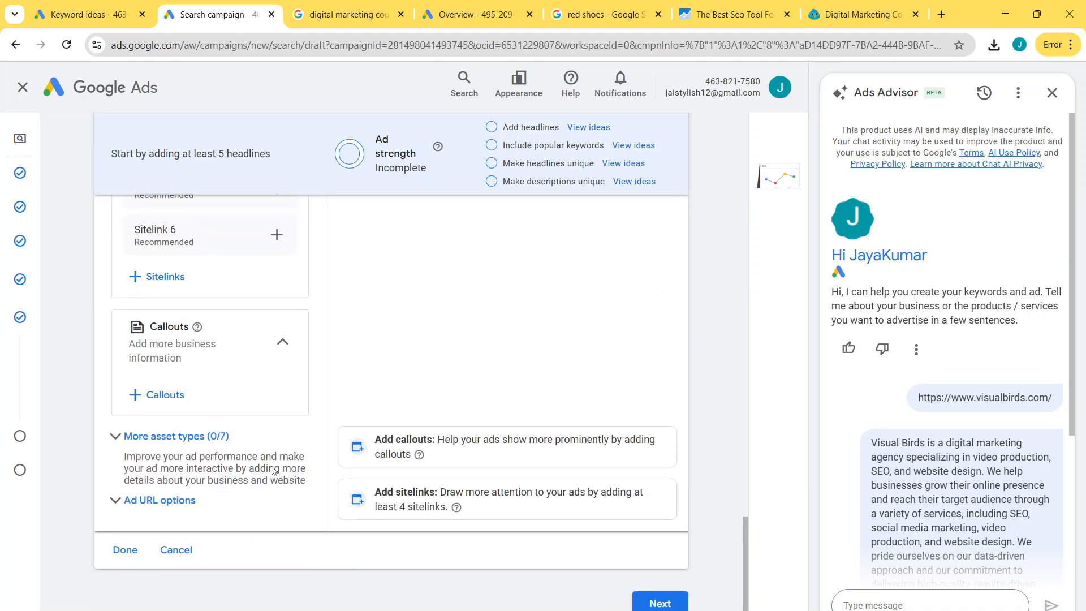
scroll(272, 471, "up", 20)
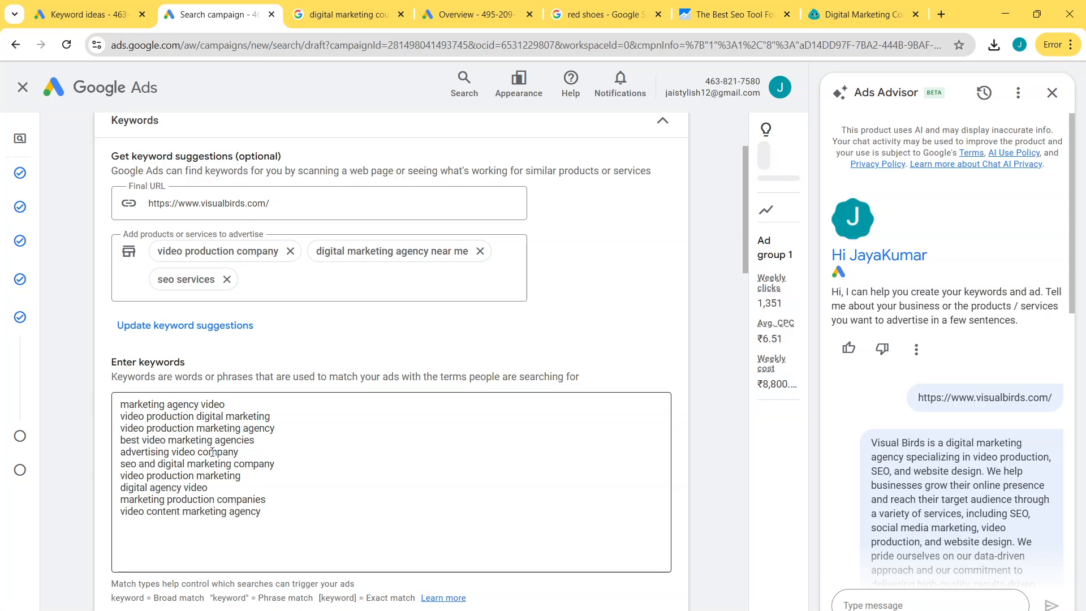
scroll(325, 461, "down", 10)
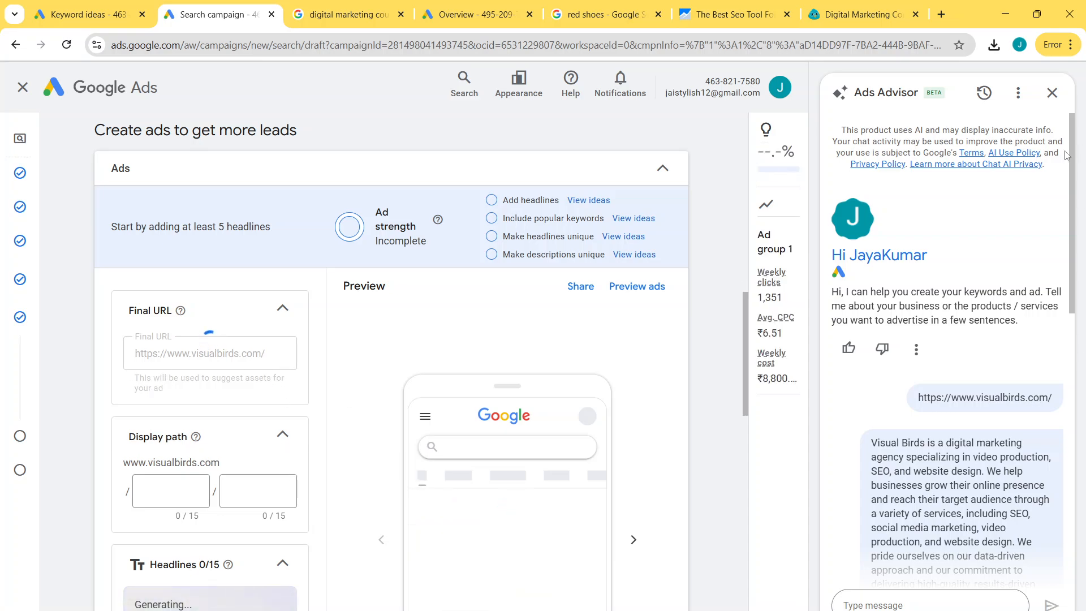
Step: Close the Ads Advisor chat
left_click(1052, 93)
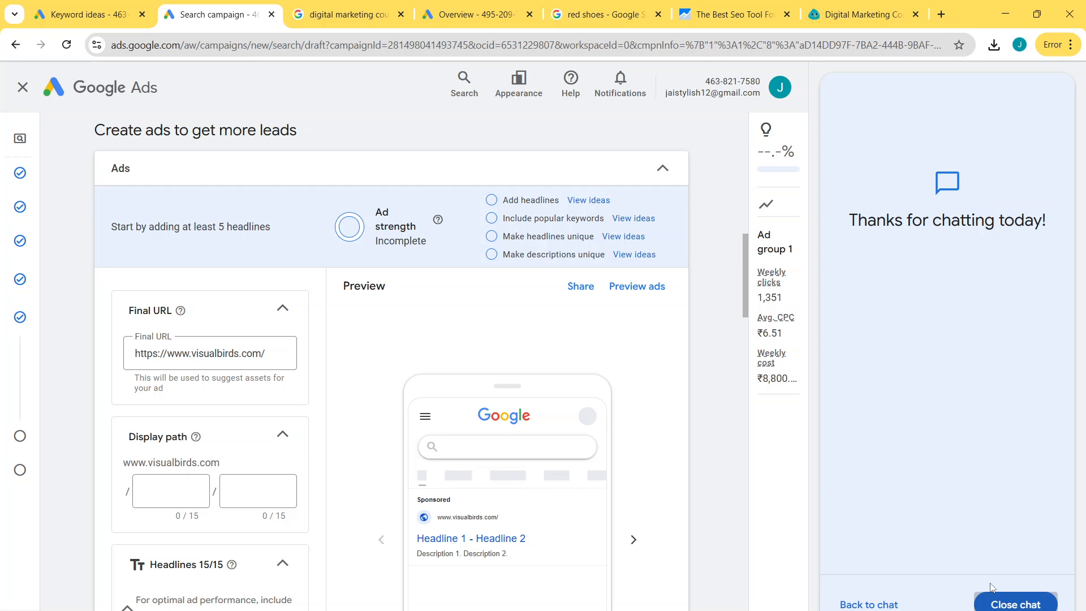
left_click(869, 604)
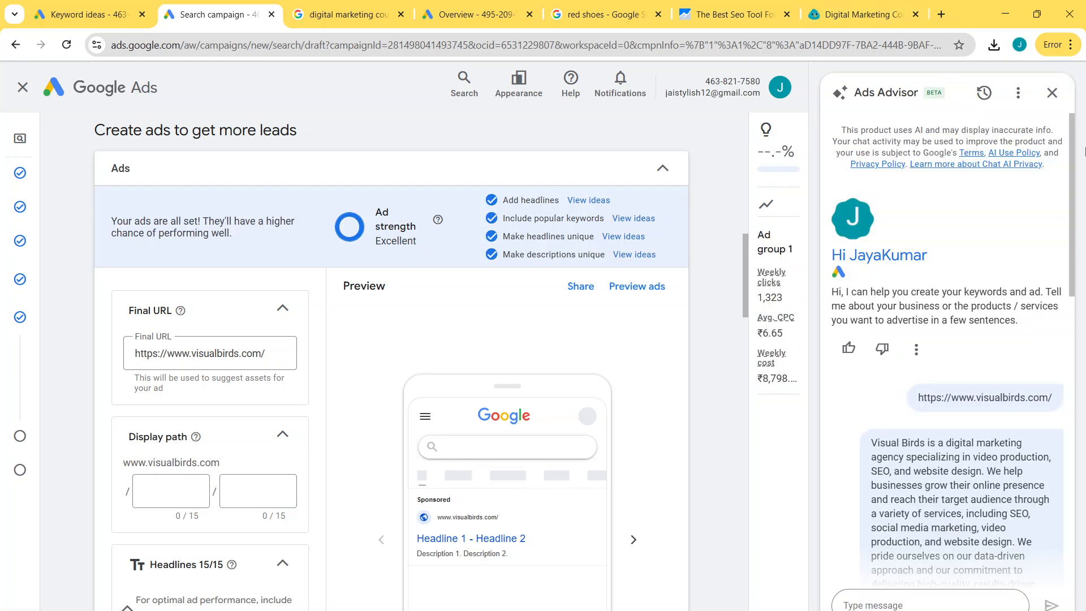
left_click(1052, 92)
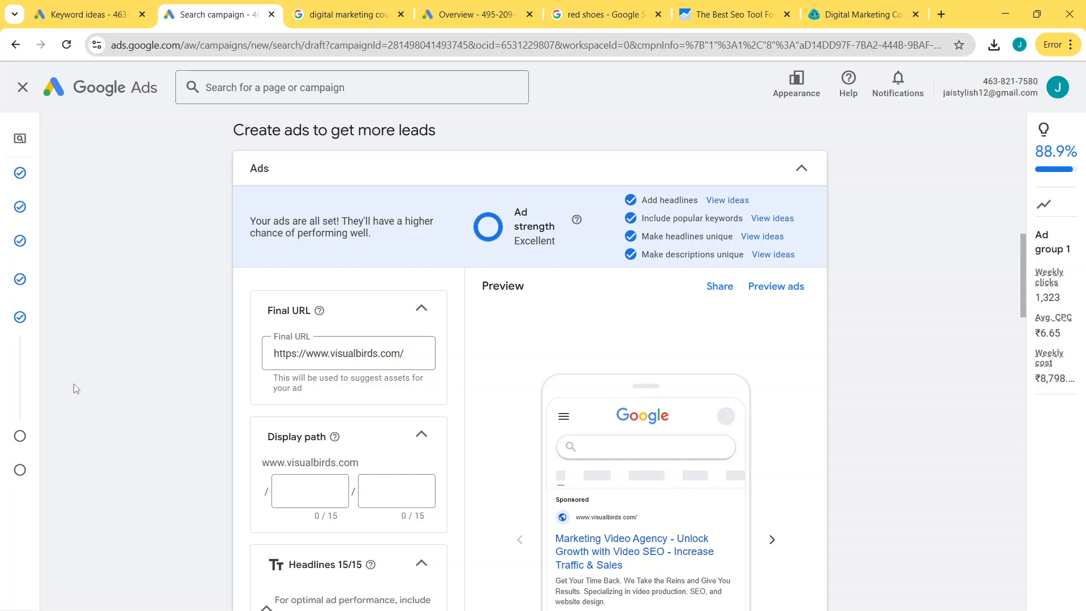
Step: Review the generated keywords, the ad preview, the headlines and the sitelink slots of the new ad
scroll(76, 388, "down", 5)
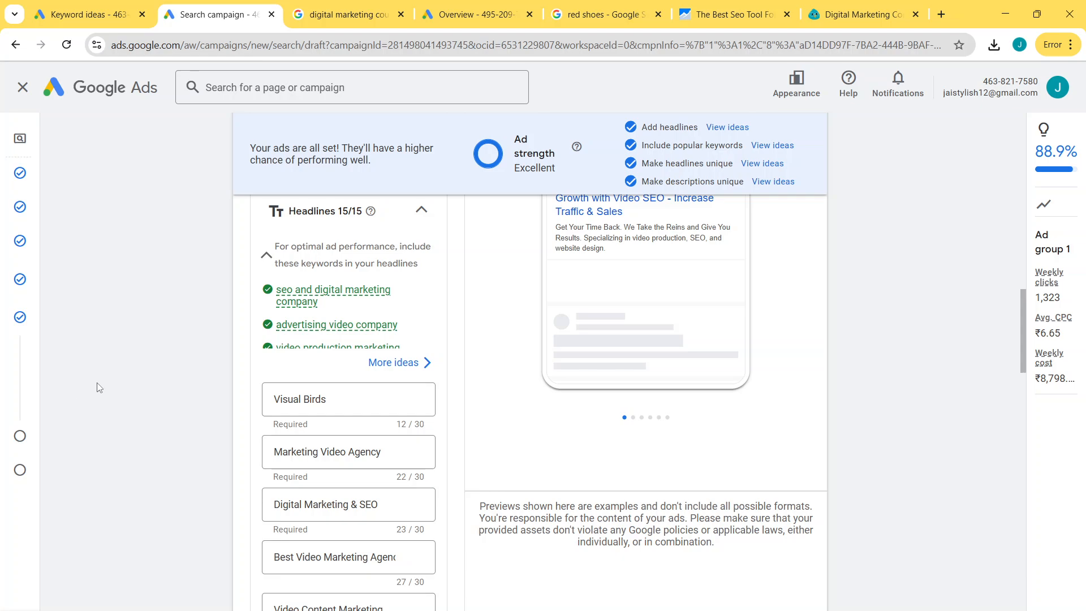
scroll(97, 383, "down", 4)
scroll(102, 395, "up", 4)
scroll(104, 396, "up", 15)
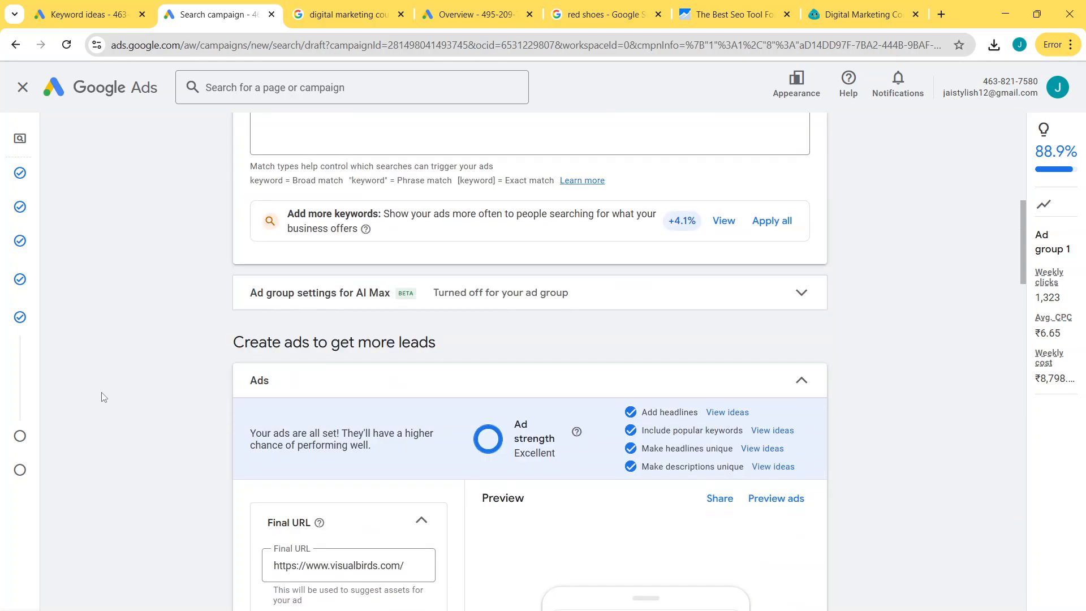
scroll(105, 399, "down", 3)
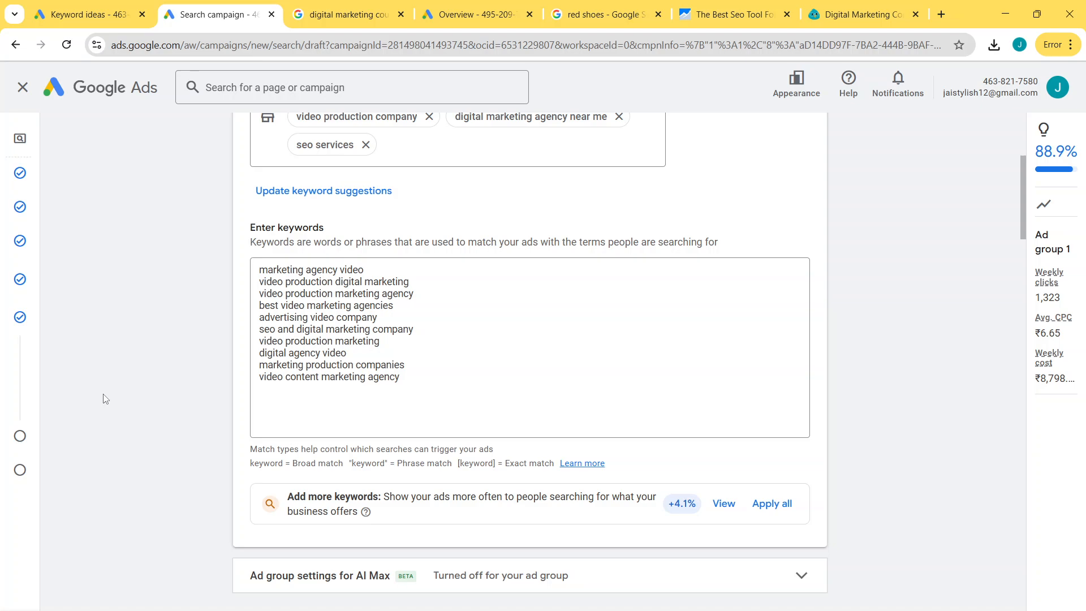
scroll(104, 399, "down", 6)
scroll(104, 403, "down", 3)
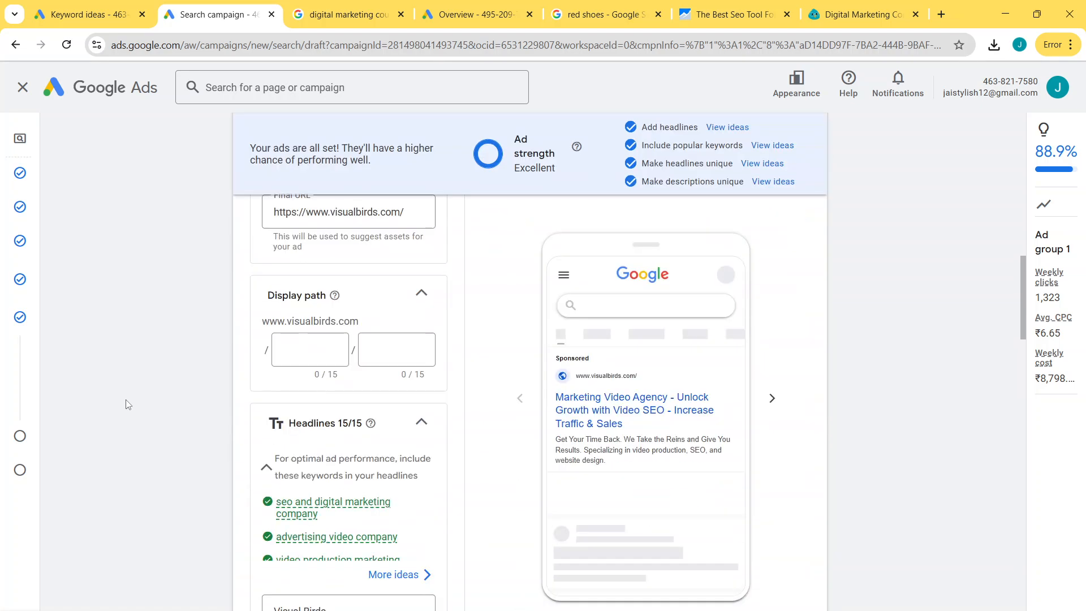
scroll(198, 376, "down", 4)
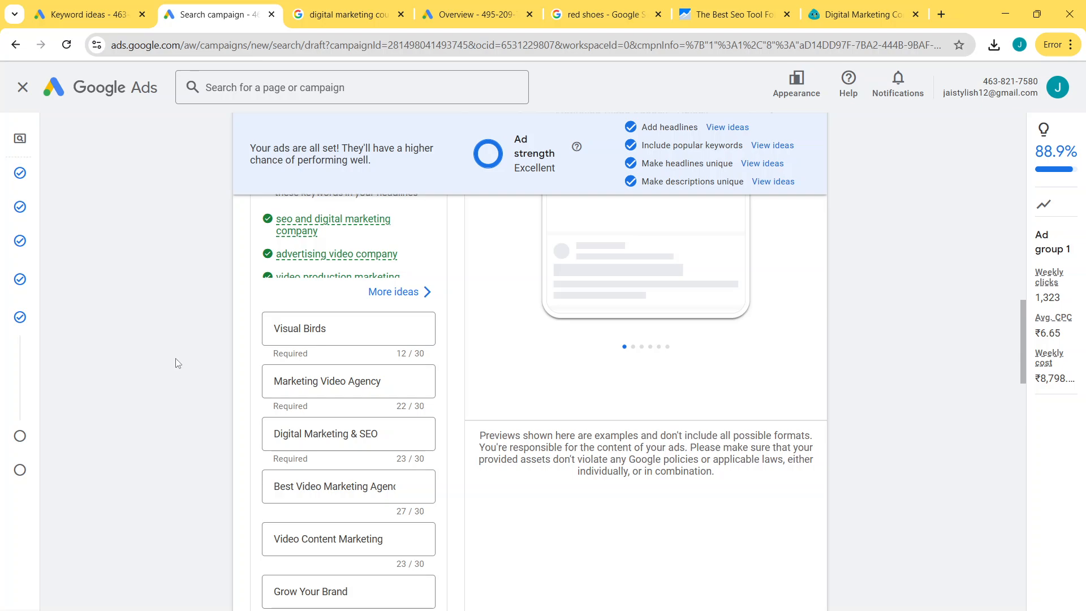
scroll(181, 403, "down", 3)
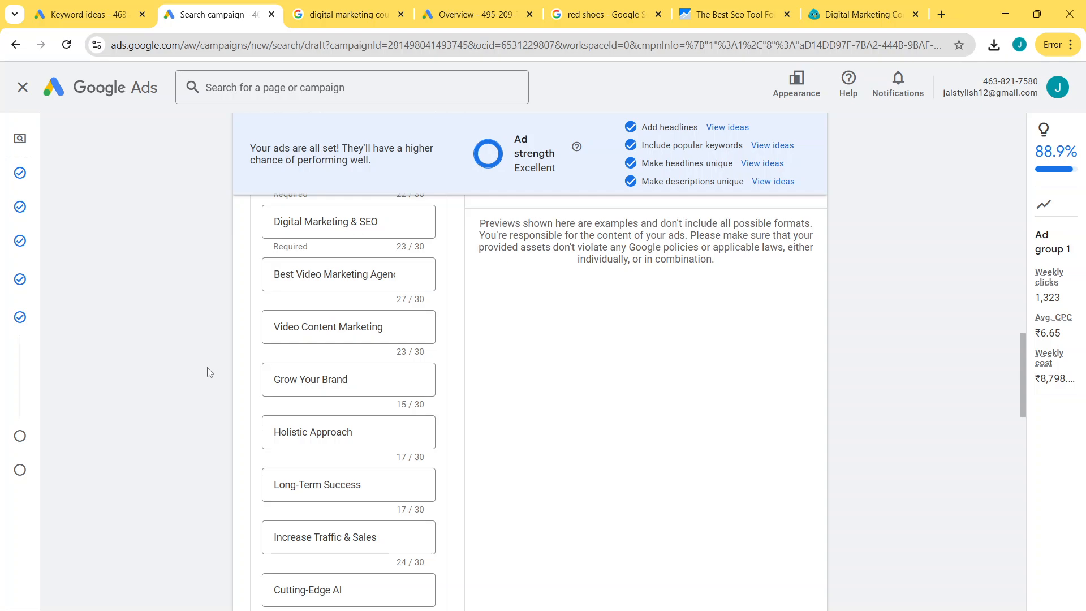
scroll(209, 372, "down", 20)
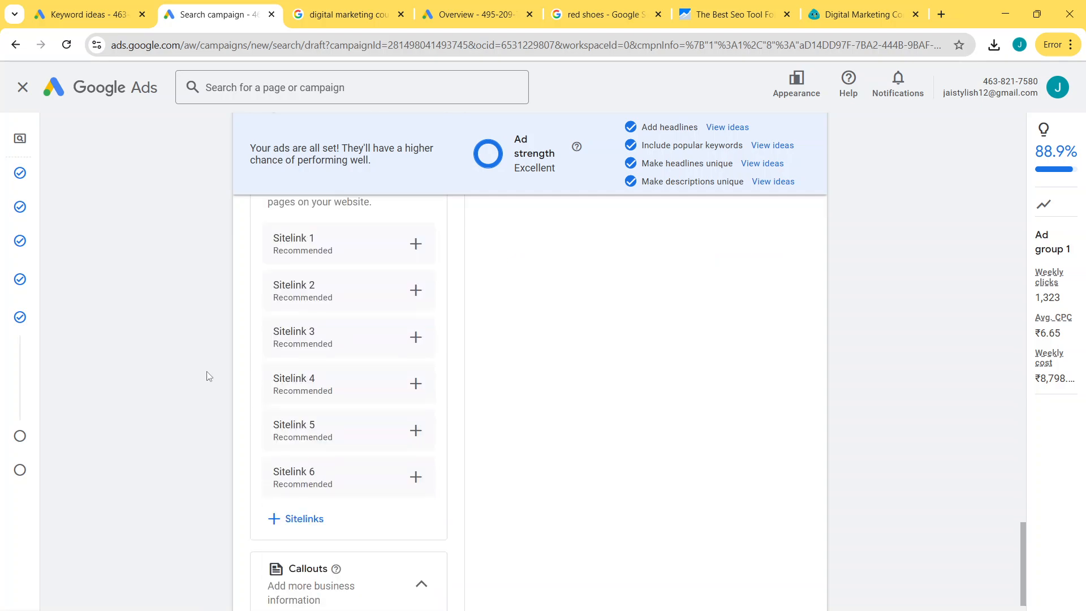
Step: Finish the new ad, continue to the campaign budget and confirm the identity check
scroll(206, 377, "down", 5)
left_click(257, 541)
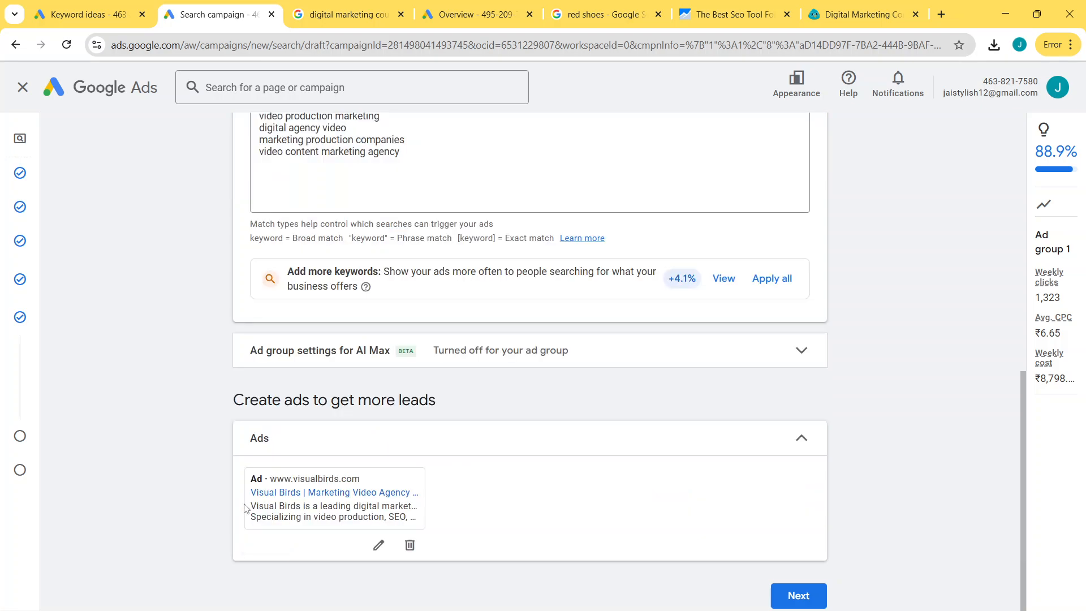
scroll(357, 488, "up", 5)
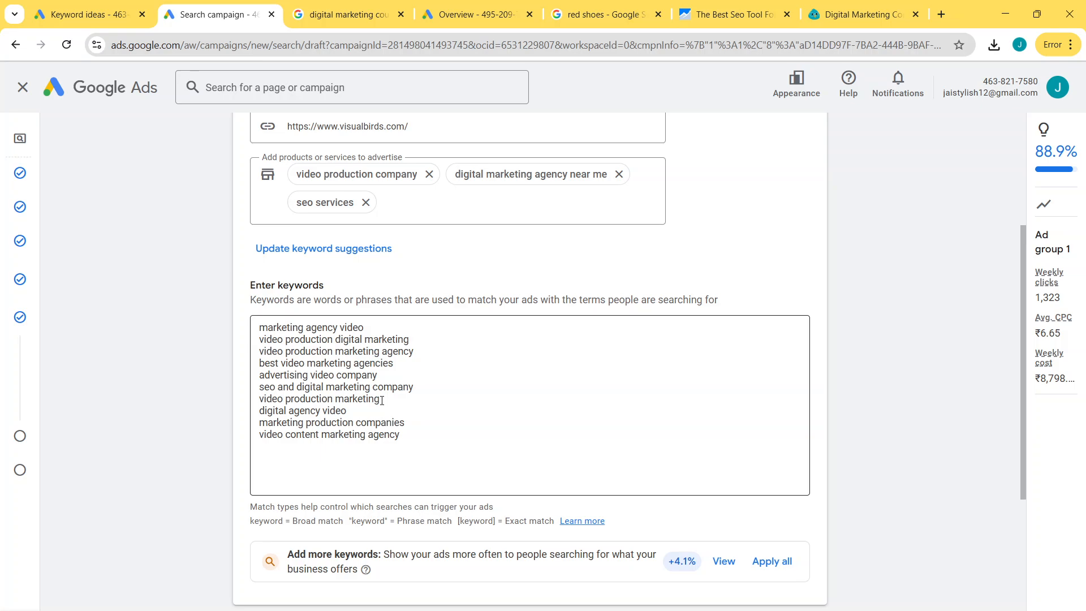
scroll(401, 510, "down", 5)
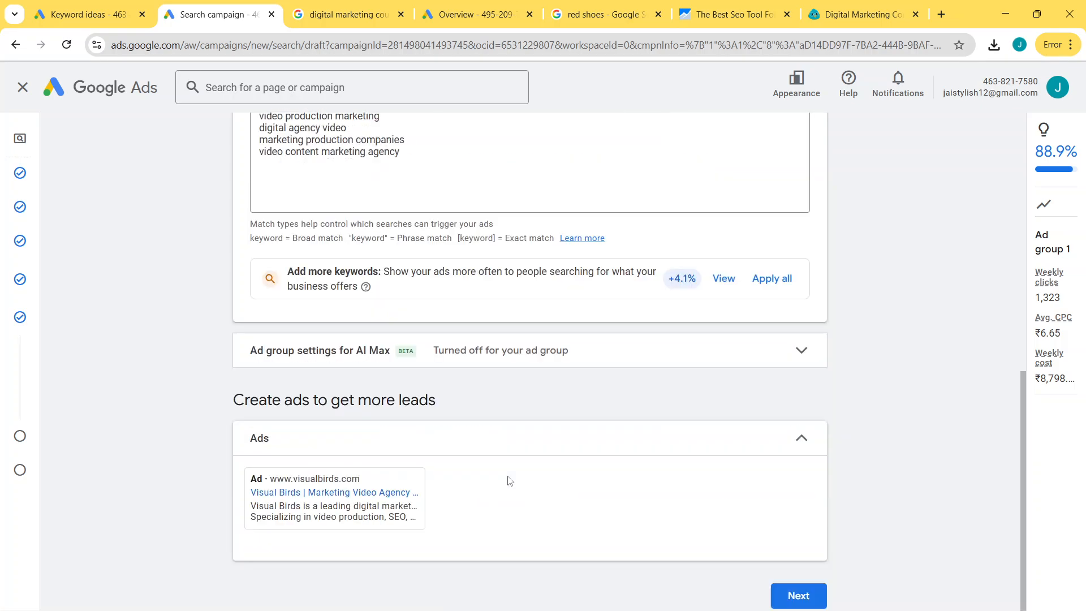
left_click(795, 595)
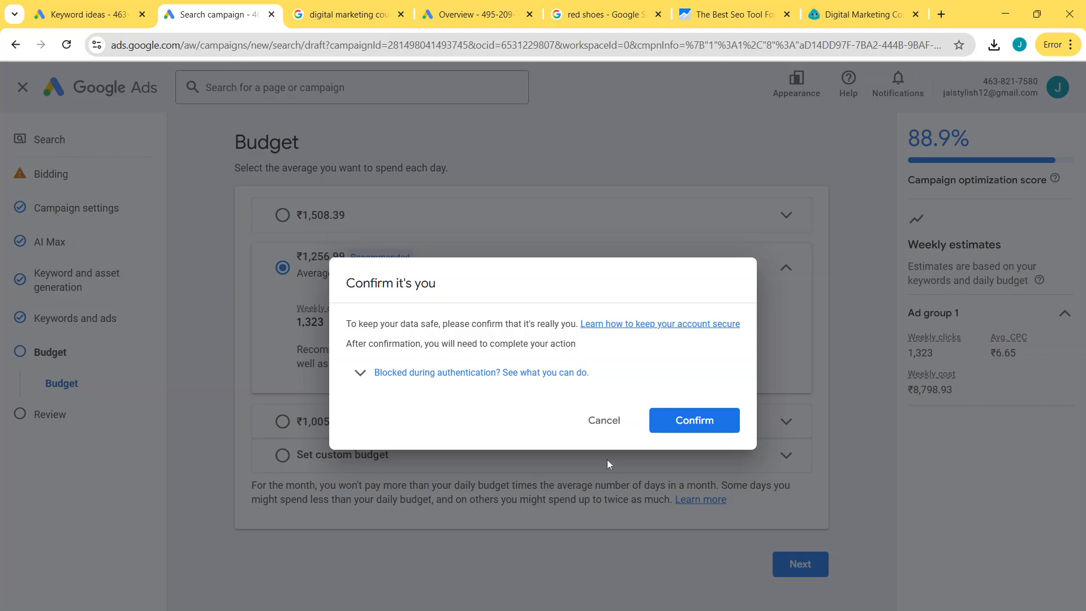
left_click(708, 431)
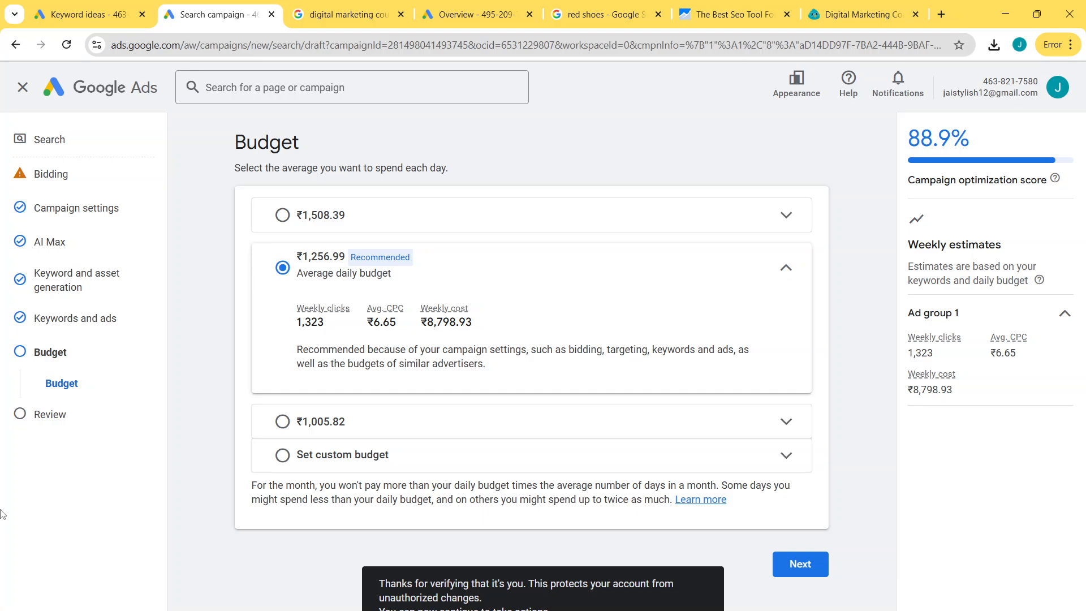
Step: Choose a custom average daily budget of ₹1000 and check the explanation of the weekly clicks estimate
left_click(357, 457)
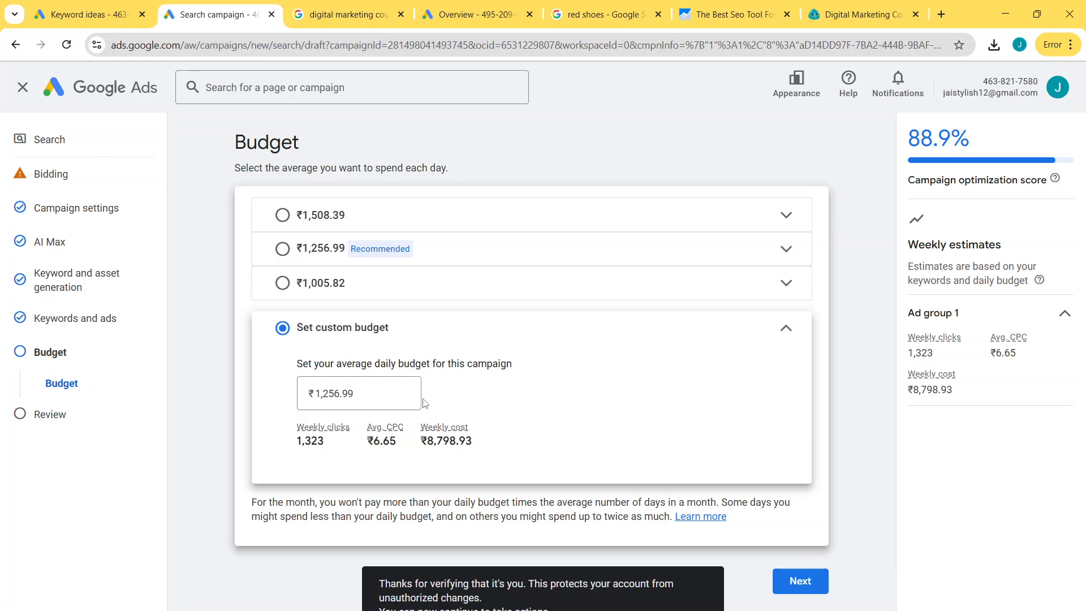
type("1")
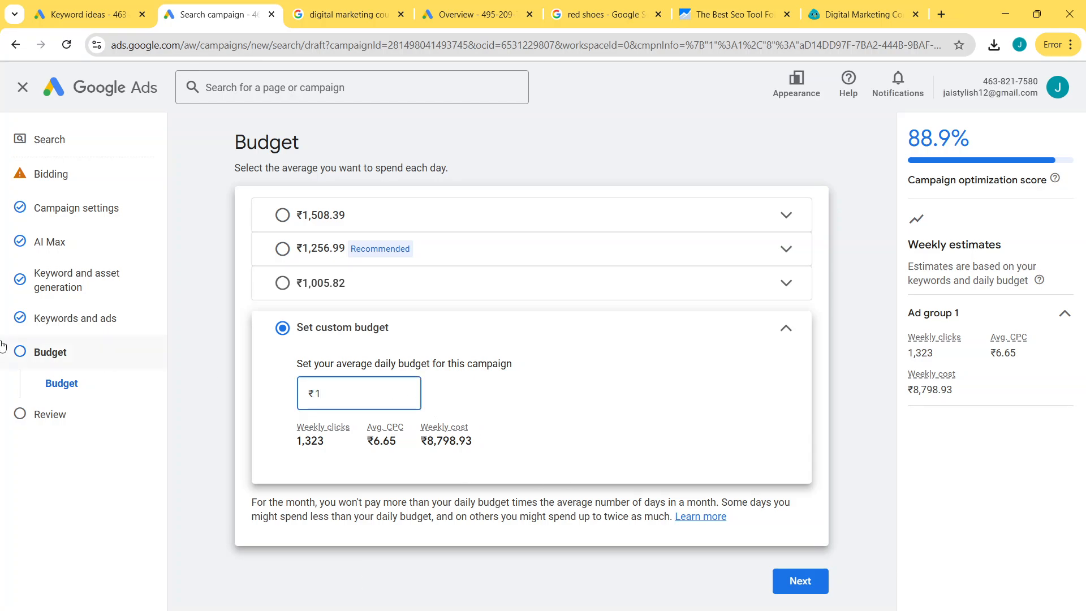
type("000")
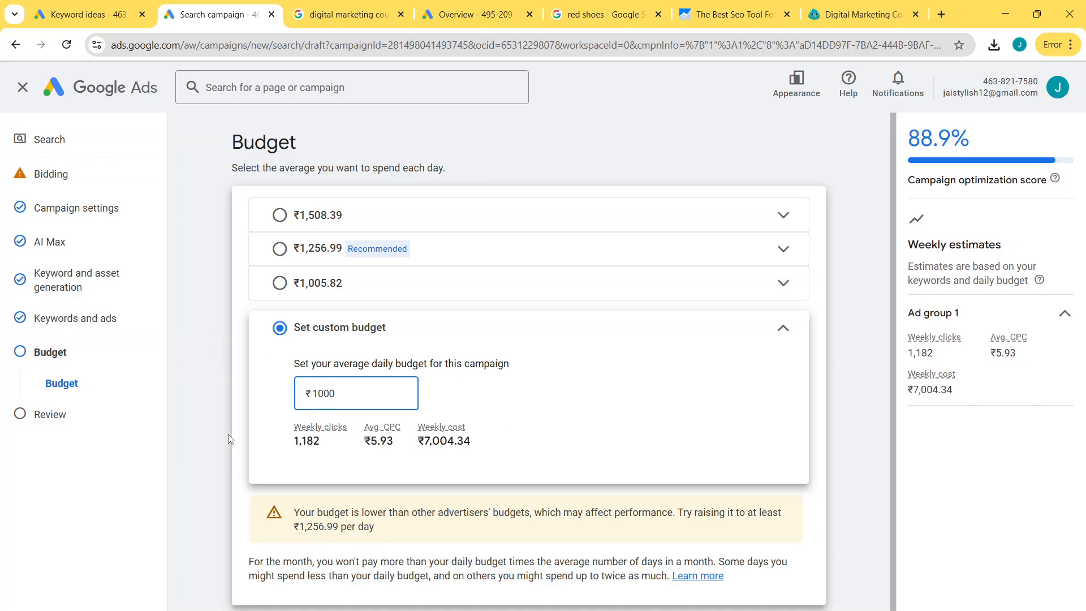
scroll(570, 436, "down", 1)
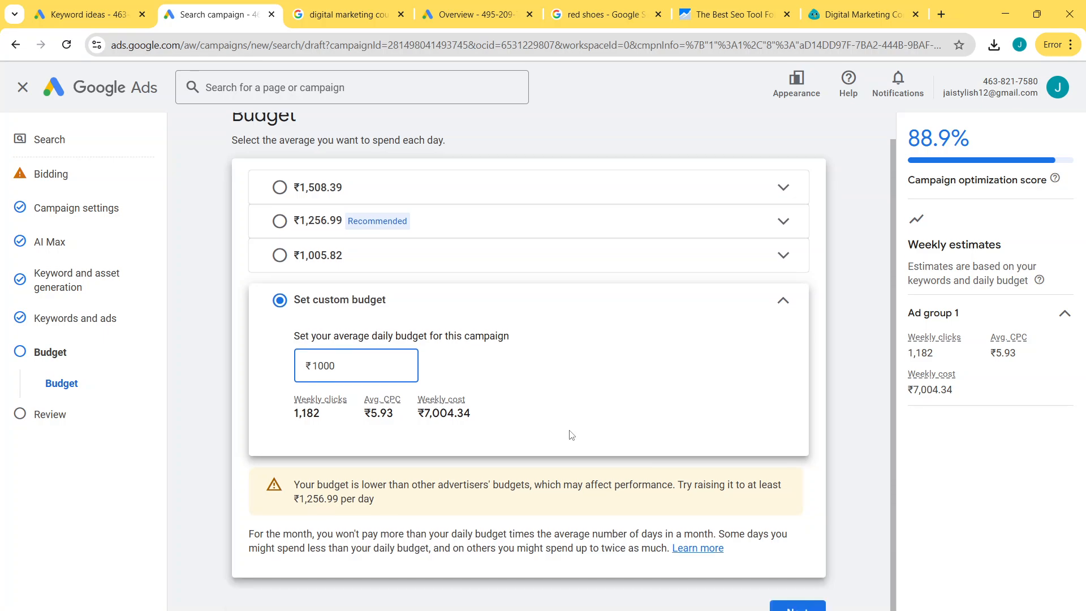
mouse_move(310, 400)
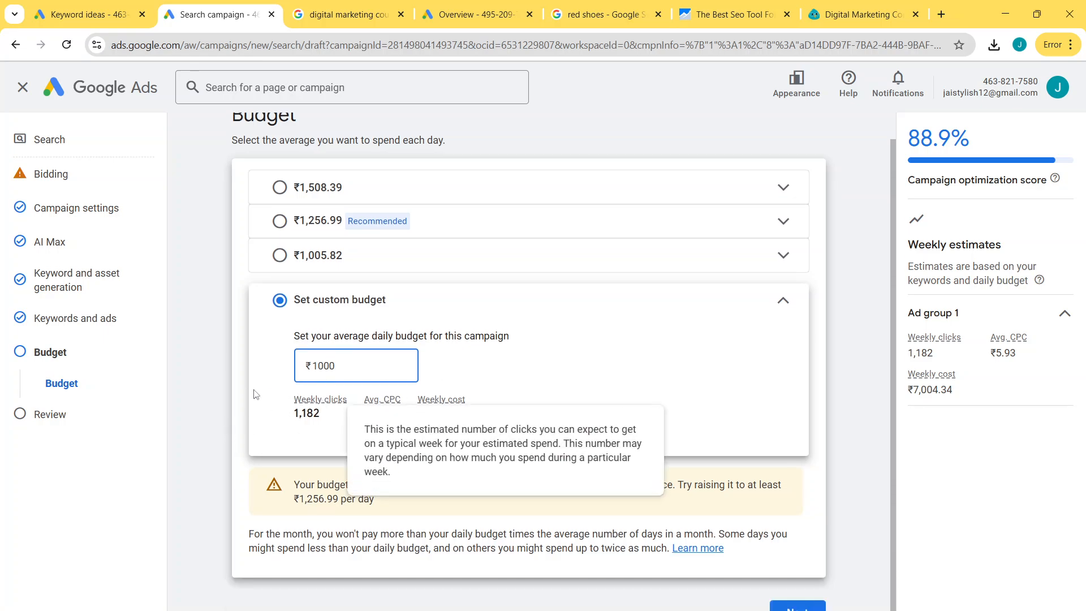
Step: Set the custom average daily budget to ₹1 and continue to the campaign review
double_click(400, 369)
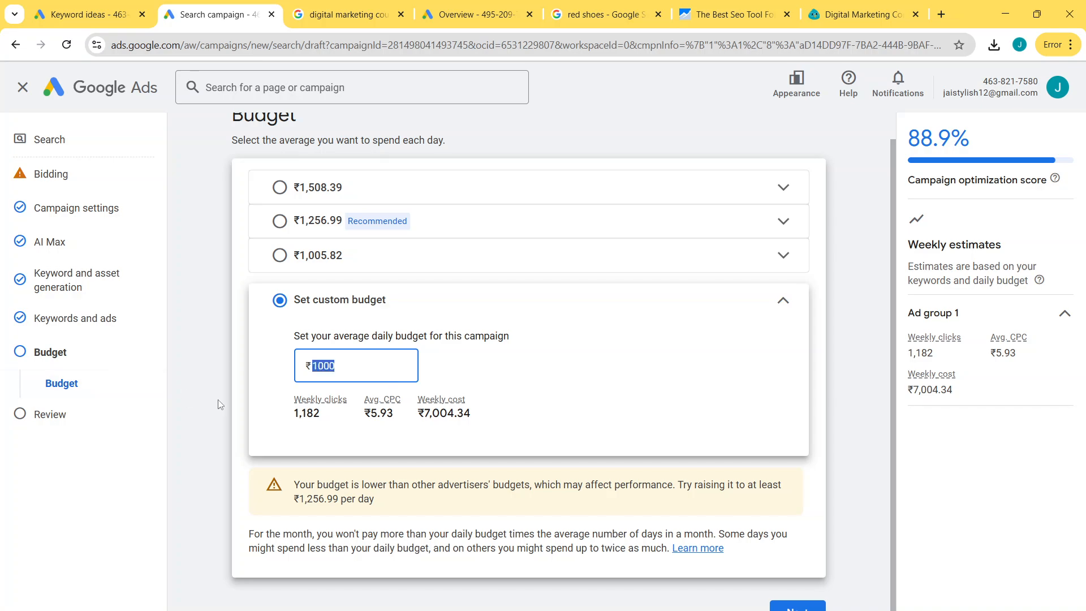
type("1")
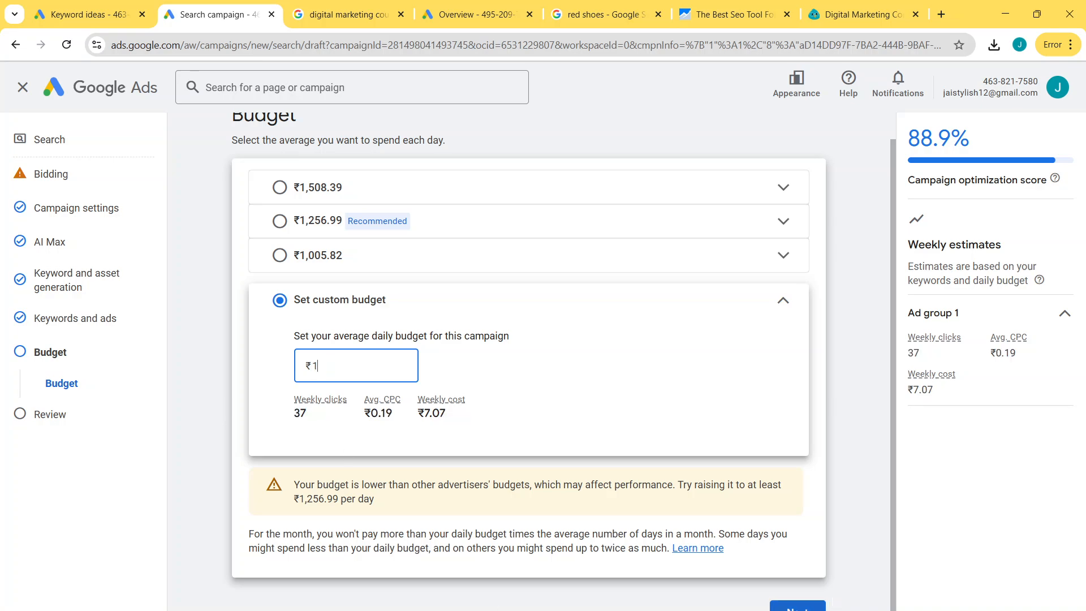
left_click(801, 606)
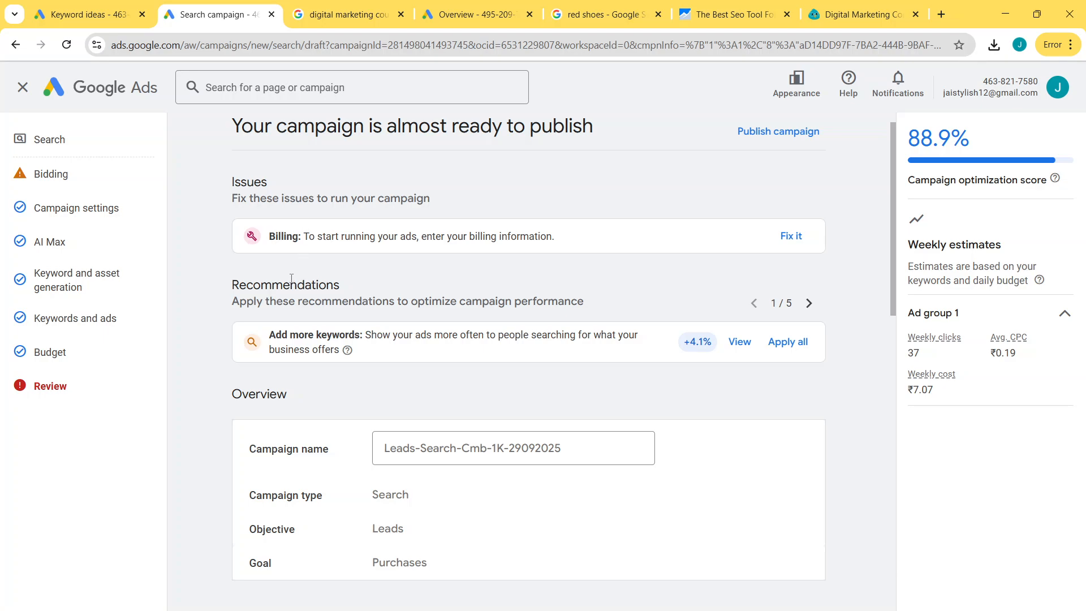
Step: Look through the campaign summary down to the budget and publish the campaign despite its missing information
scroll(293, 279, "down", 10)
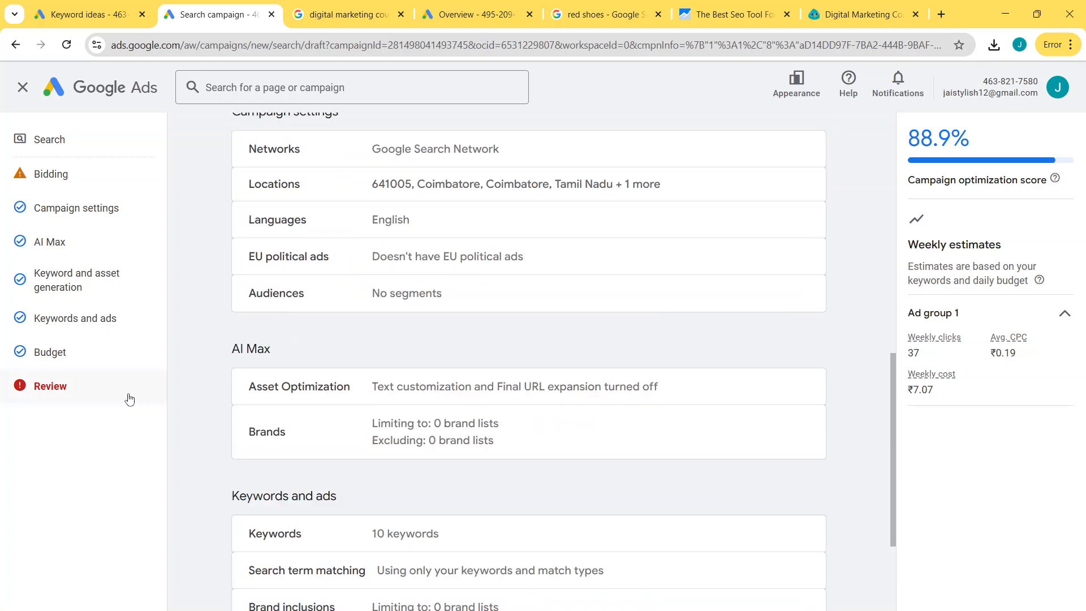
scroll(560, 456, "down", 5)
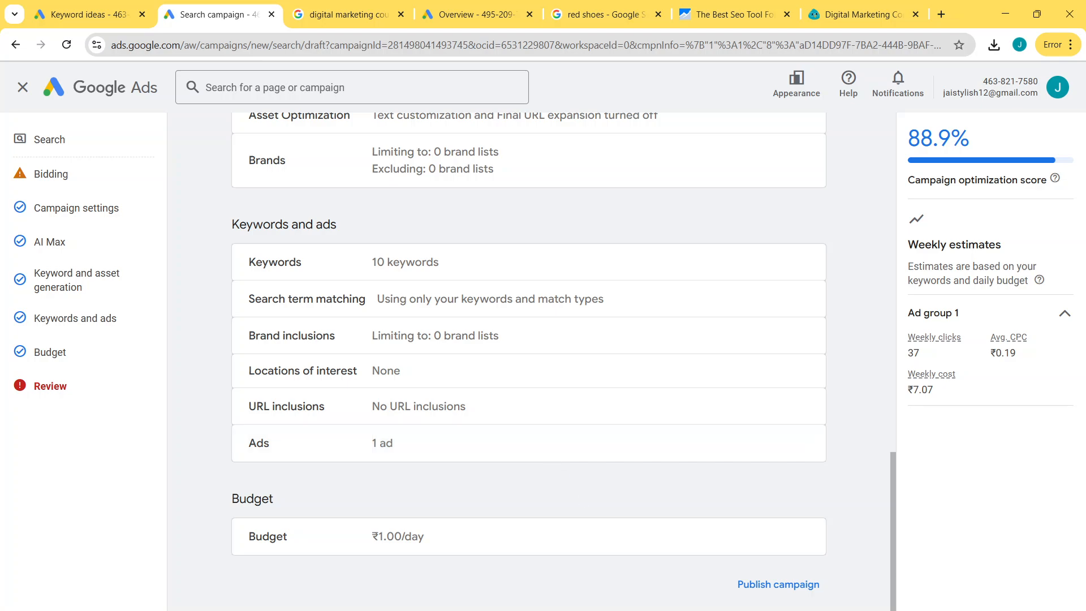
left_click(787, 587)
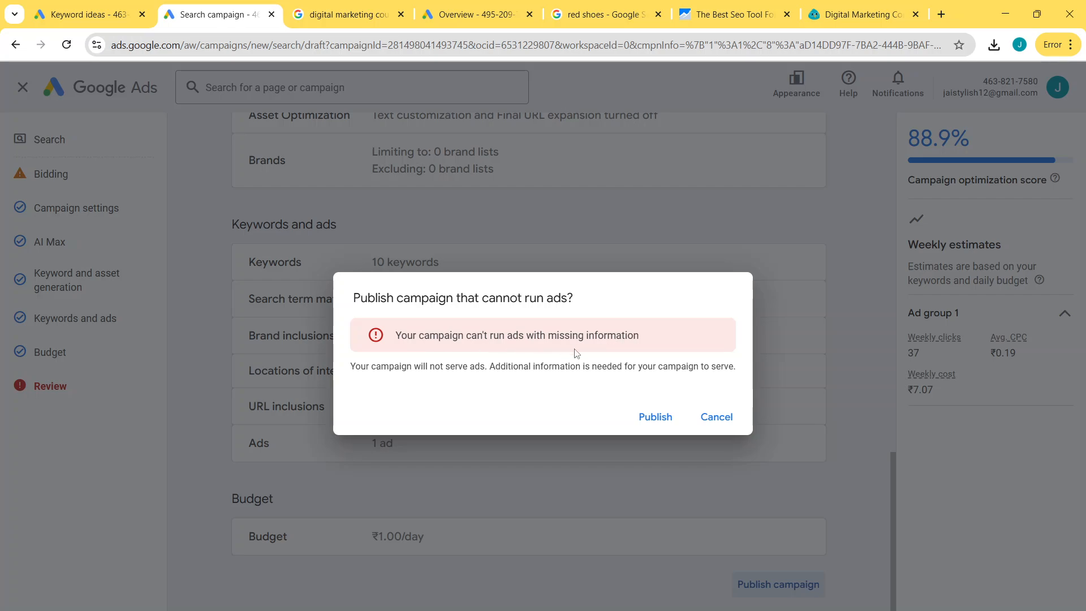
left_click(653, 419)
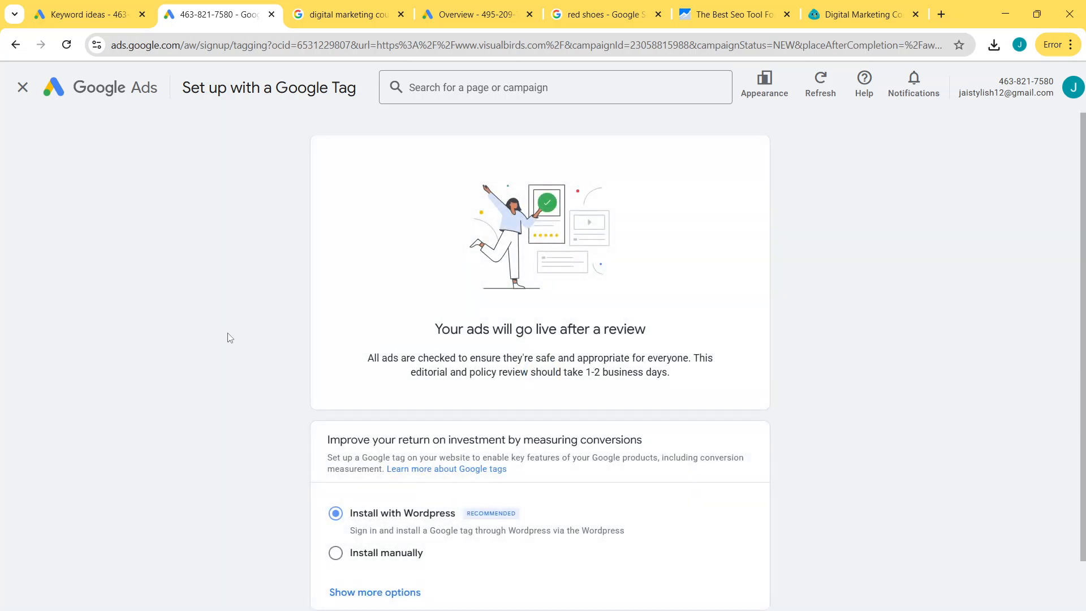
Step: Choose manual installation for the Google tag and test its installation on the website
scroll(295, 221, "down", 2)
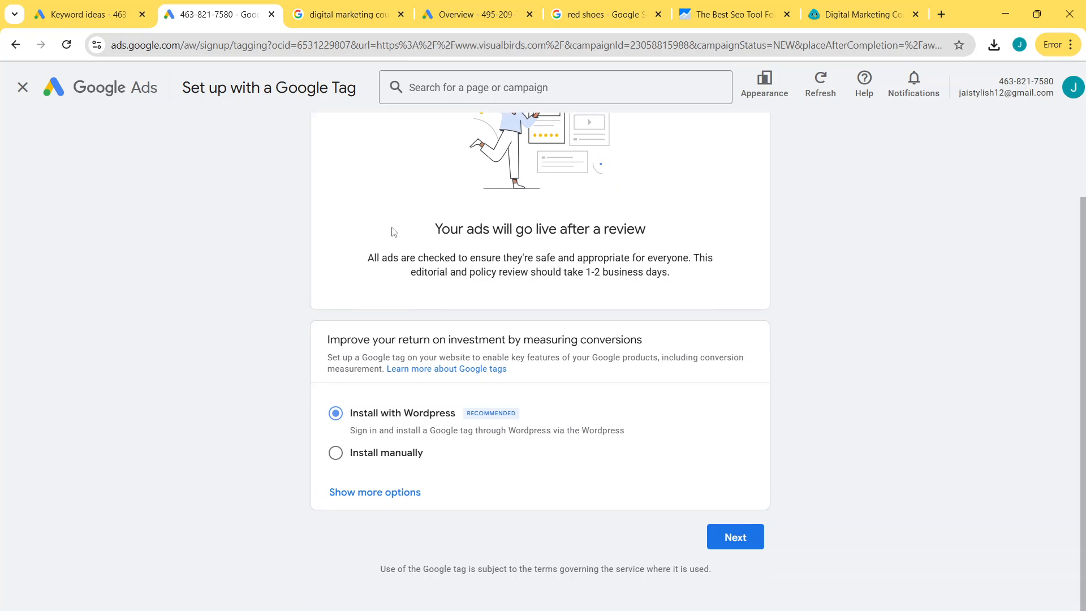
scroll(394, 232, "up", 2)
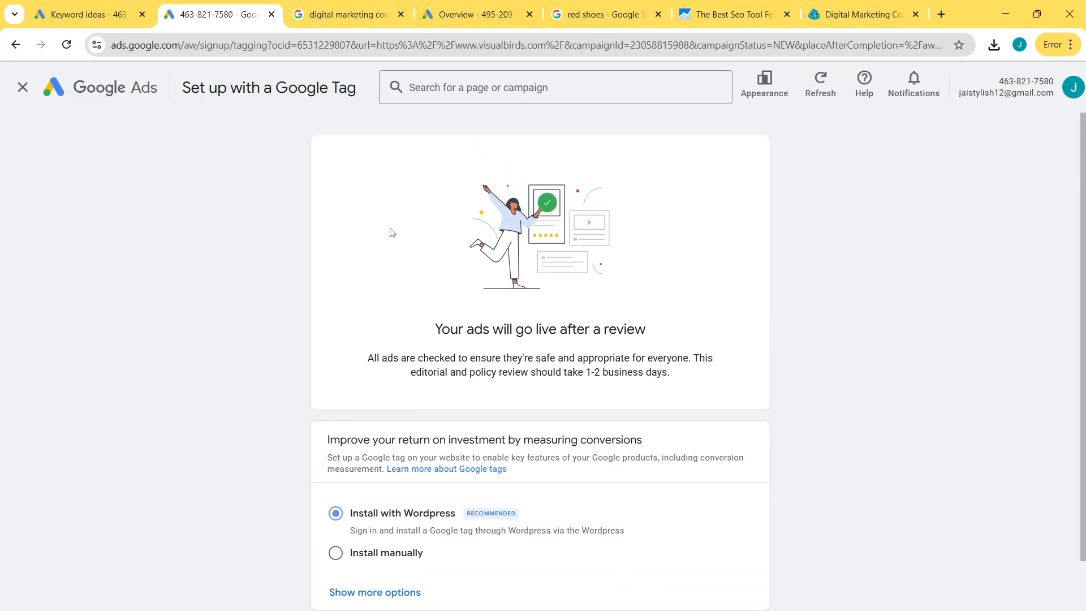
left_click(382, 557)
scroll(238, 476, "down", 6)
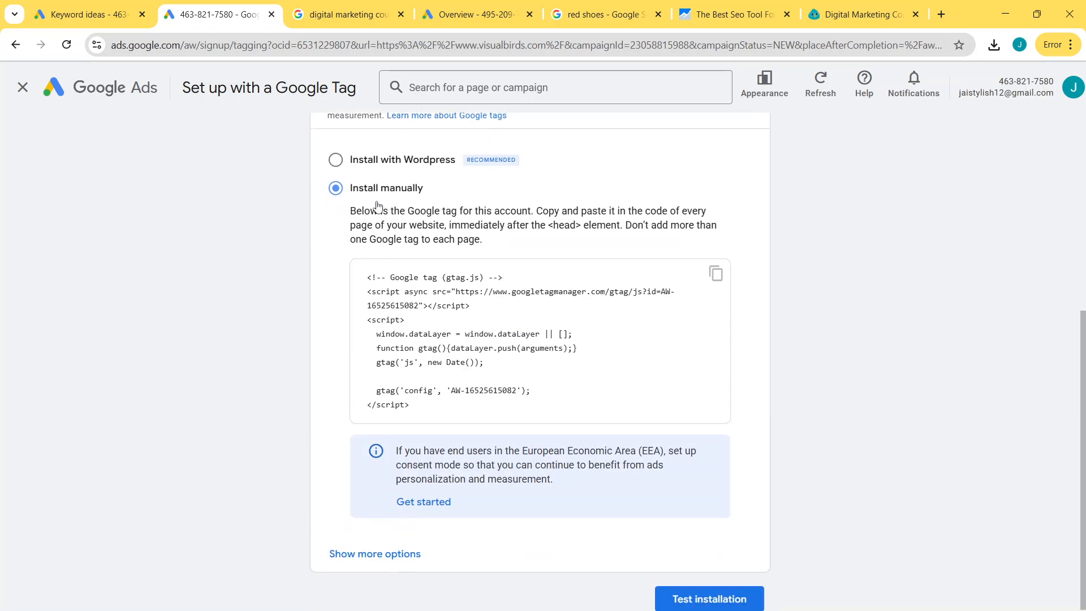
scroll(378, 207, "down", 1)
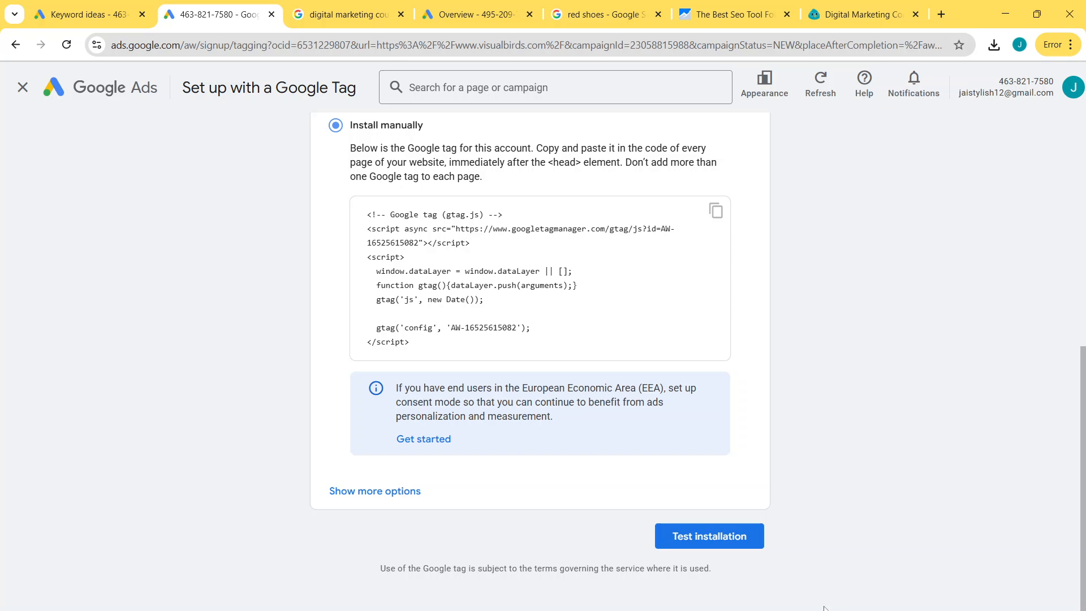
left_click(702, 551)
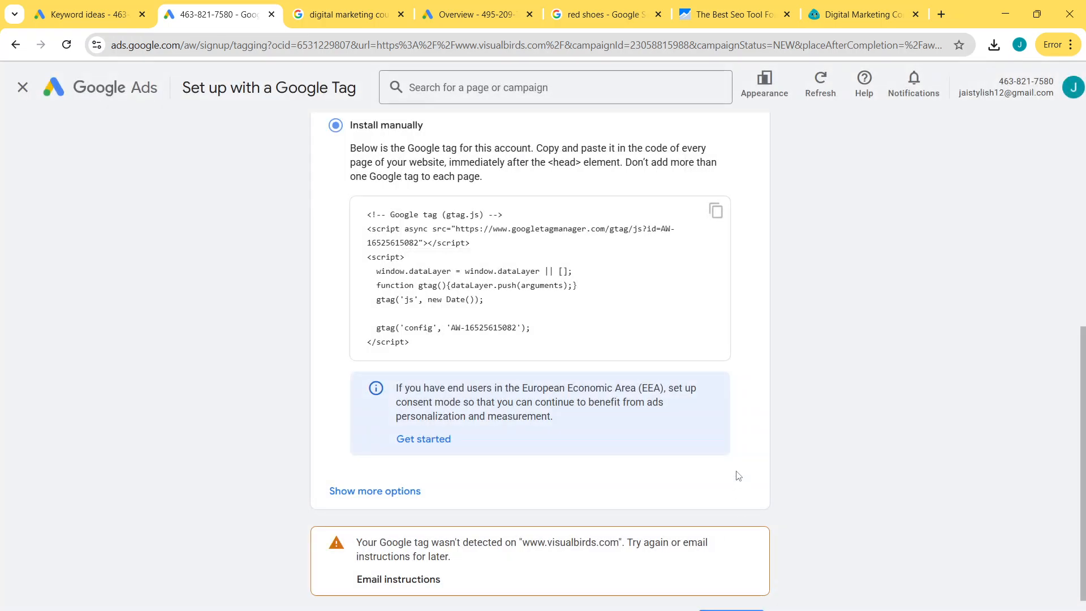
Step: Look over the Google tag instructions, postpone the tag installation and confirm doing it later
scroll(735, 476, "down", 2)
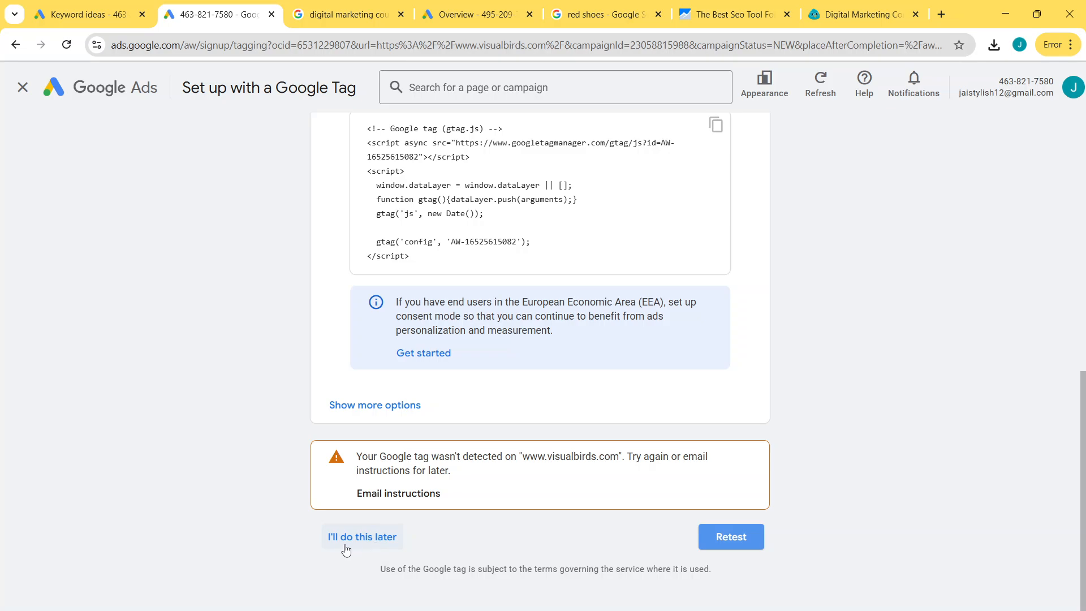
scroll(150, 580, "up", 5)
scroll(150, 582, "down", 3)
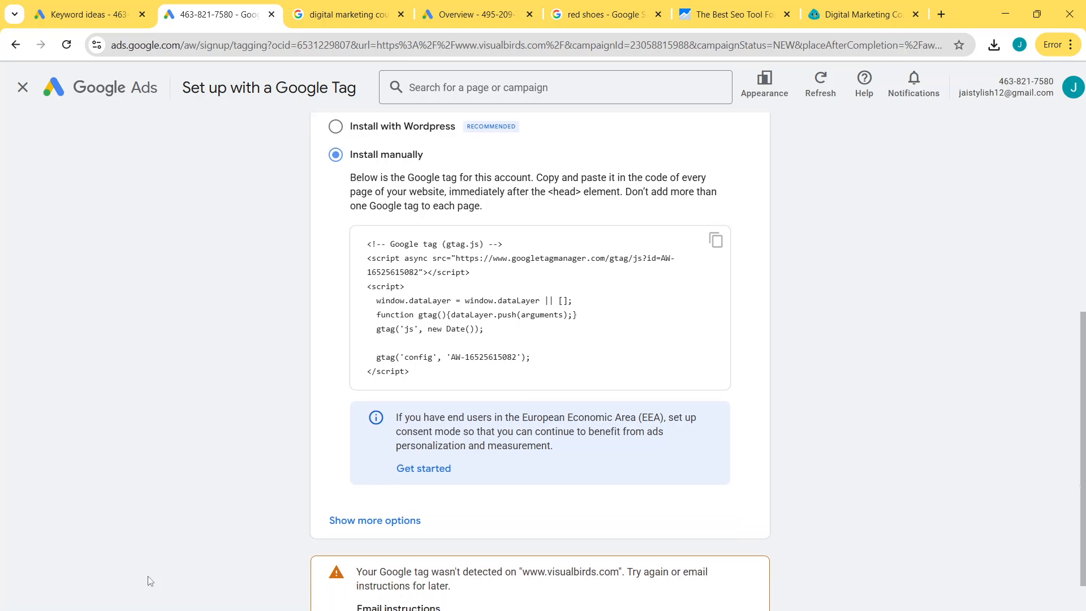
scroll(150, 581, "down", 2)
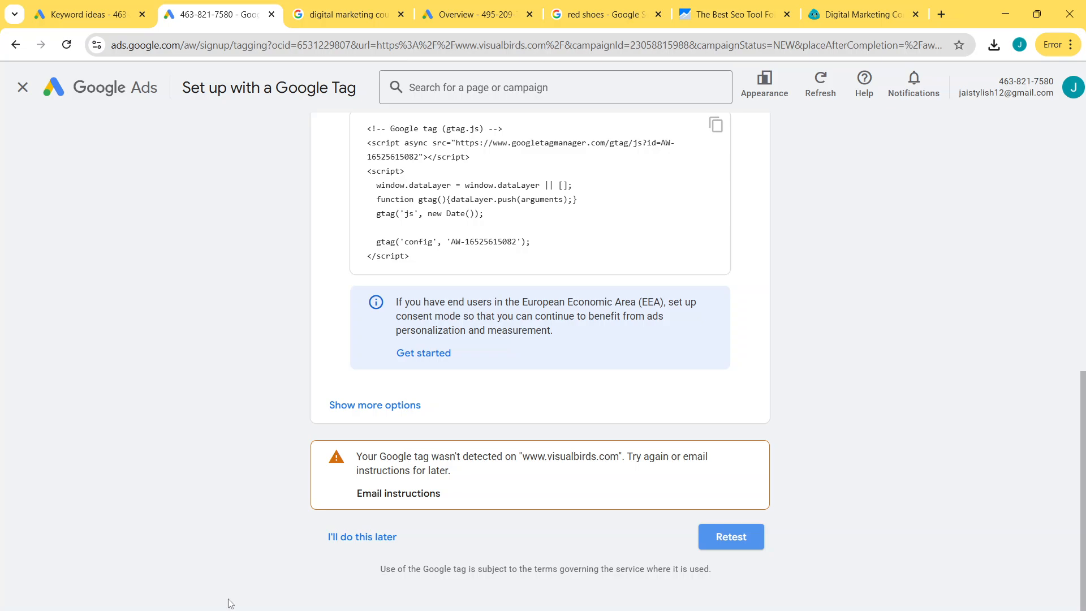
left_click(359, 548)
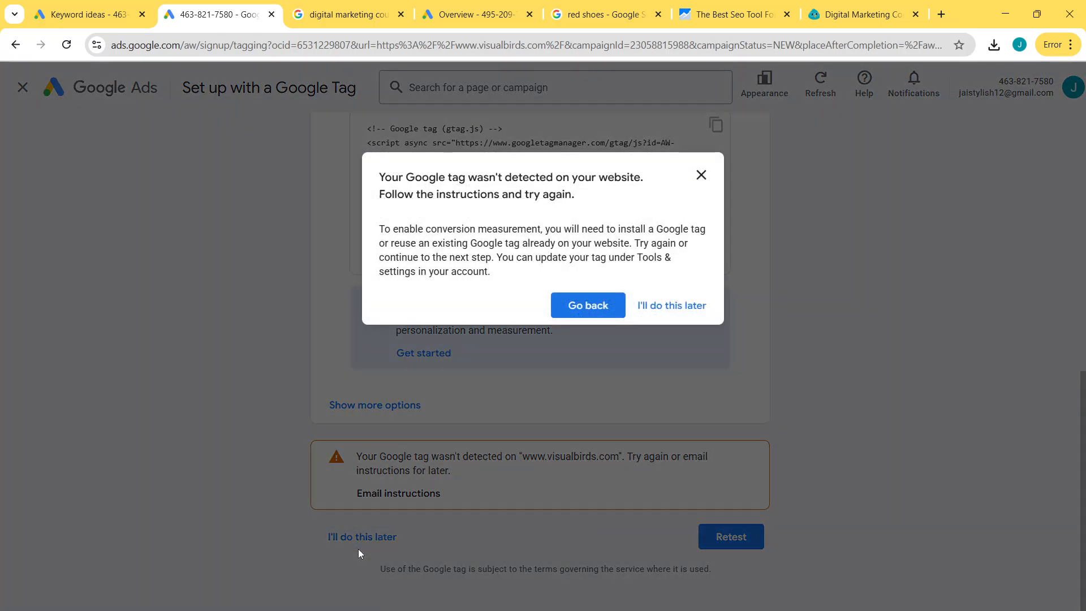
left_click(672, 305)
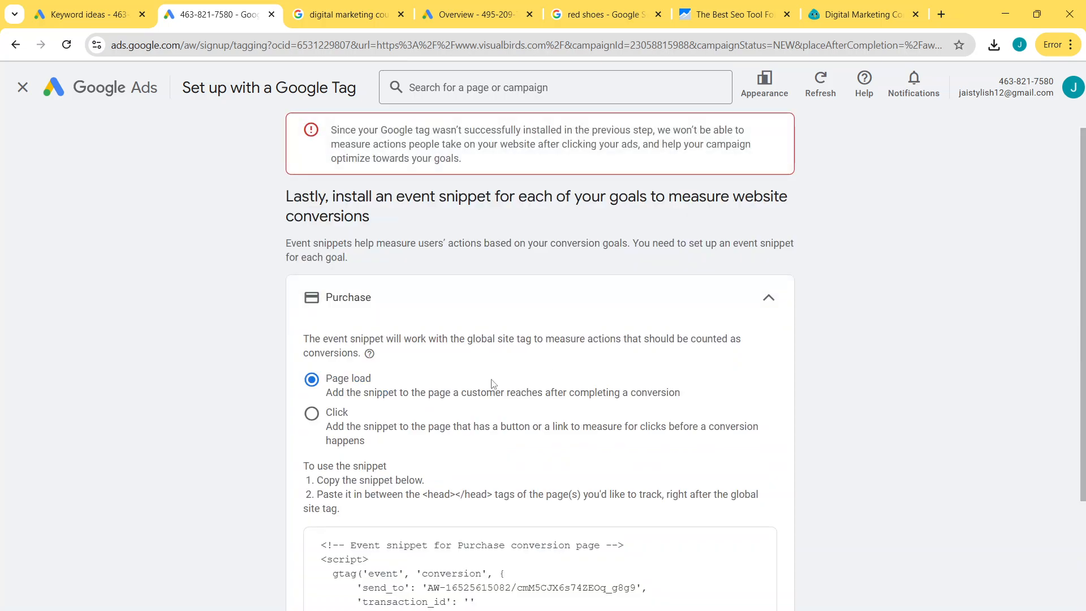
Step: Skip the Purchase event snippet and continue to the account, leaving the Google tag setup for later
scroll(215, 401, "down", 3)
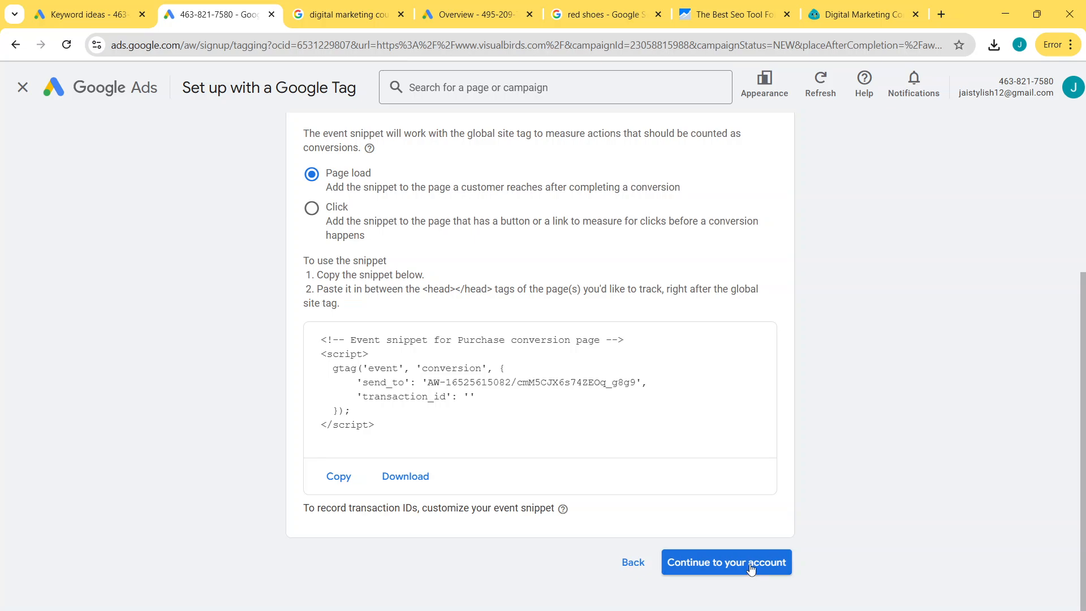
left_click(774, 566)
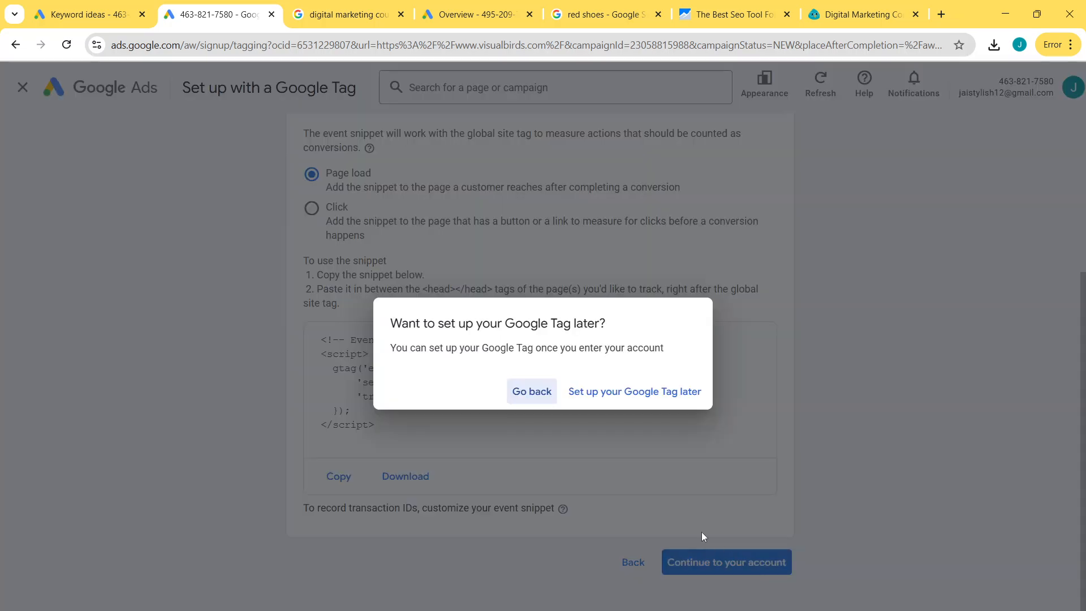
left_click(668, 400)
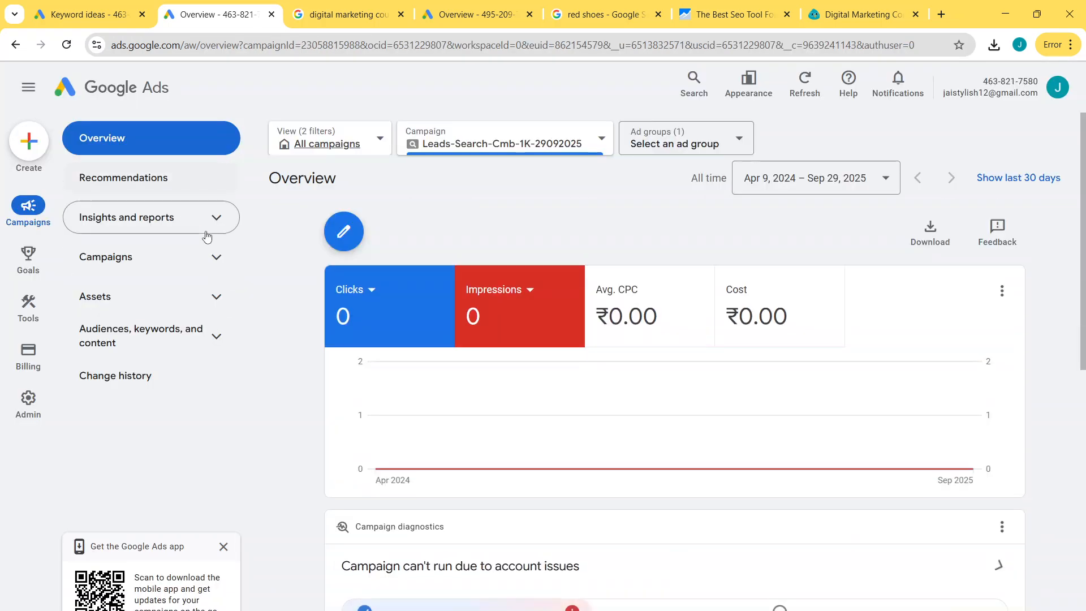
Step: Open the campaigns list, hide the billing alert and examine the entry of the published Leads-Search-Cmb-1K-29092025 campaign
left_click(115, 259)
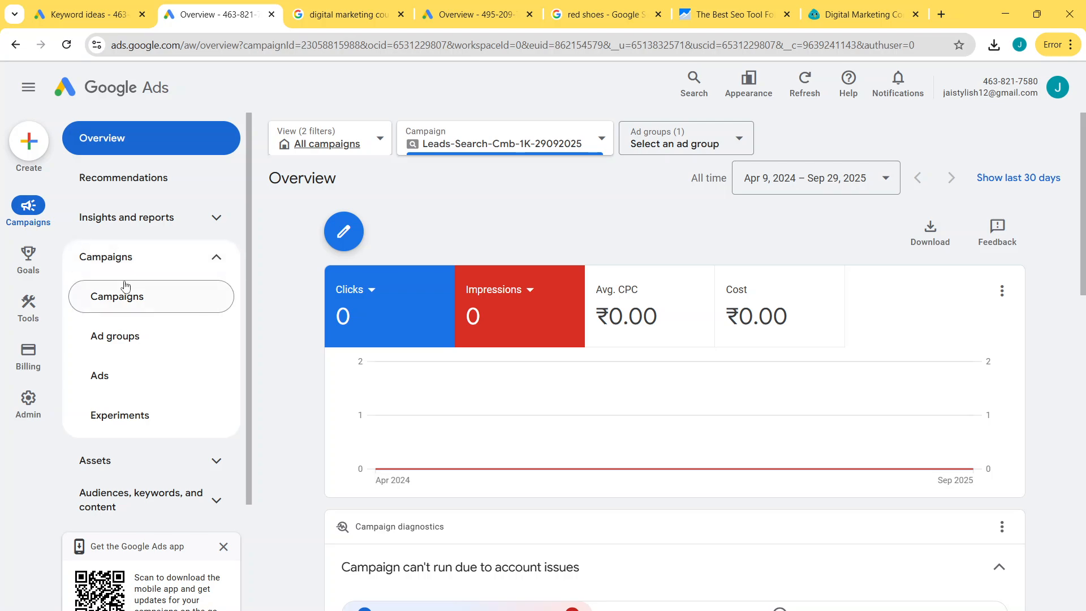
left_click(125, 286)
scroll(433, 456, "down", 1)
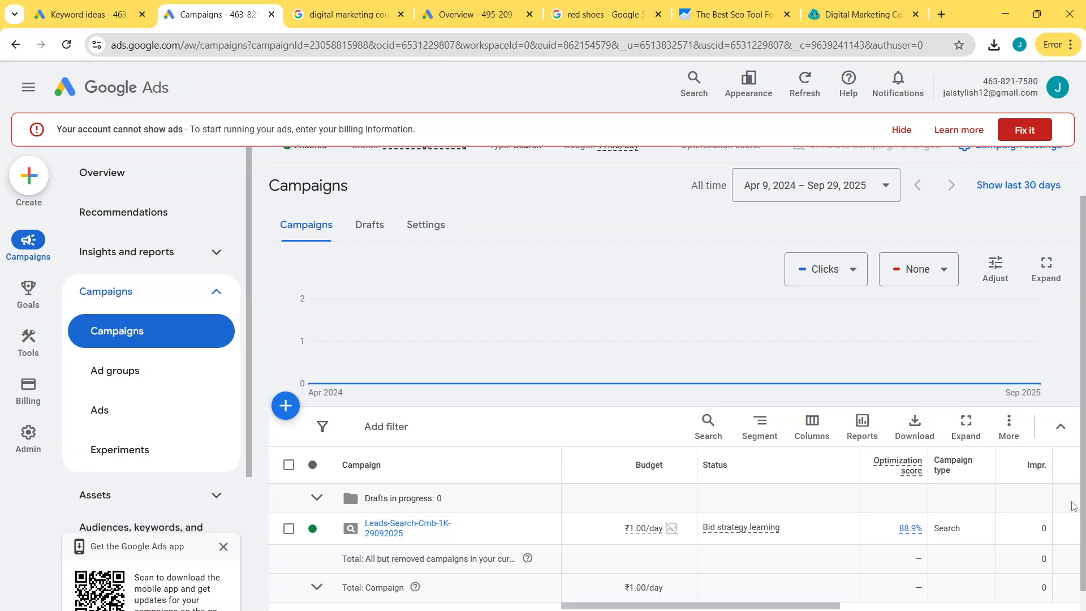
left_click(902, 130)
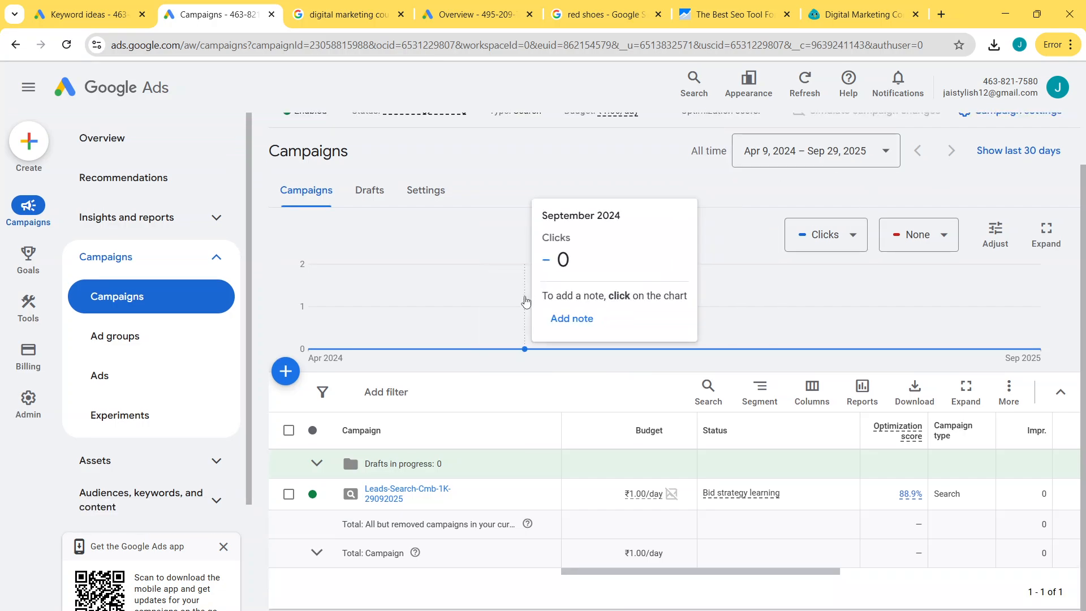
scroll(566, 317, "down", 1)
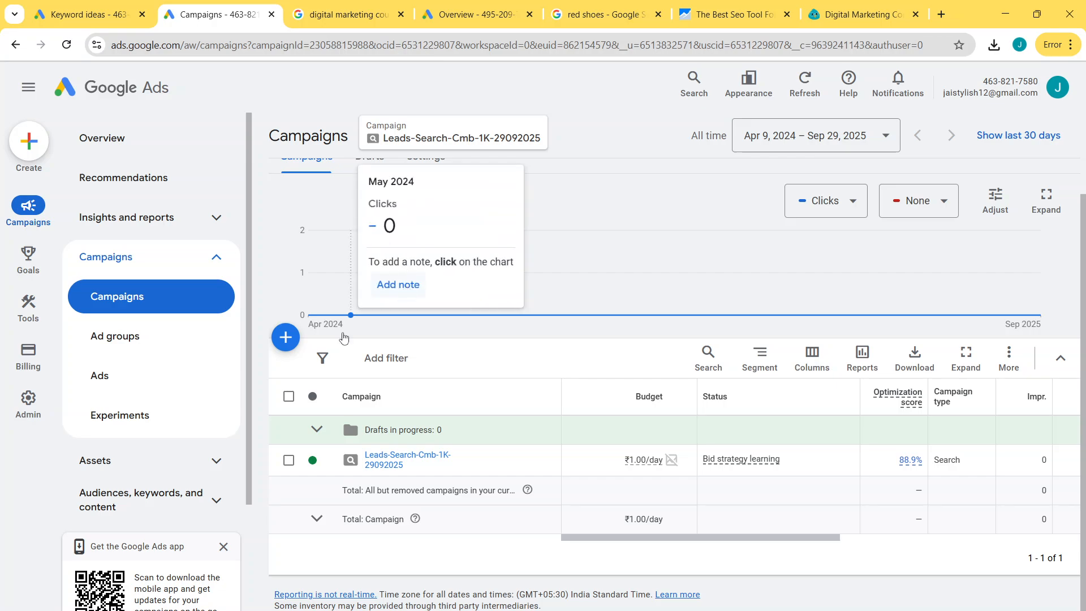
scroll(461, 238, "up", 2)
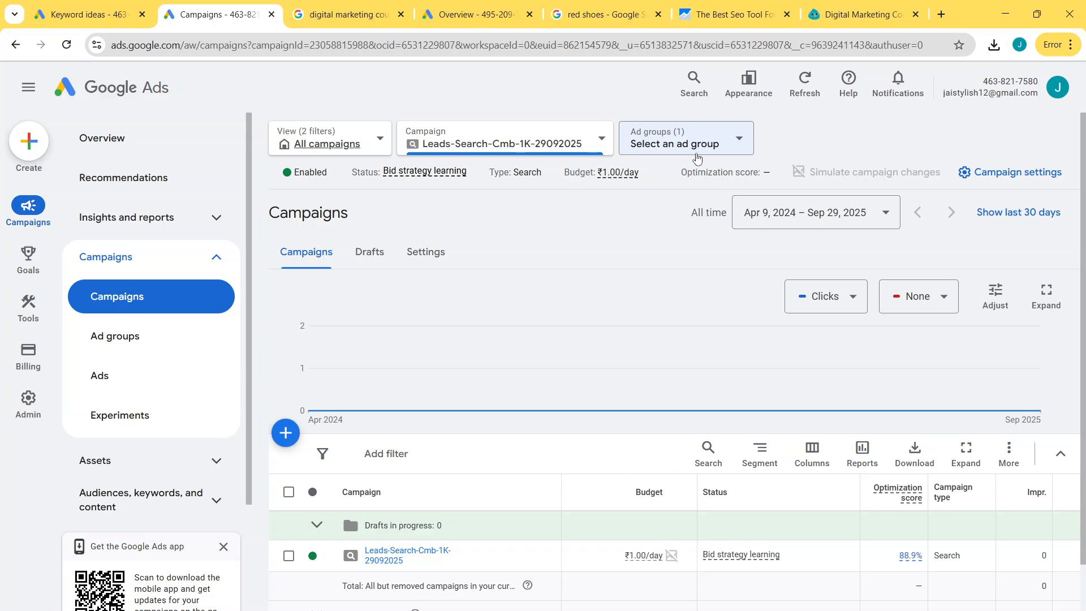
Step: Open the Leads-Search-Cmb-1K-29092025 campaign's ad groups and look up the Institute Coimbatore keyword group on the SEO Scout page
left_click(381, 561)
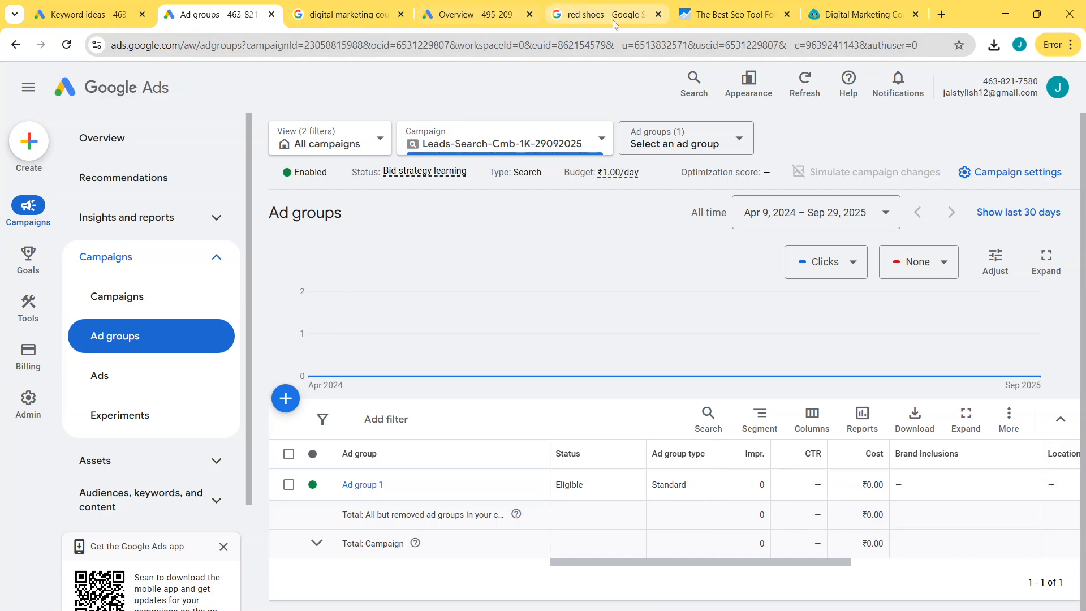
left_click(715, 19)
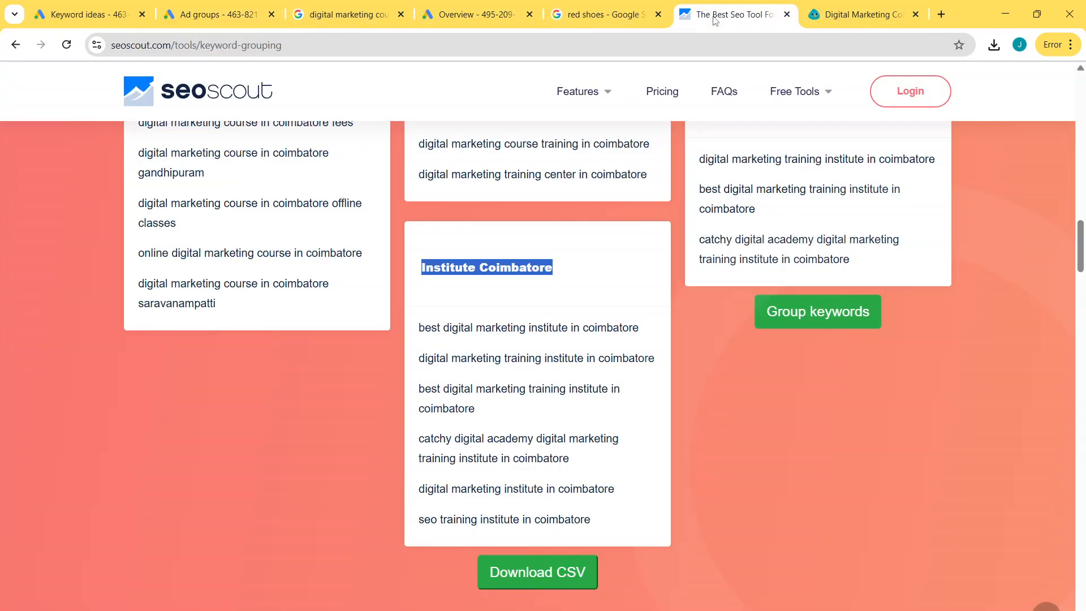
left_click(453, 267)
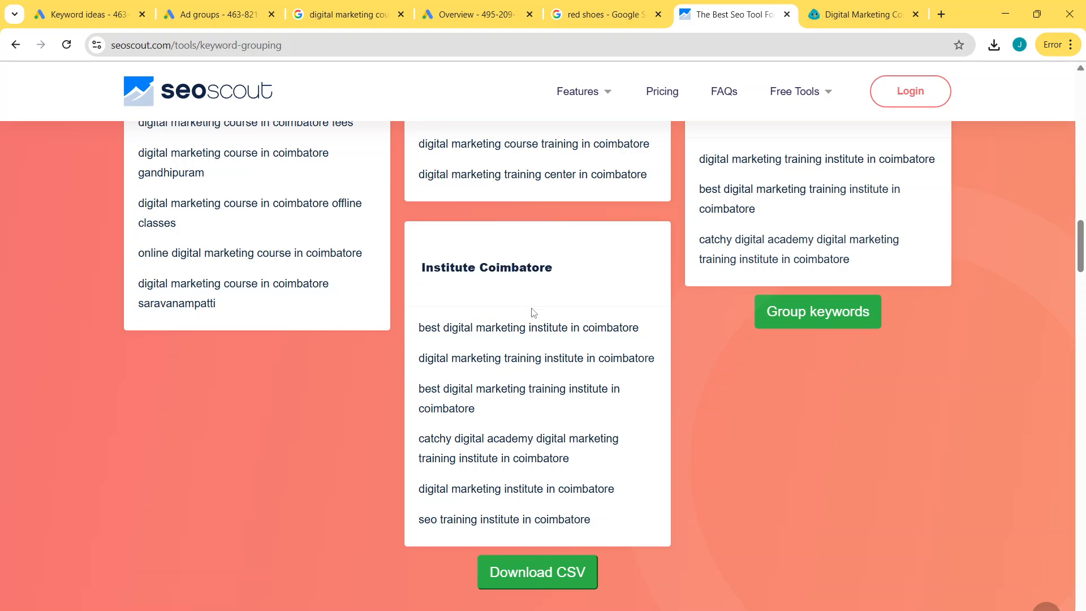
left_click_drag(582, 275, 478, 273)
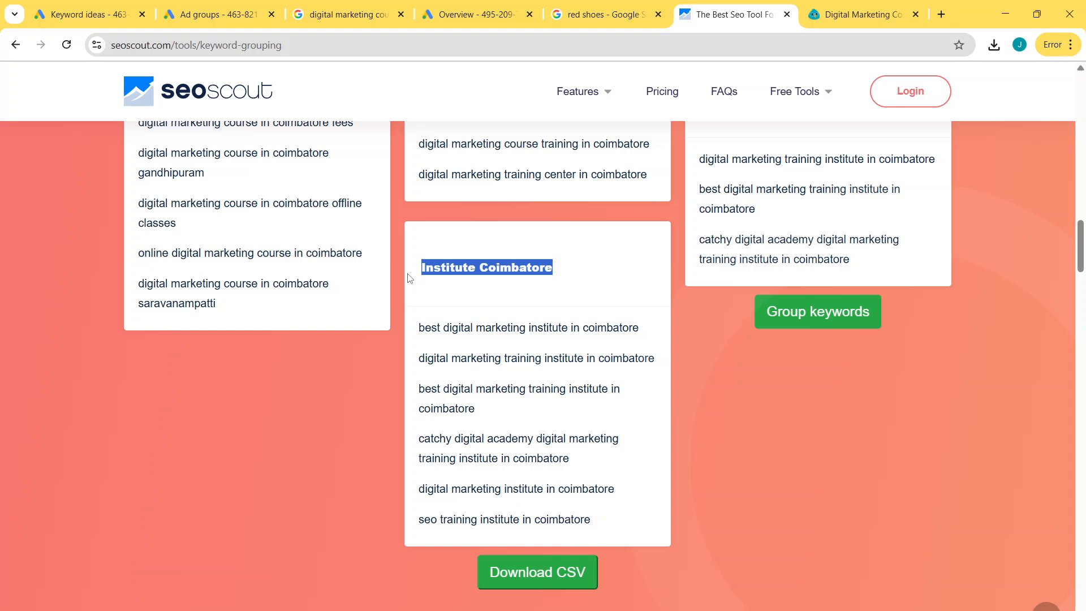
left_click(88, 15)
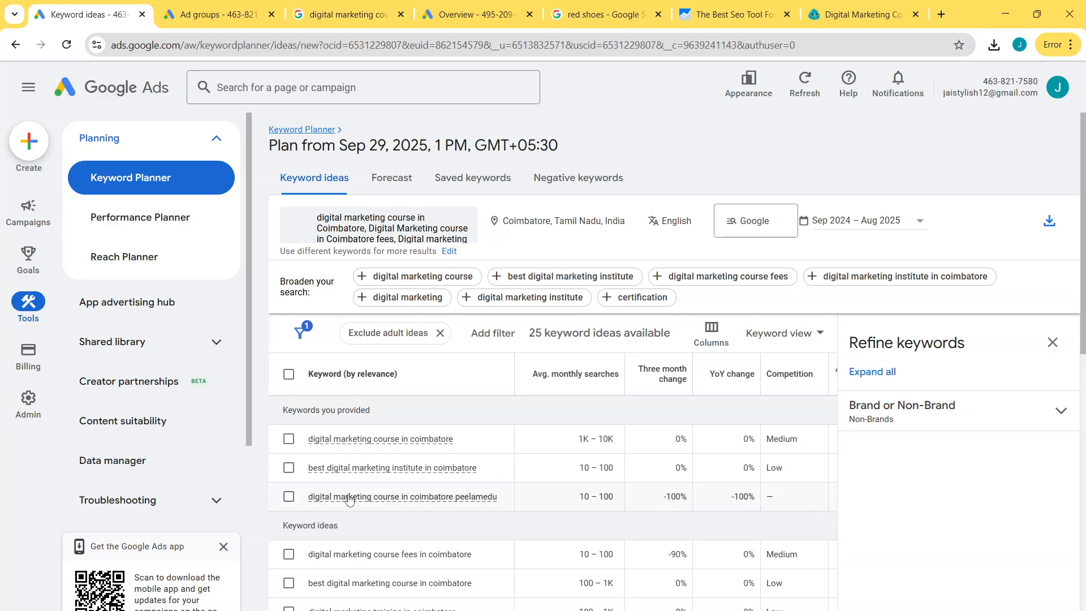
key("ctrl+Tab")
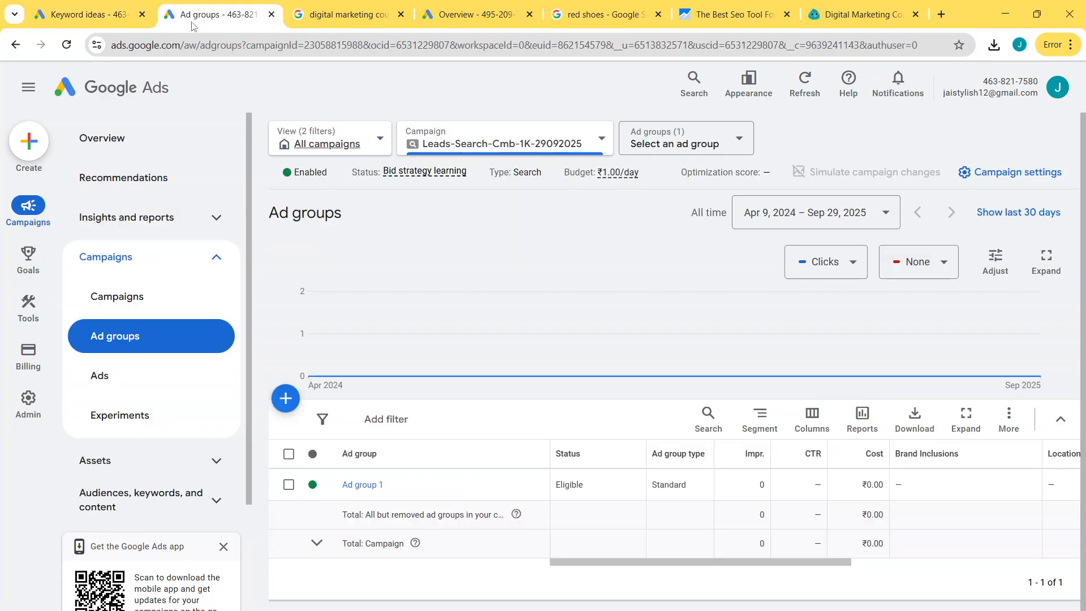
Step: Start a new Standard ad group in the campaign, name it institute coimbatore and continue to creating its ads
left_click(285, 406)
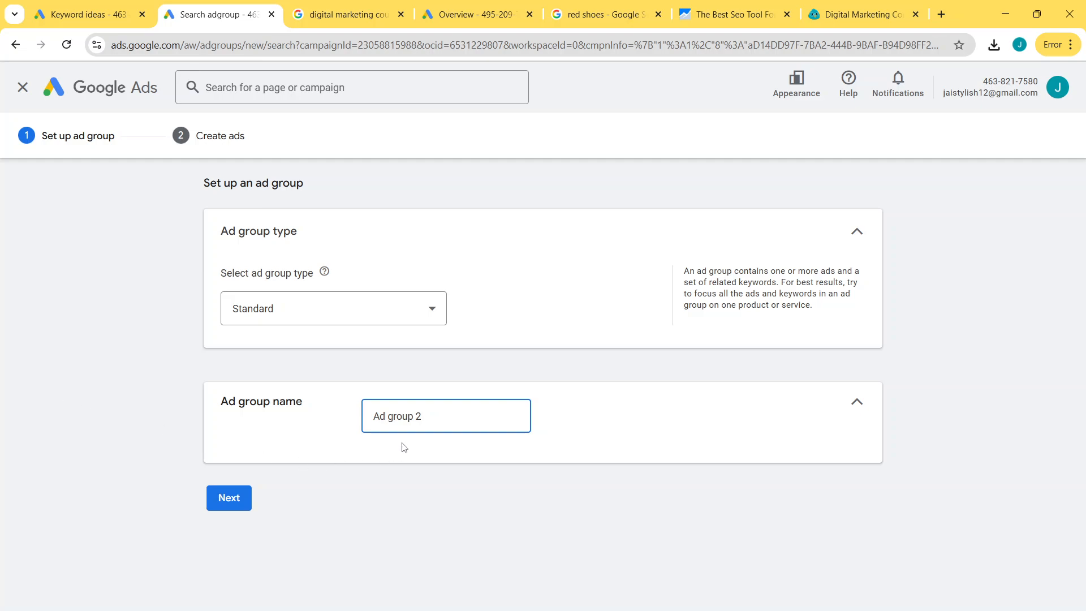
left_click_drag(433, 416, 144, 392)
type("institute coimbatore")
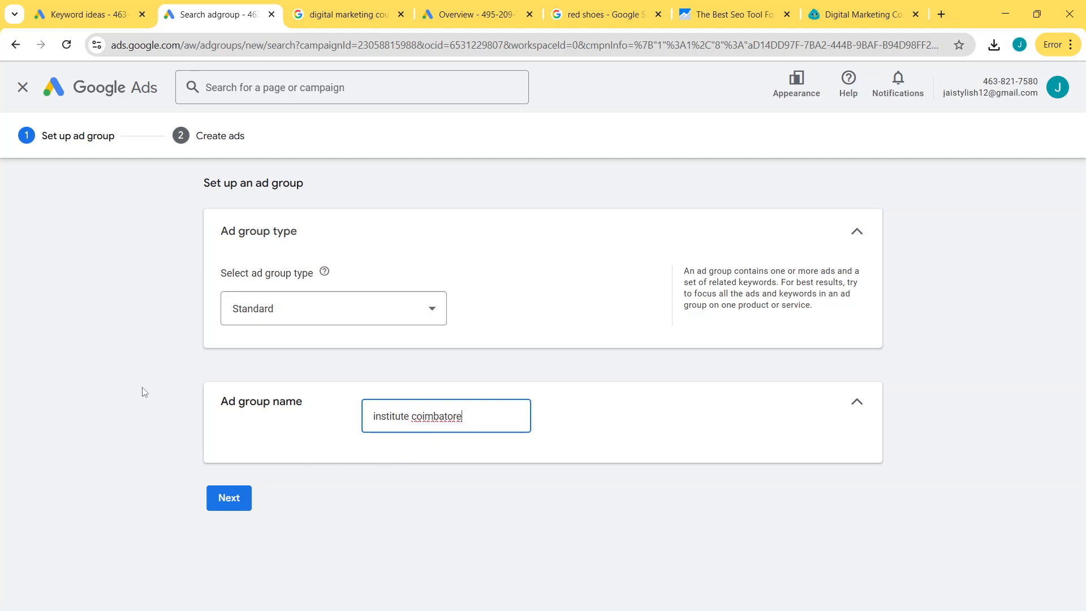
left_click(233, 504)
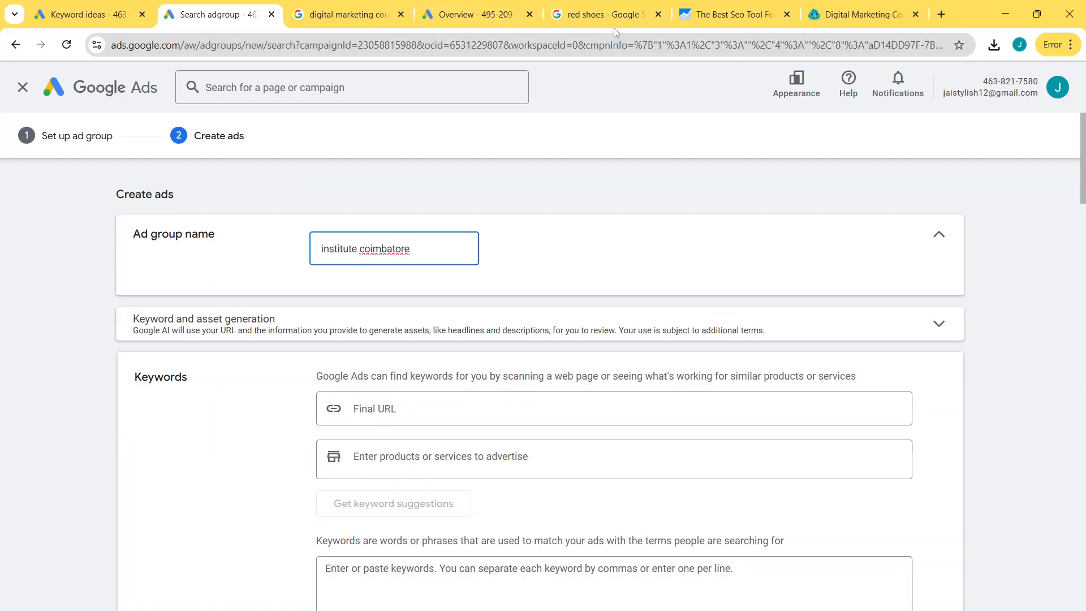
Step: Replace the suggested keywords of the new ad group with the six keywords copied from SEO Scout's Institute Coimbatore group
left_click(726, 18)
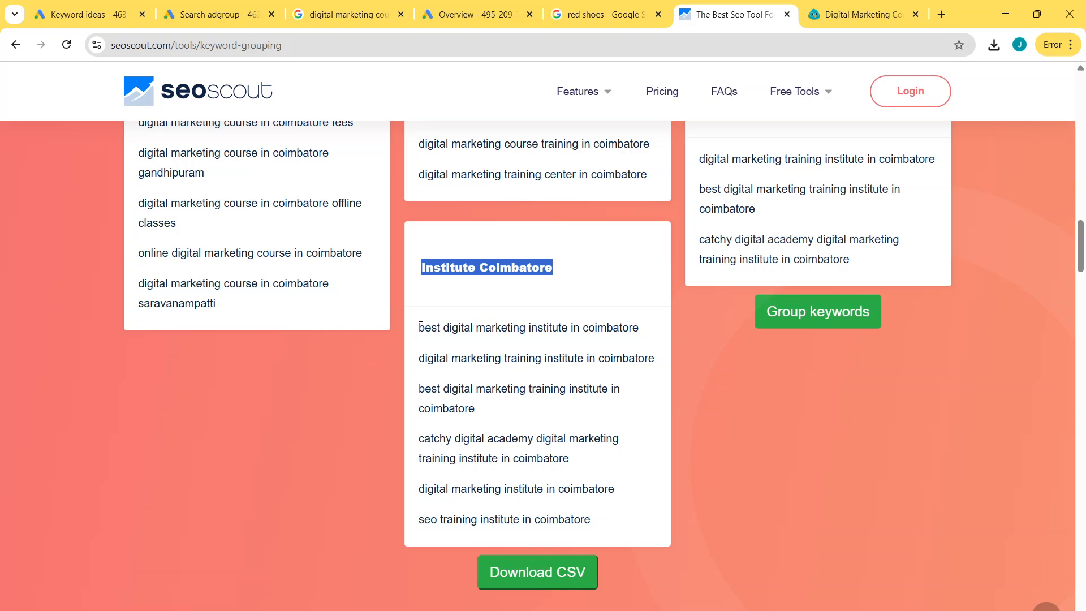
left_click_drag(420, 327, 592, 525)
key("ctrl+c")
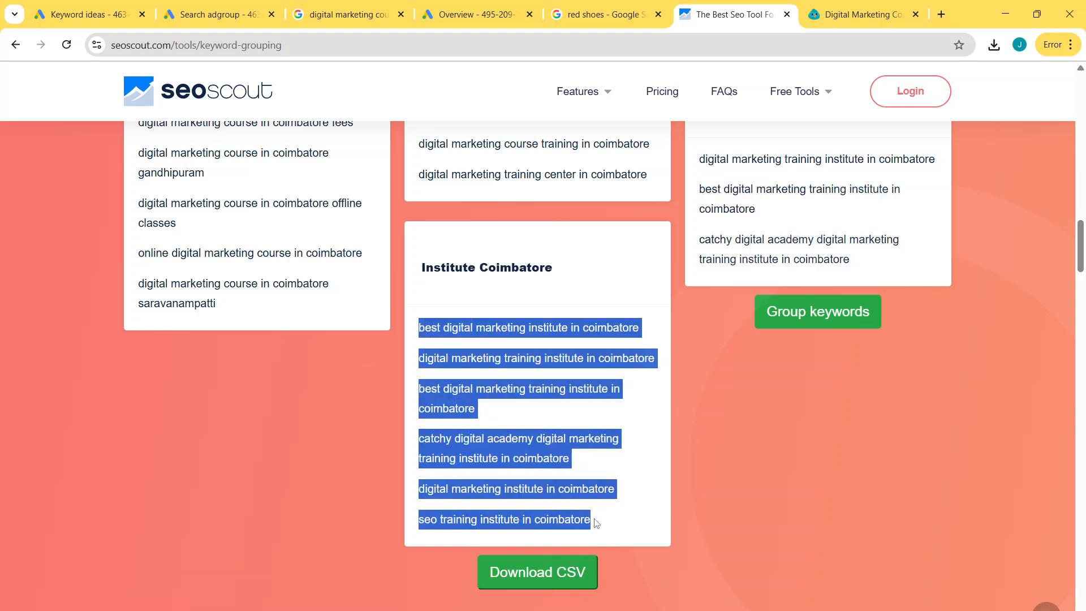
left_click(218, 14)
scroll(408, 566, "down", 5)
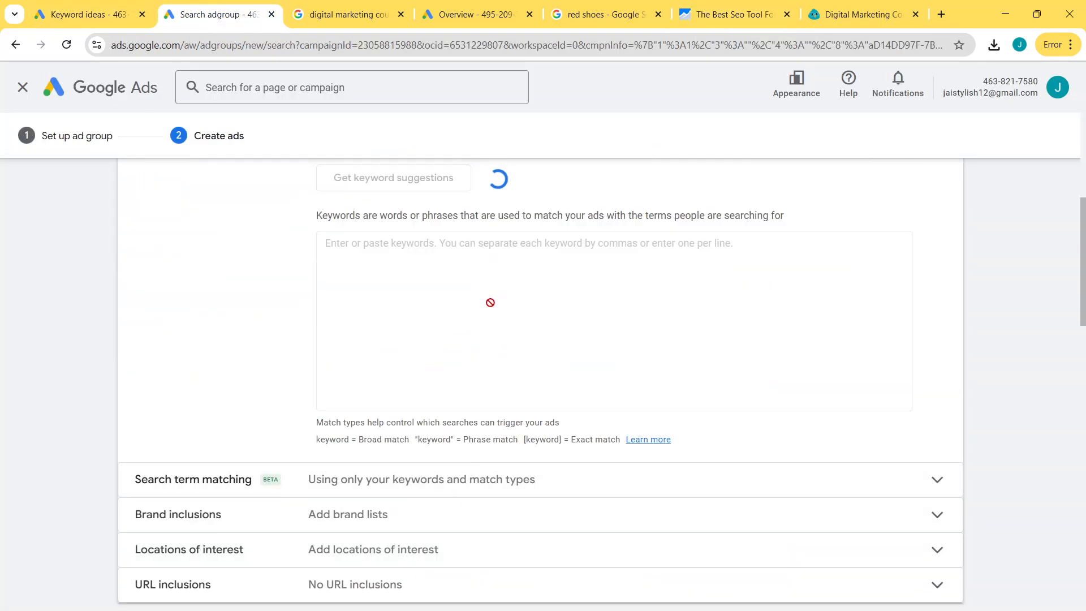
scroll(204, 384, "up", 4)
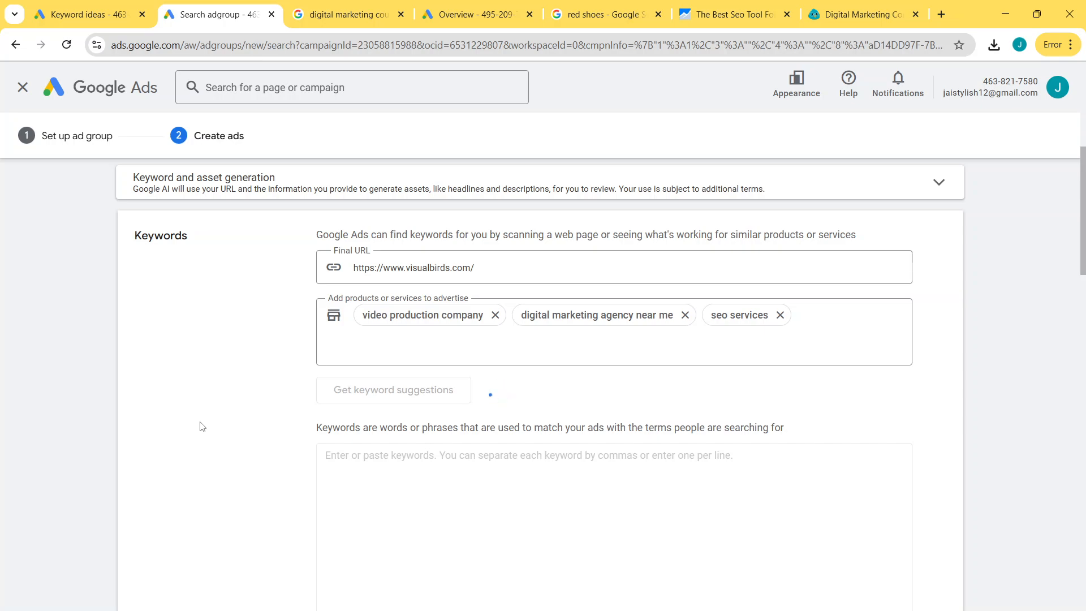
scroll(340, 425, "down", 2)
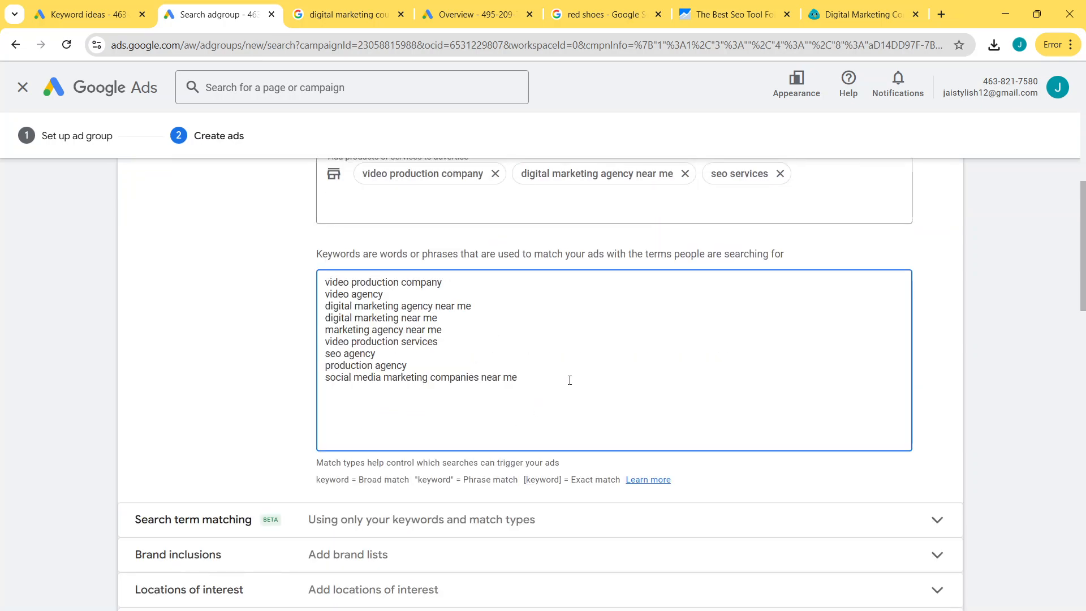
key("ctrl+a")
key("ctrl+v")
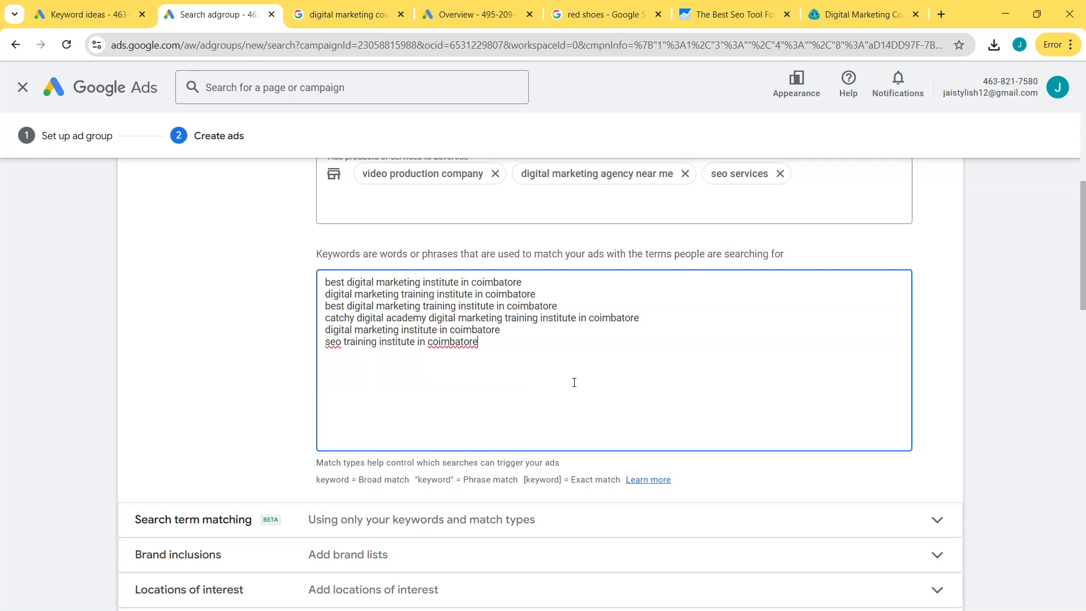
scroll(366, 345, "down", 5)
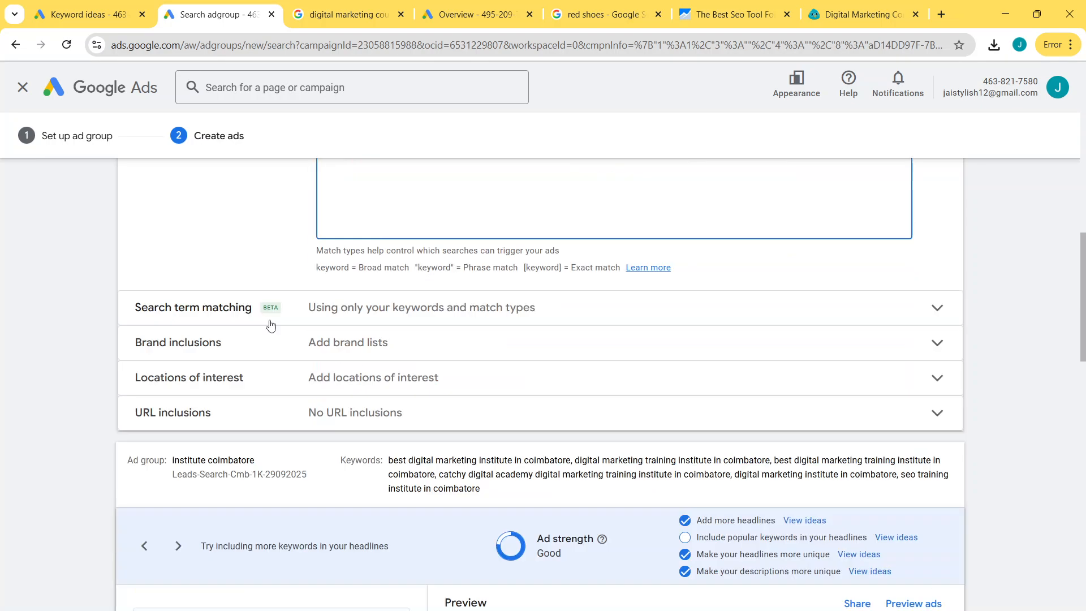
scroll(264, 341, "down", 4)
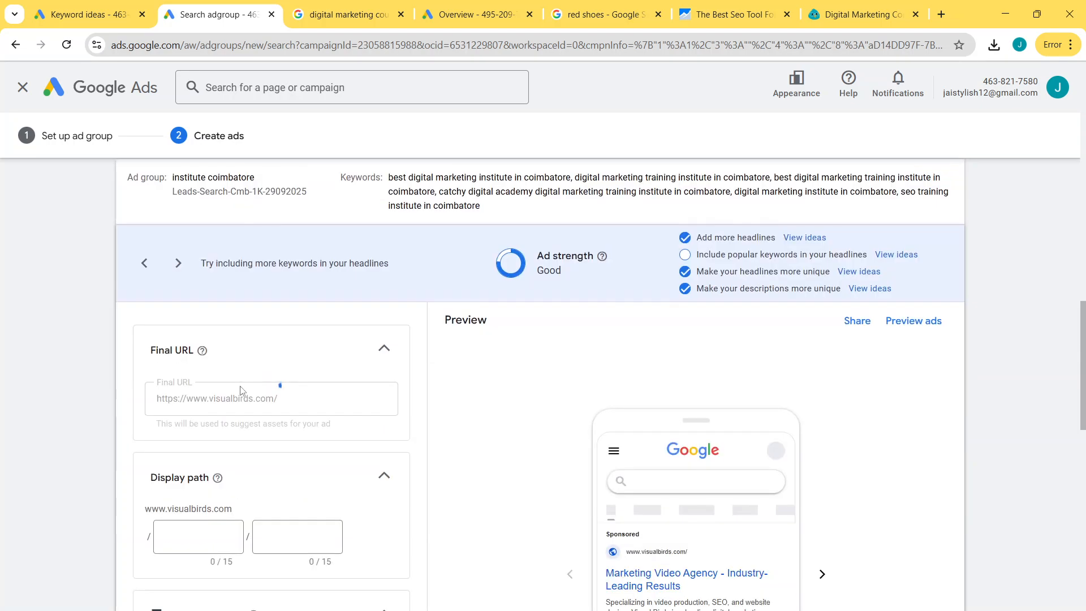
scroll(297, 371, "down", 2)
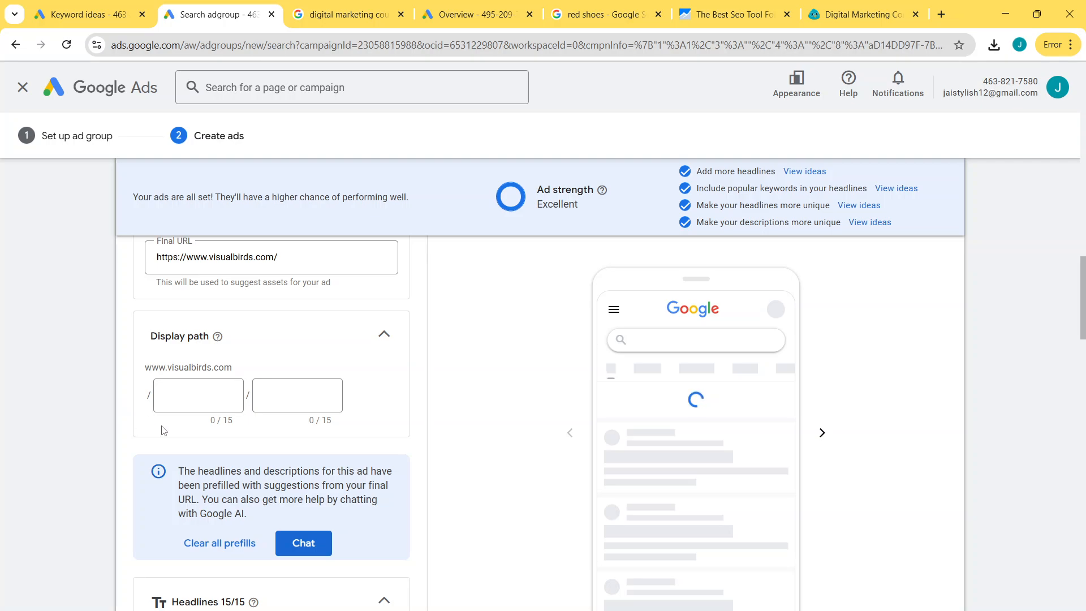
scroll(130, 453, "down", 4)
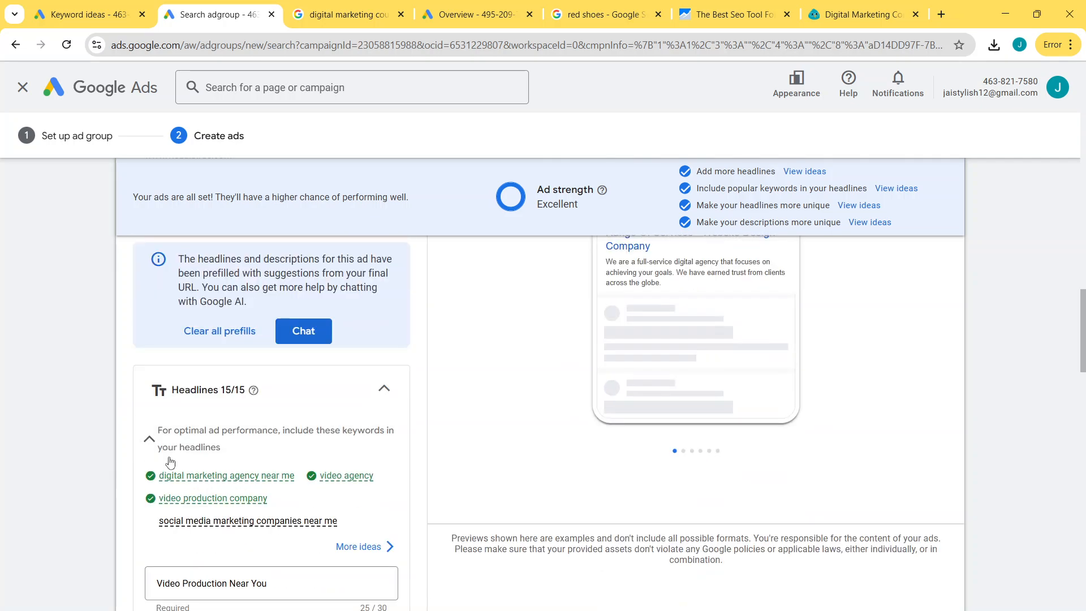
scroll(170, 461, "down", 5)
scroll(166, 449, "down", 8)
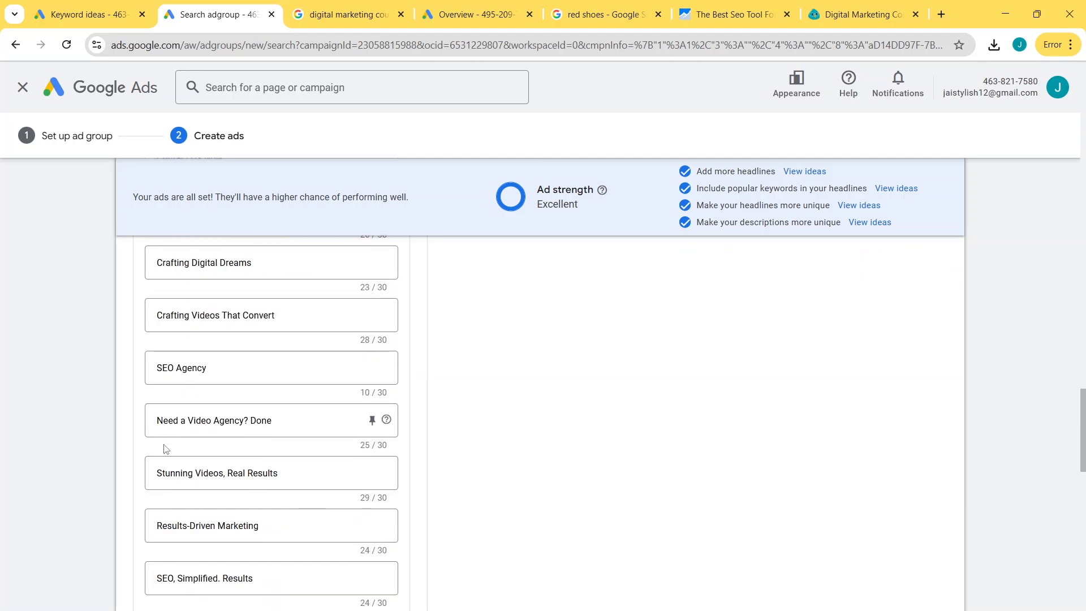
scroll(166, 449, "down", 15)
left_click(147, 532)
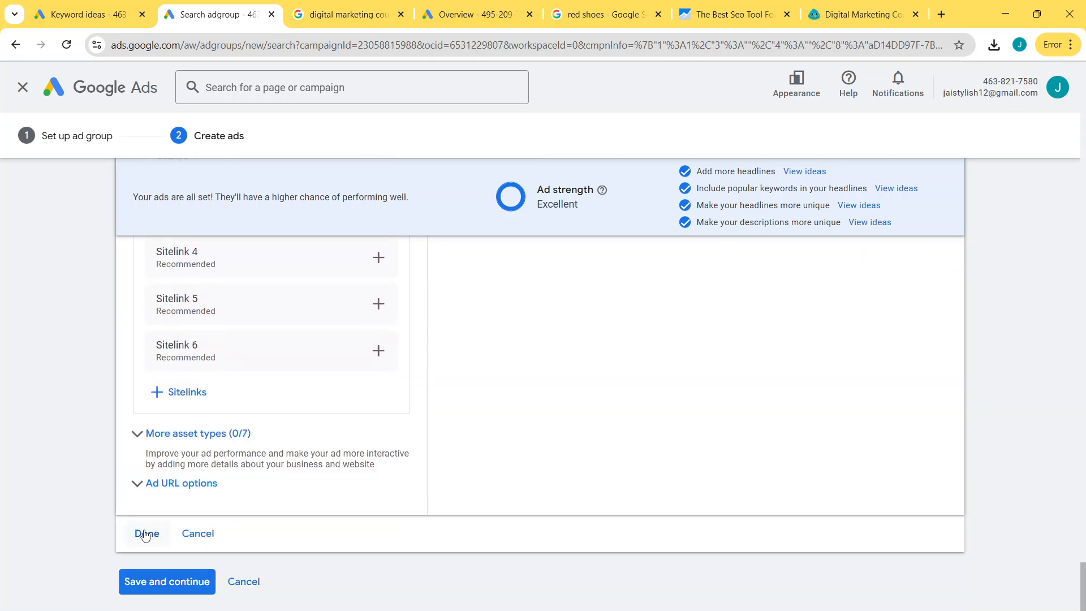
scroll(182, 503, "down", 10)
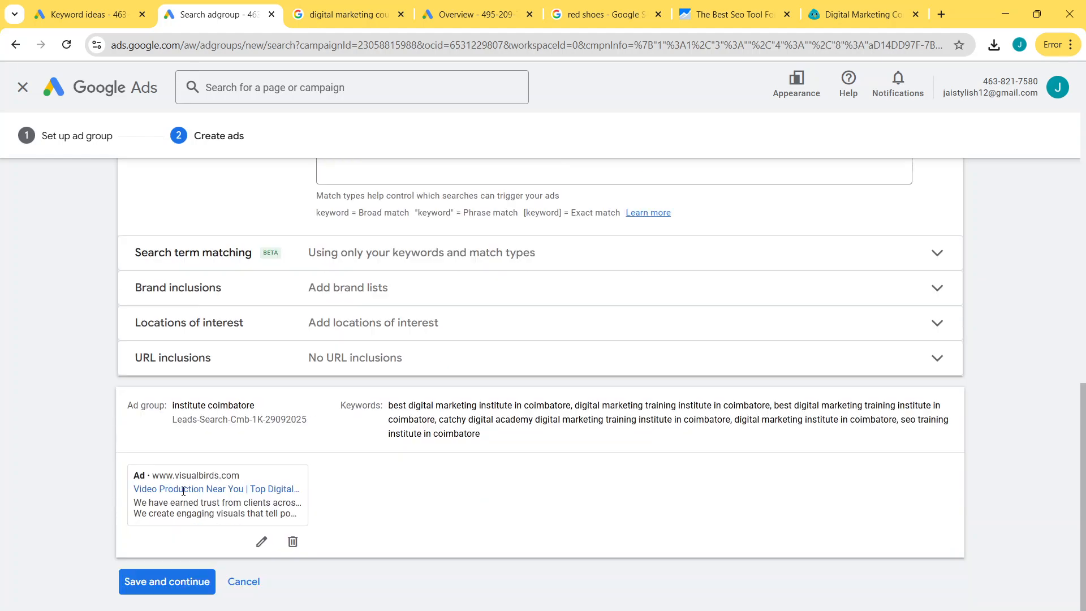
left_click(181, 589)
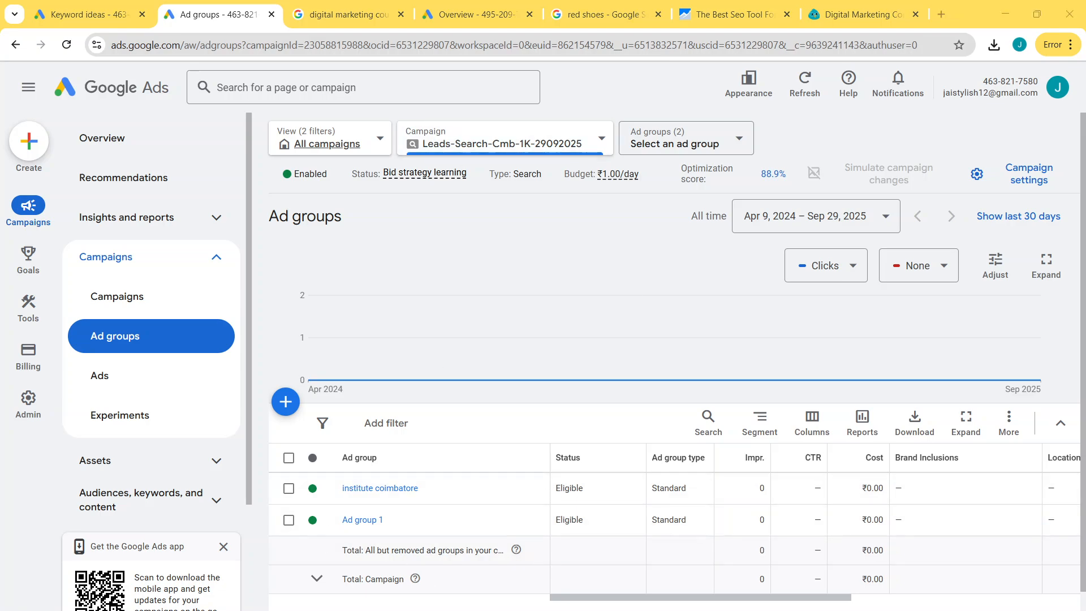
Step: Switch to File Explorer and open the Digital Marketing Training folder on the Digital Marketing Training (I:) drive
key("alt+Tab")
key("alt+Tab")
key("alt+Tab")
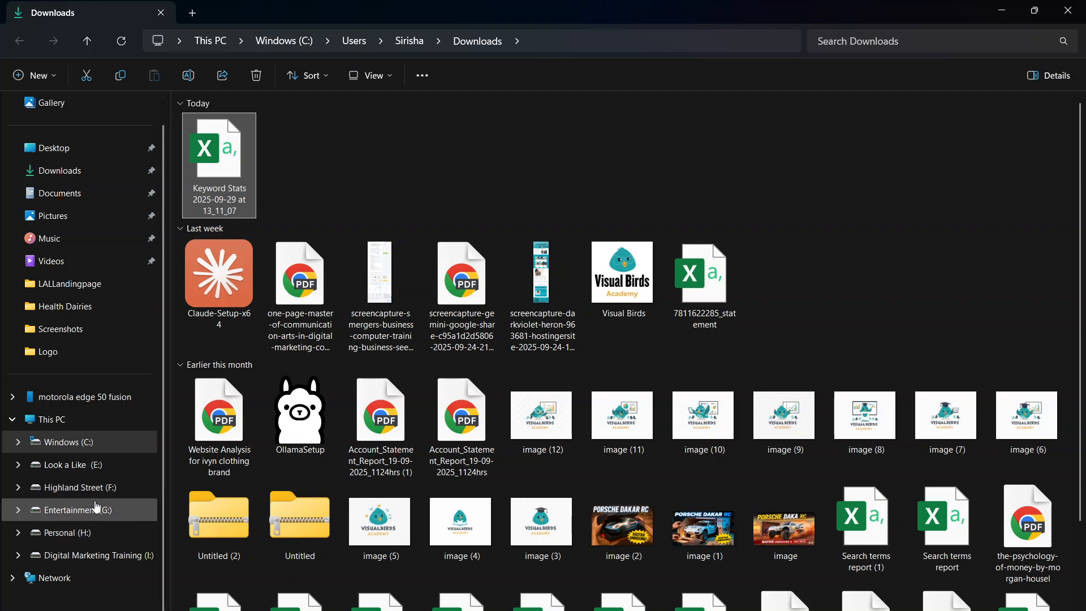
left_click(76, 556)
left_click(230, 142)
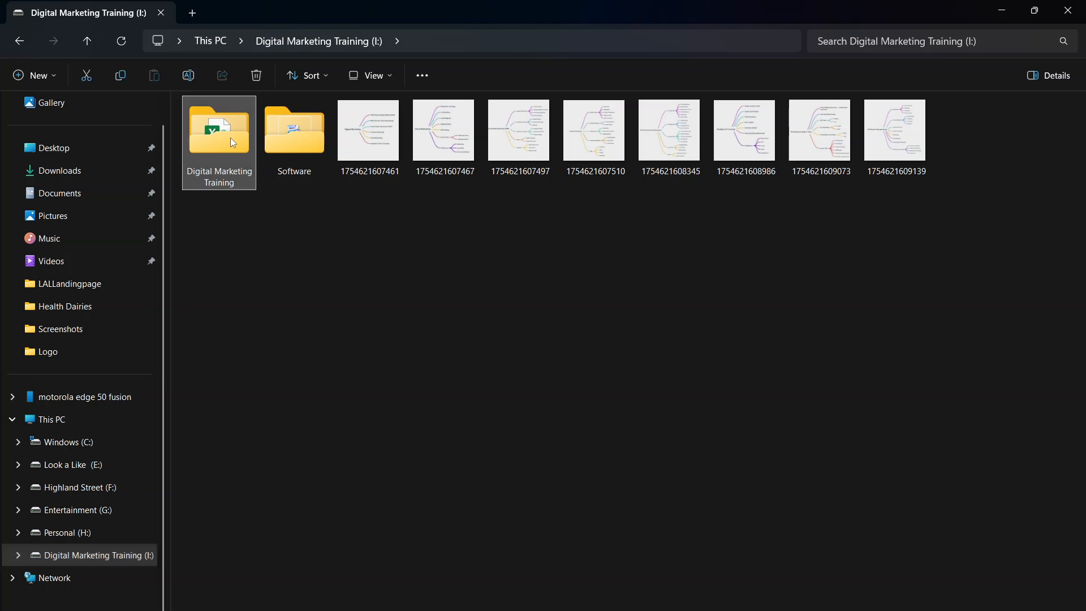
double_click(229, 138)
Step: Open the Google Ads presentation from the NIDM Training folder in PowerPoint and show slide 6, Google Ads Account Structure
left_click(230, 189)
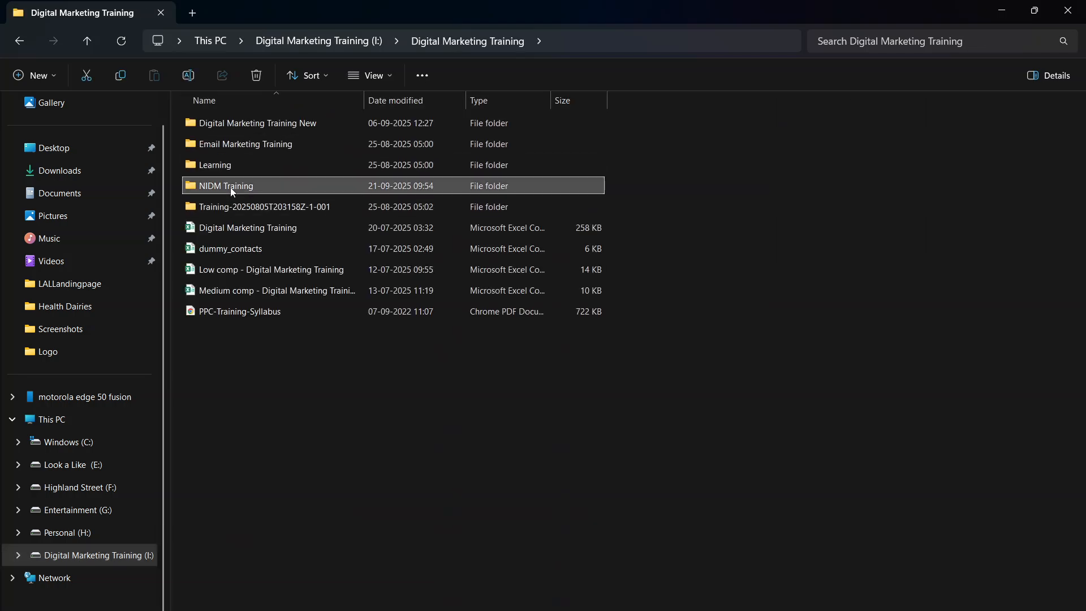
double_click(232, 189)
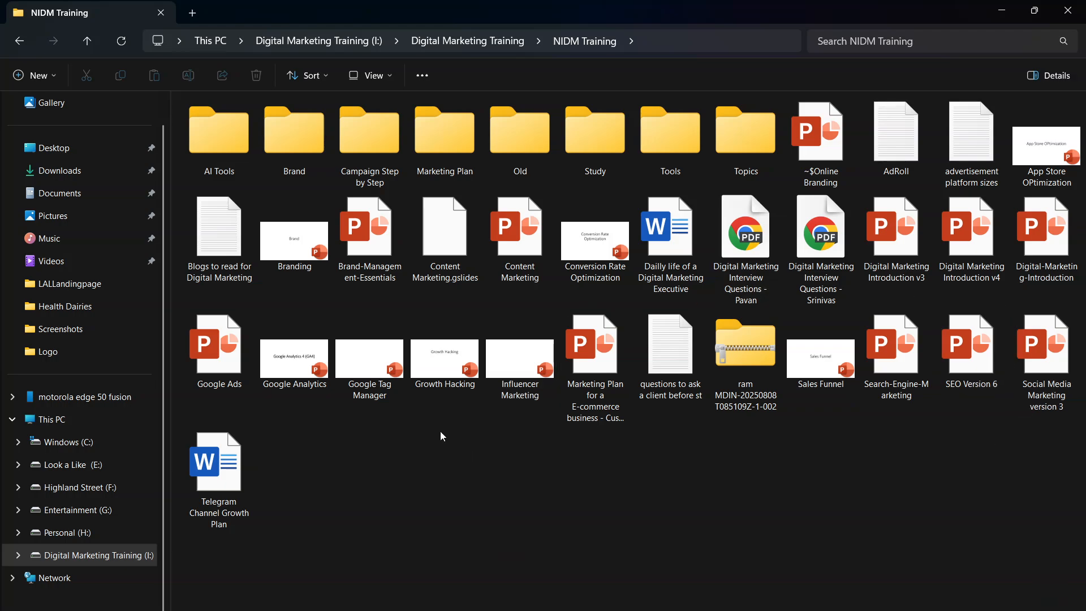
double_click(218, 348)
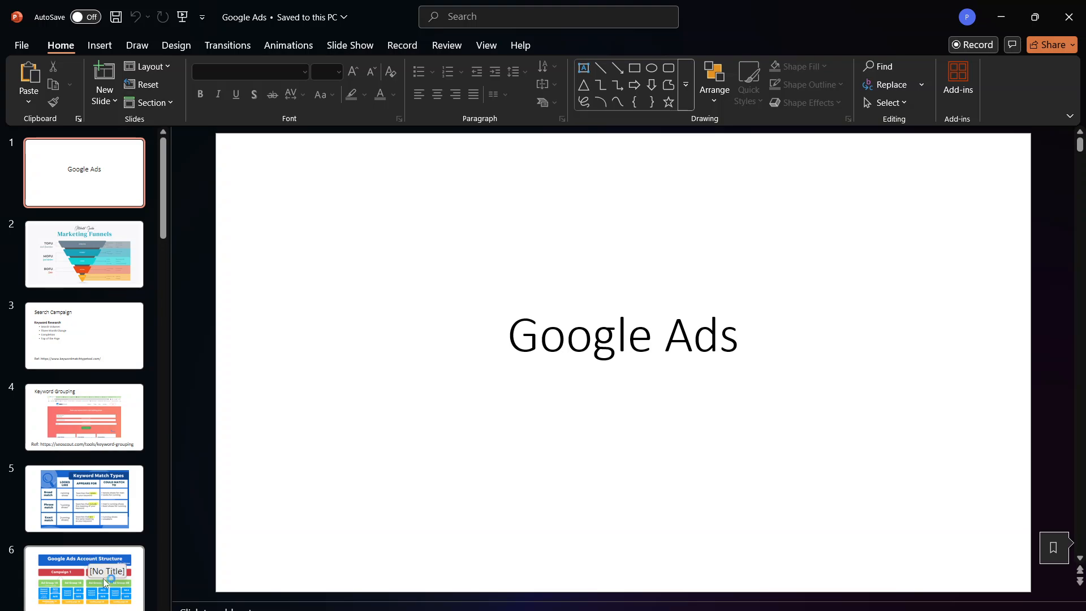
left_click(67, 581)
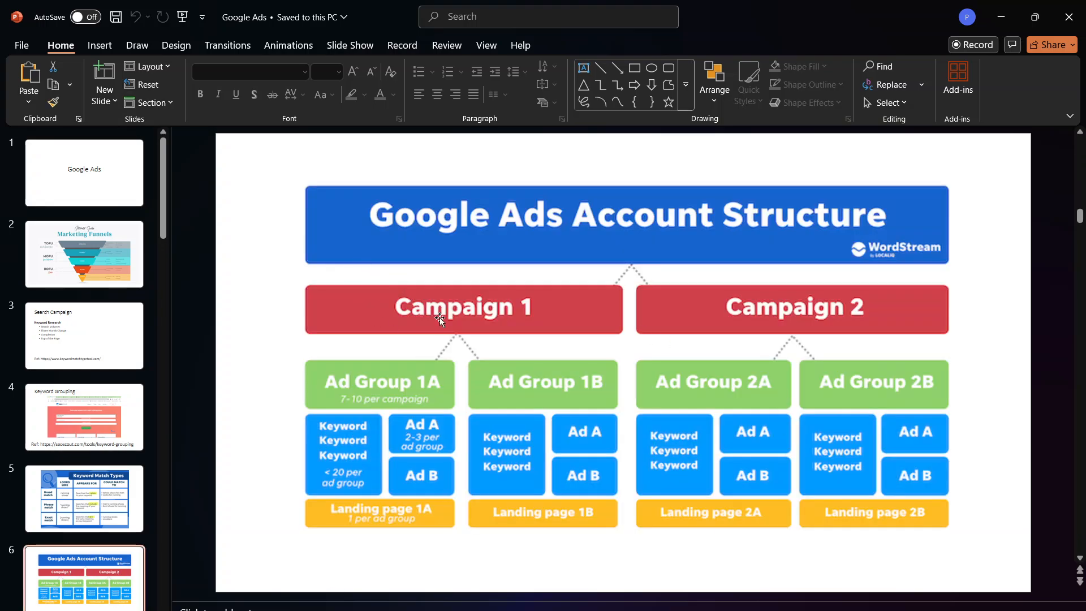